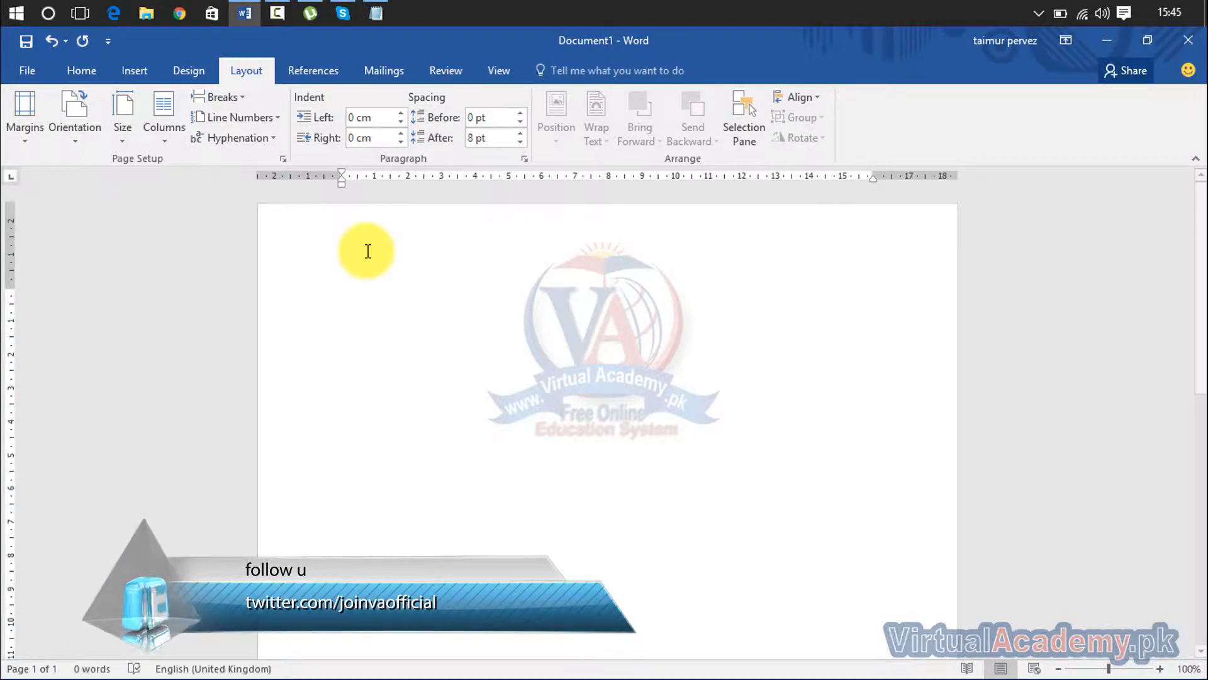
Generate 20 paragraphs of sample text in the blank document with the formula =rand(20).
text(ra)
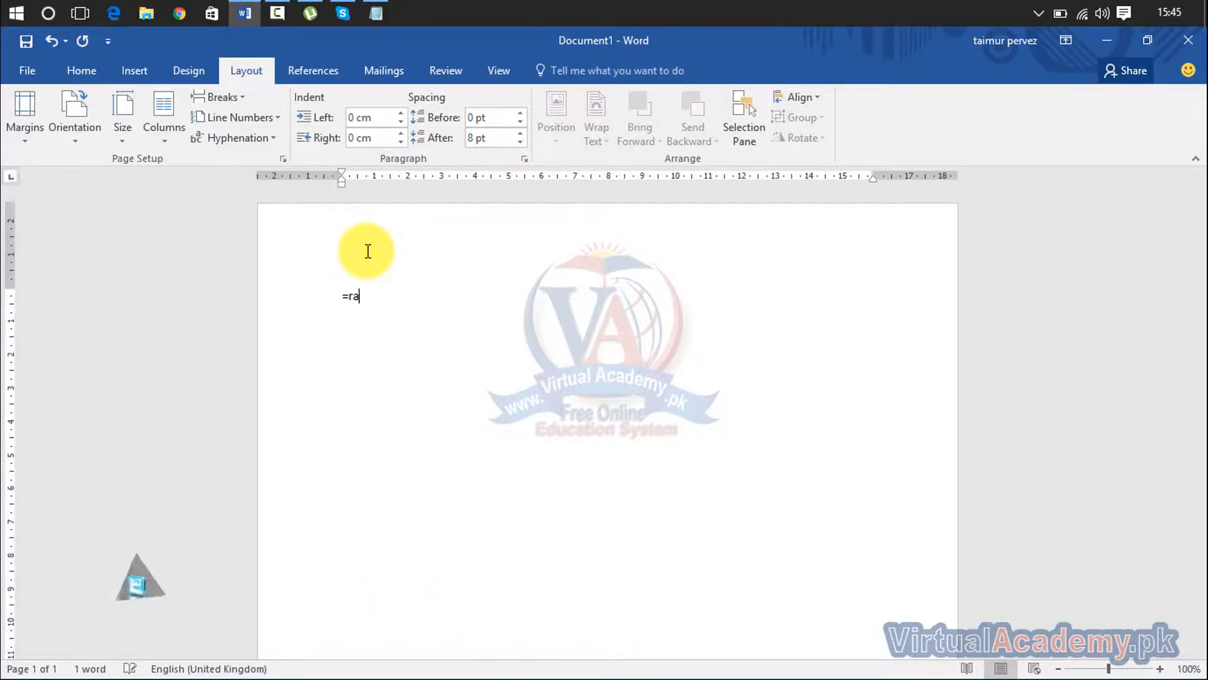
text(nd())
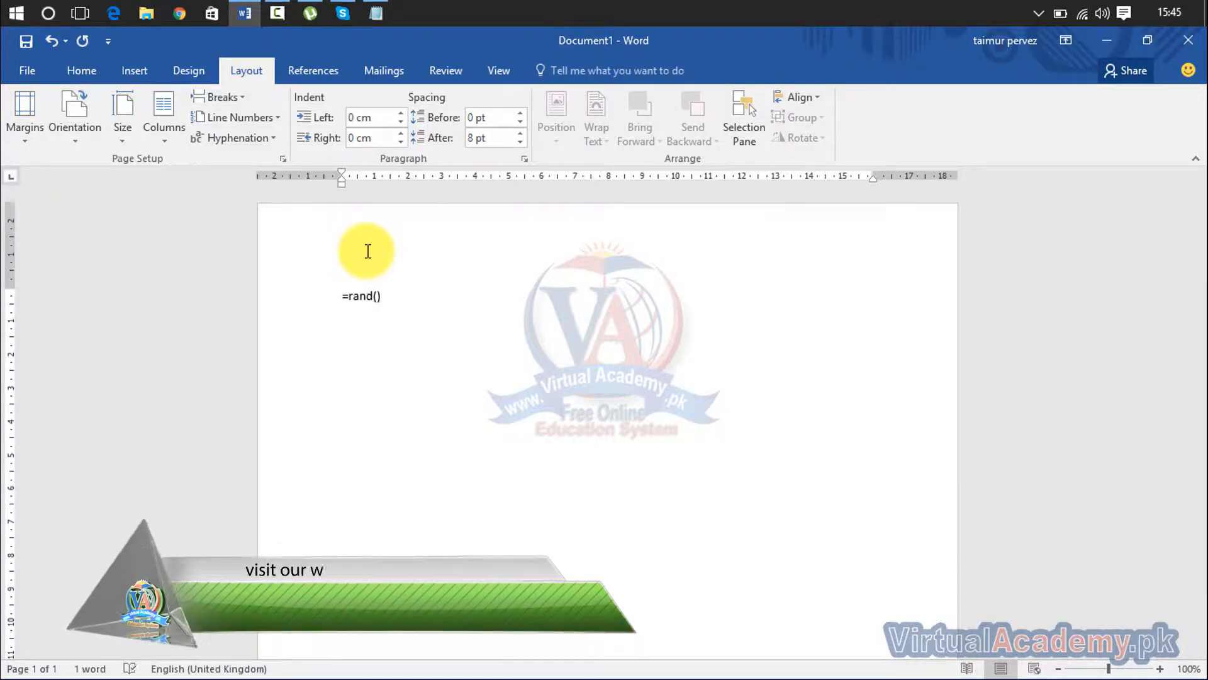
text(20)
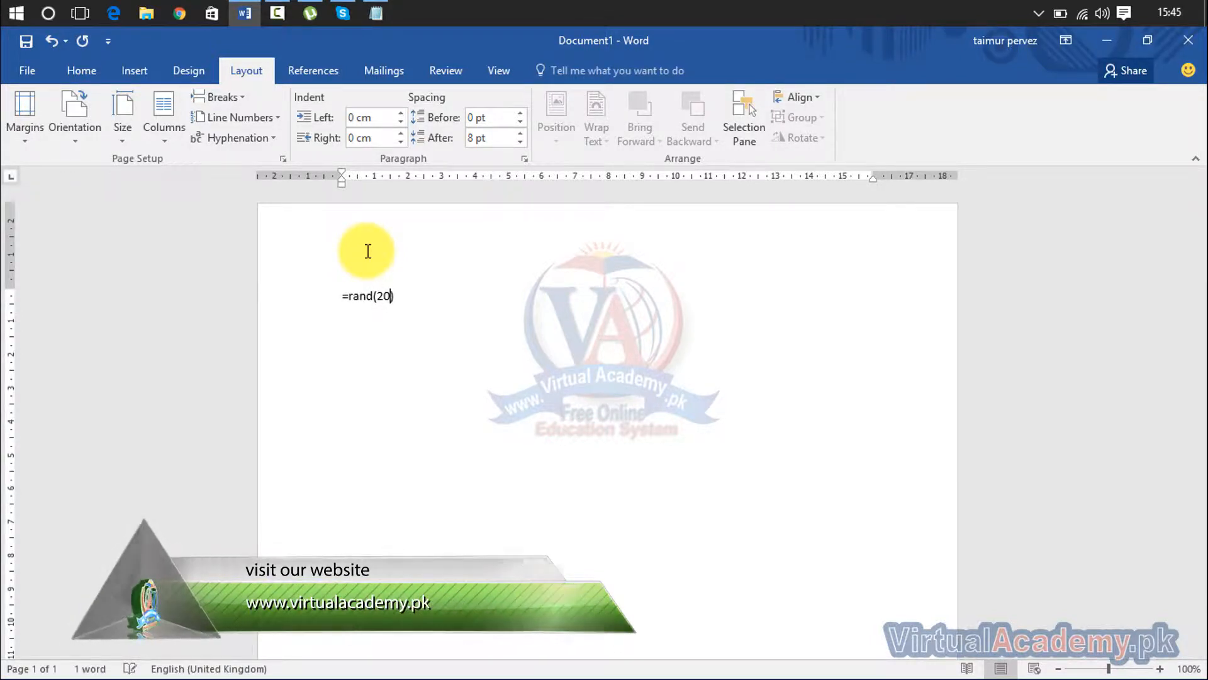
key(Right)
key(Return)
scroll(365, 252, up, 20)
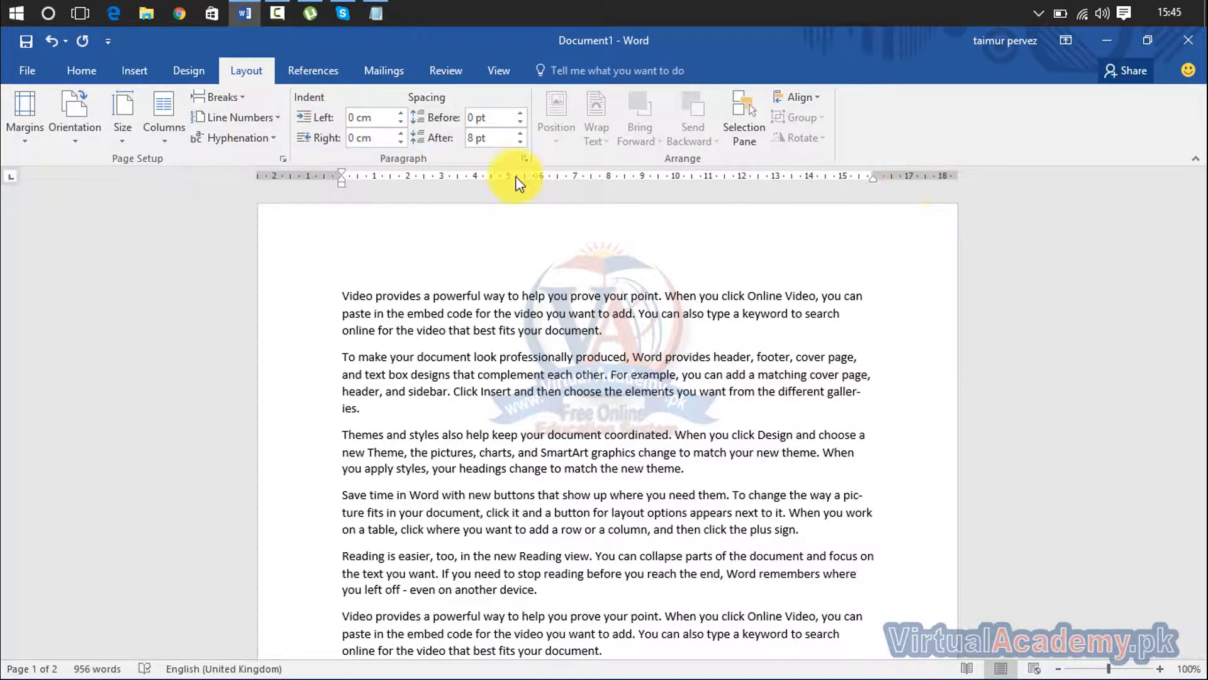
Set the left indent of the first paragraph to 1.5 cm.
click(338, 296)
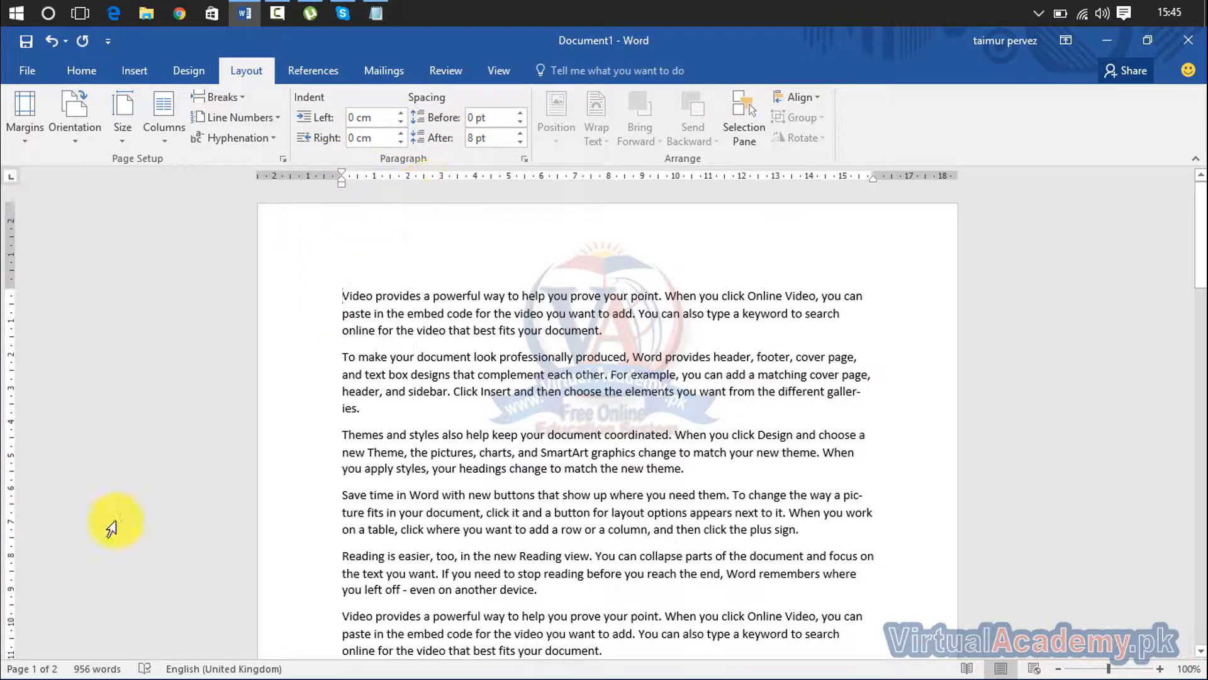
scroll(251, 332, down, 10)
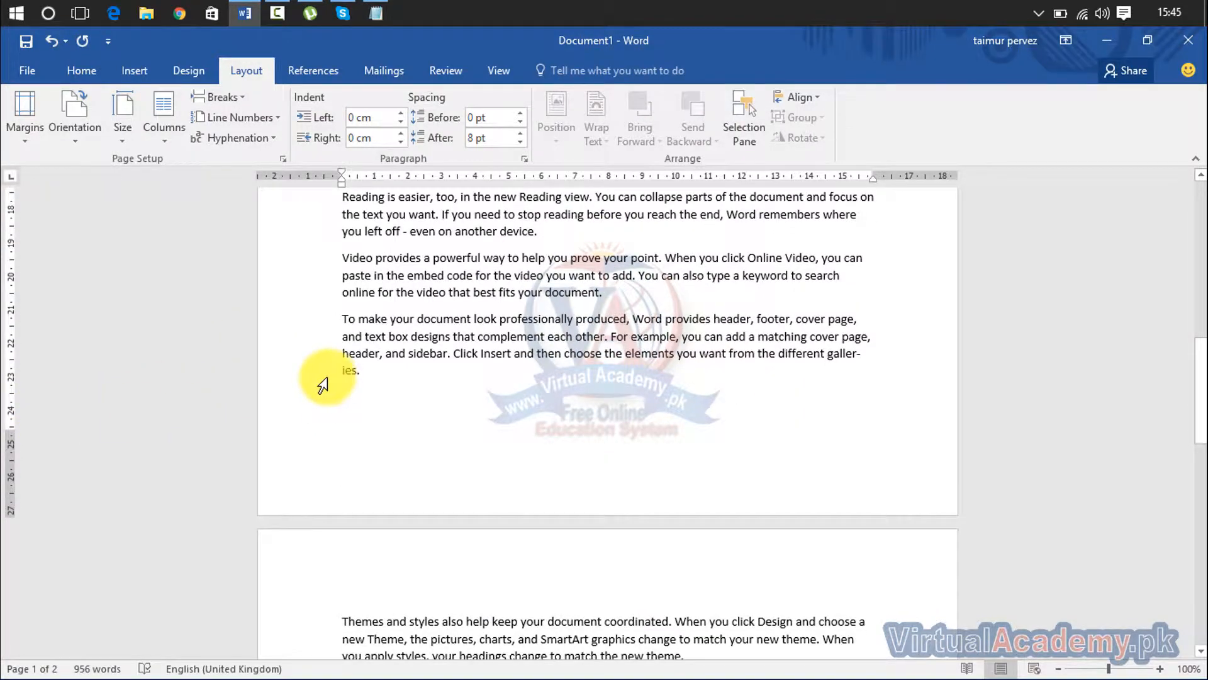
scroll(323, 384, up, 10)
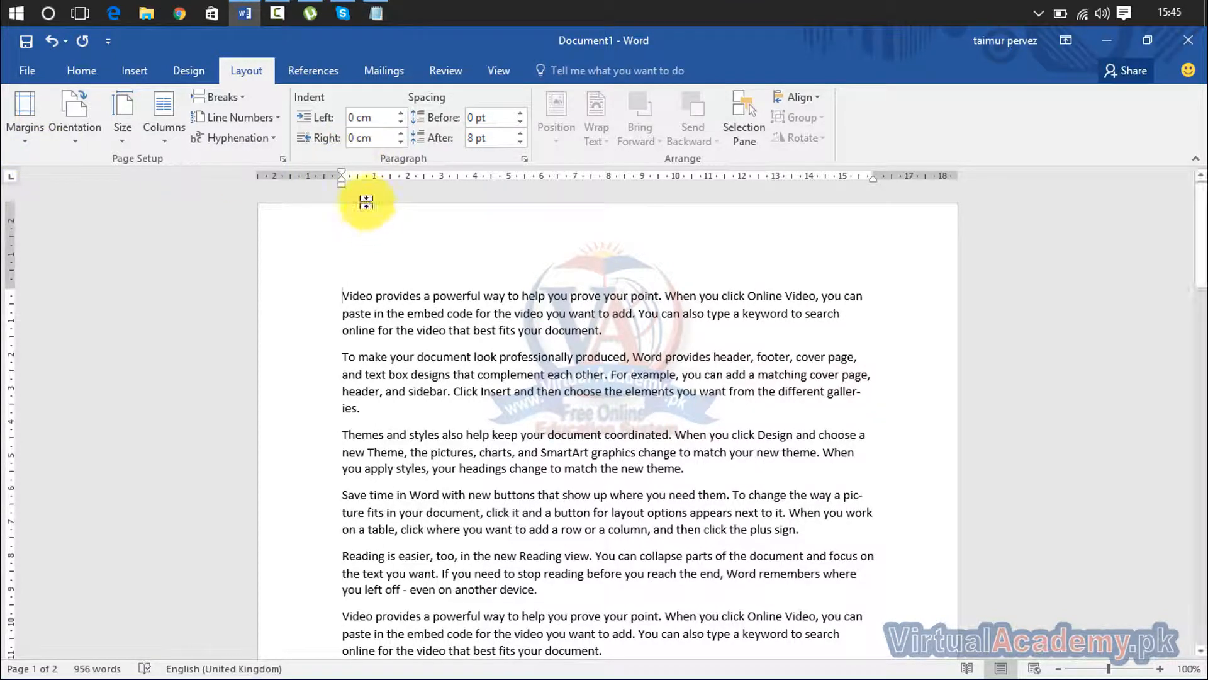
click(402, 113)
click(402, 113)
click(402, 113)
click(402, 113)
click(402, 113)
click(402, 112)
click(402, 113)
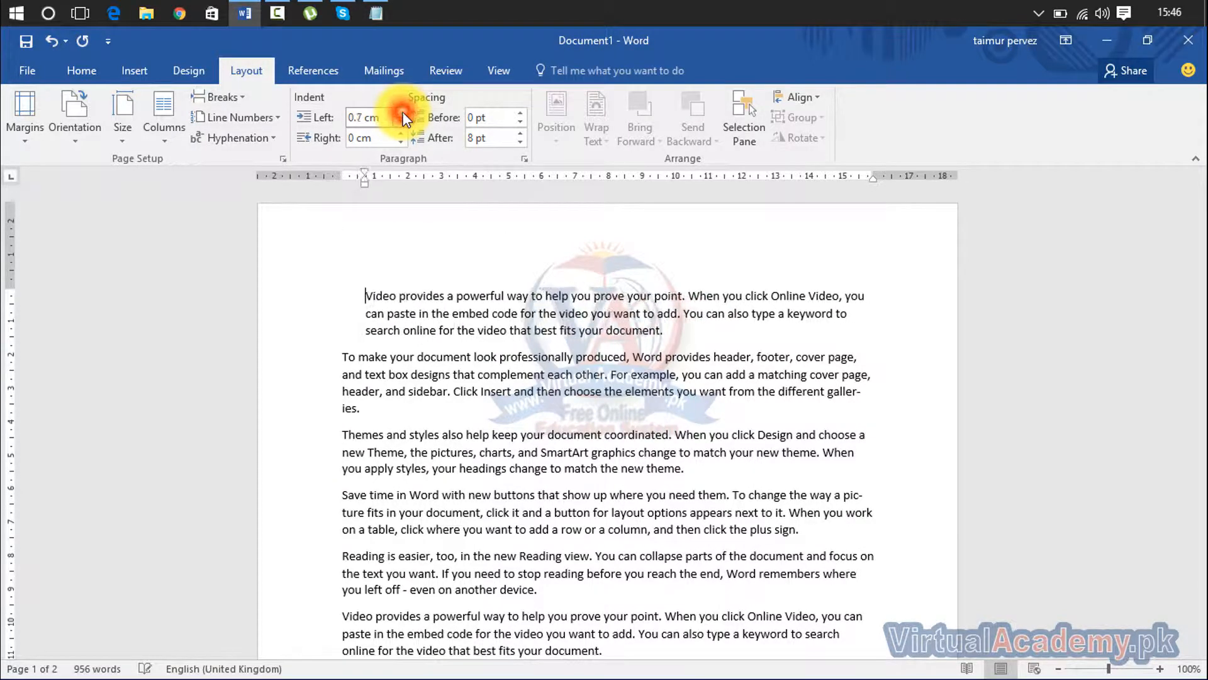
click(402, 113)
click(402, 113)
click(403, 112)
click(402, 113)
click(402, 113)
click(402, 113)
click(402, 112)
click(402, 113)
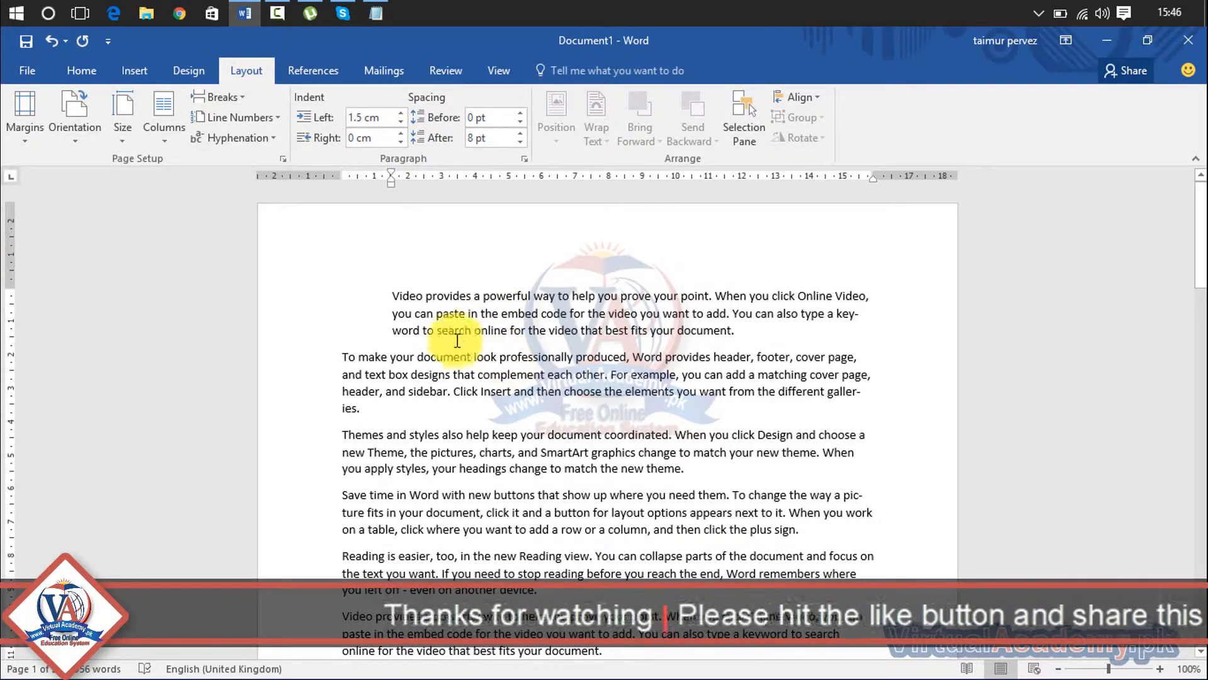
drag(393, 294, 754, 346)
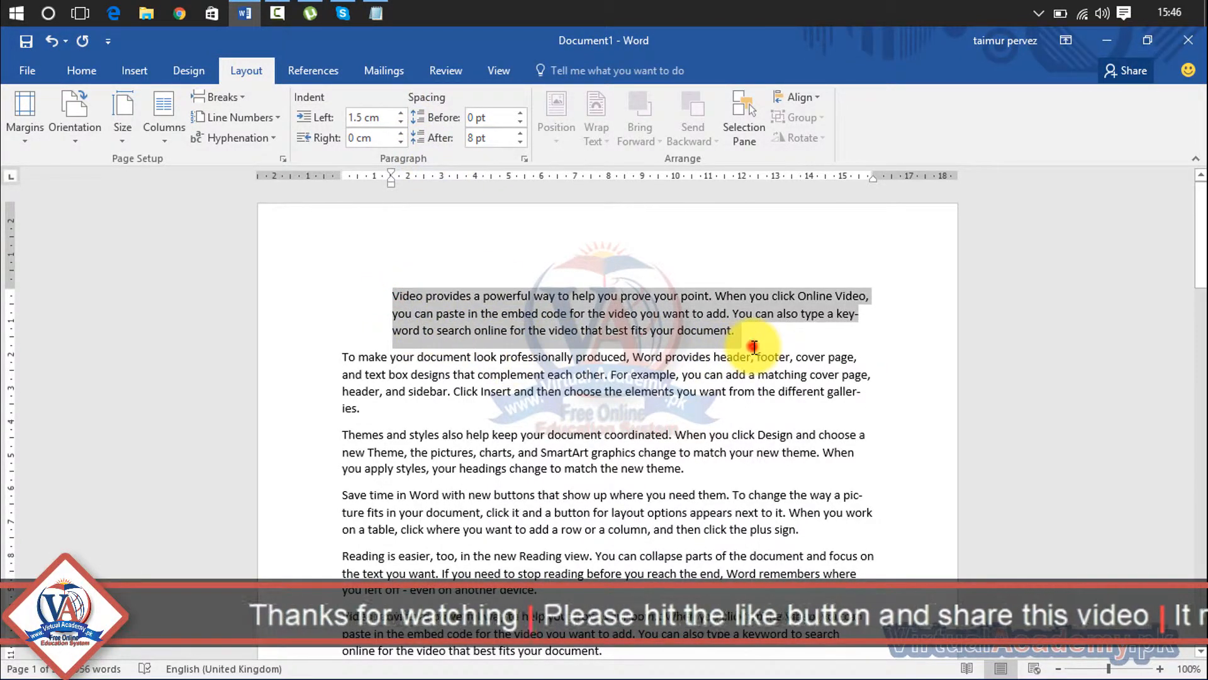
click(754, 345)
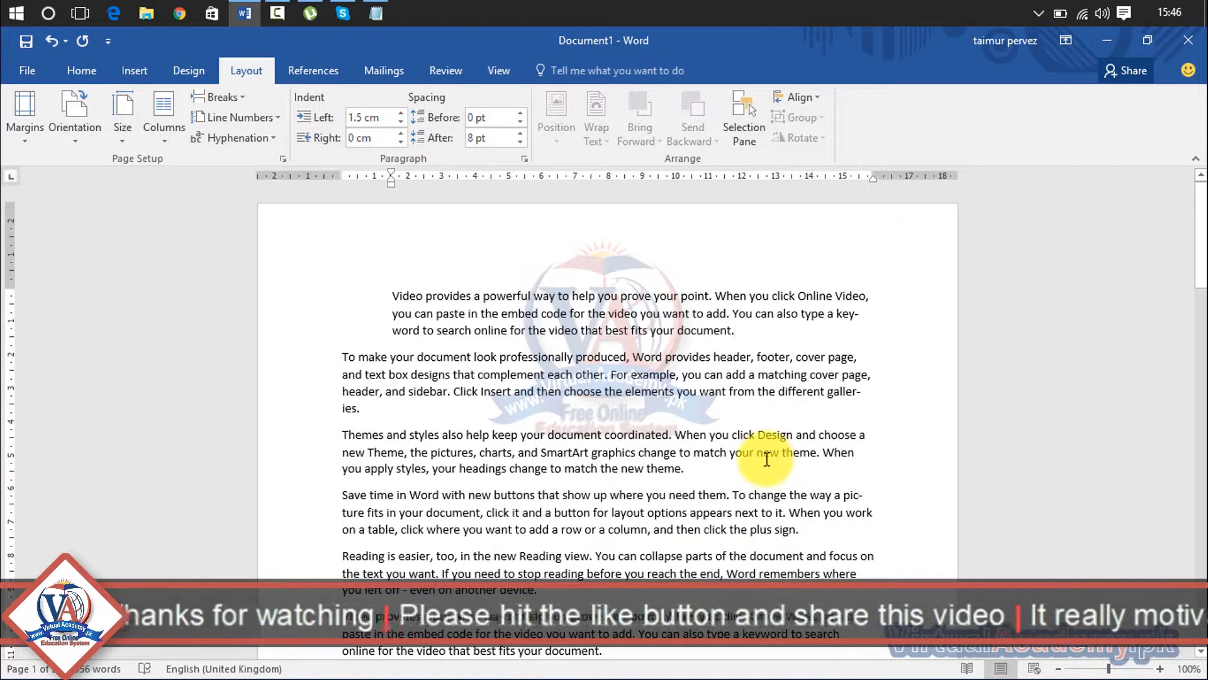
Undo all left indent changes made to the first paragraph.
key(ctrl+z)
key(ctrl+z)
key(ctrl+z)
key(ctrl+z)
key(ctrl+z)
key(ctrl+z)
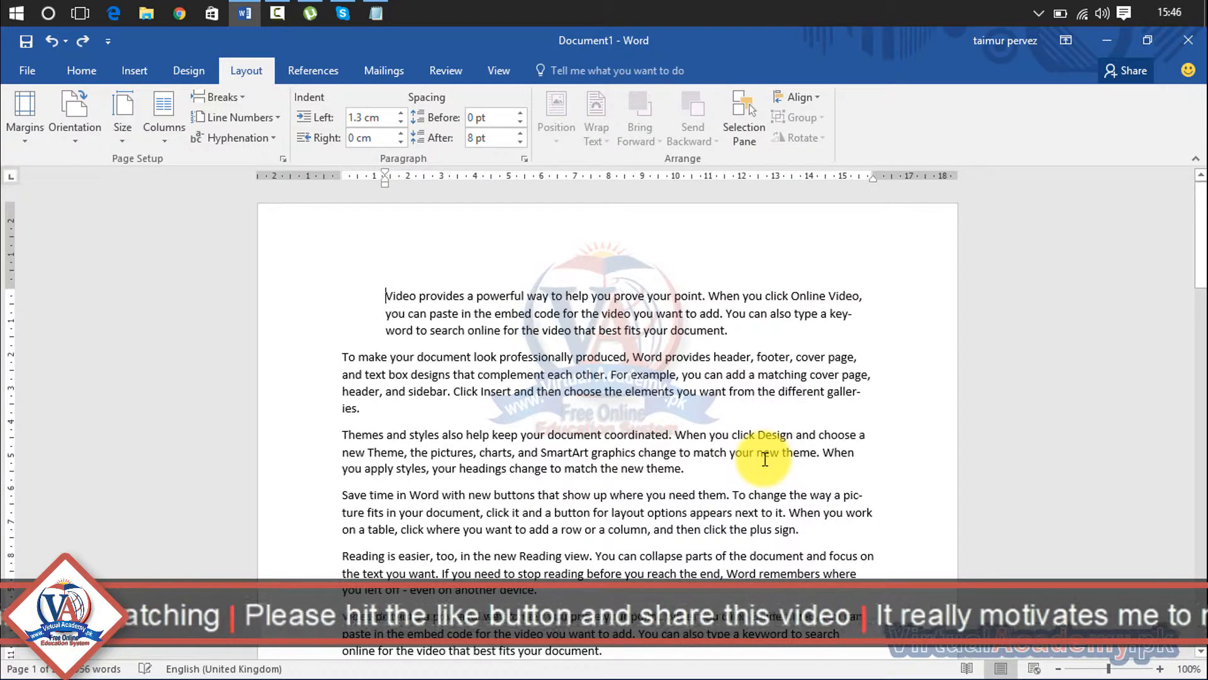
key(ctrl+z)
key(ctrl+z)
key(ctrl+z)
key(ctrl+z)
key(ctrl+z)
key(ctrl+z)
key(ctrl+z)
key(ctrl+z)
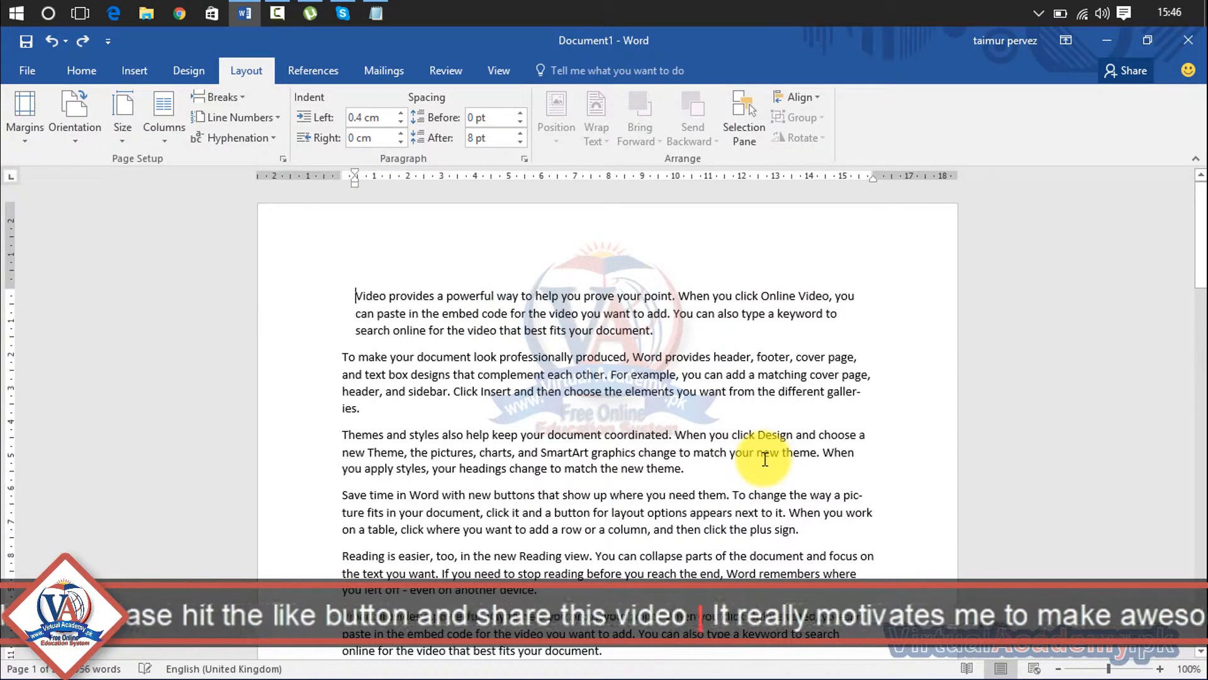
key(ctrl+z)
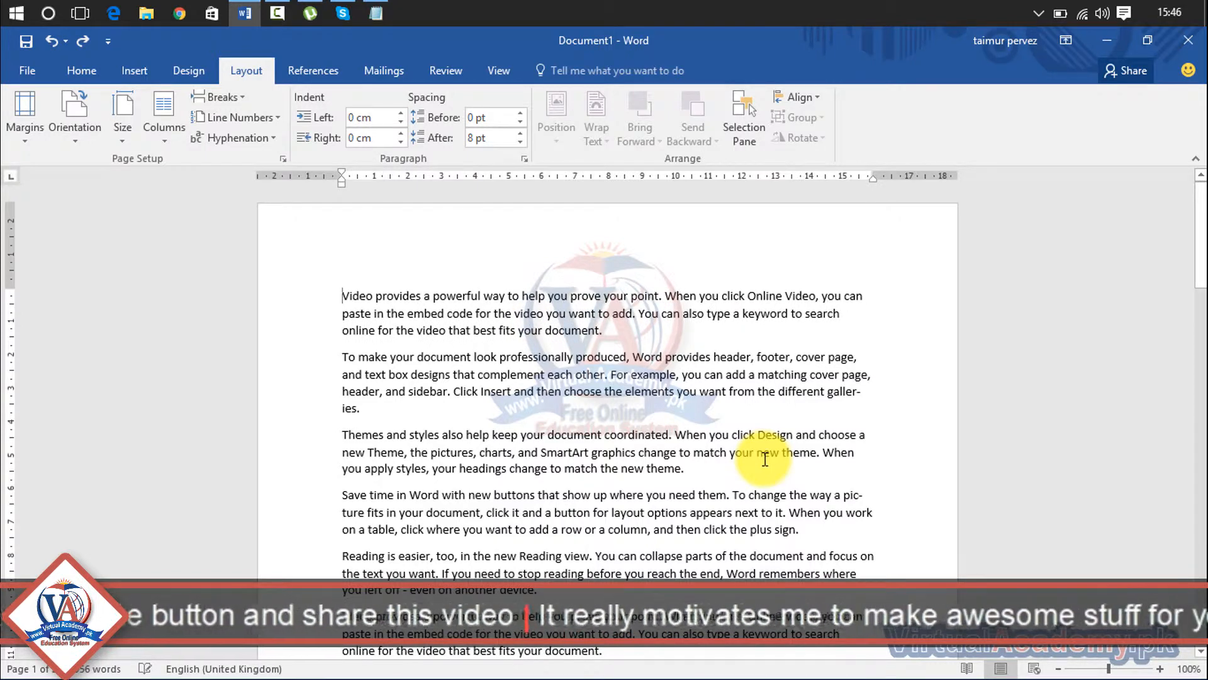
Set the left indent of the first two paragraphs to 1.3 cm.
drag(330, 410, 318, 298)
click(319, 297)
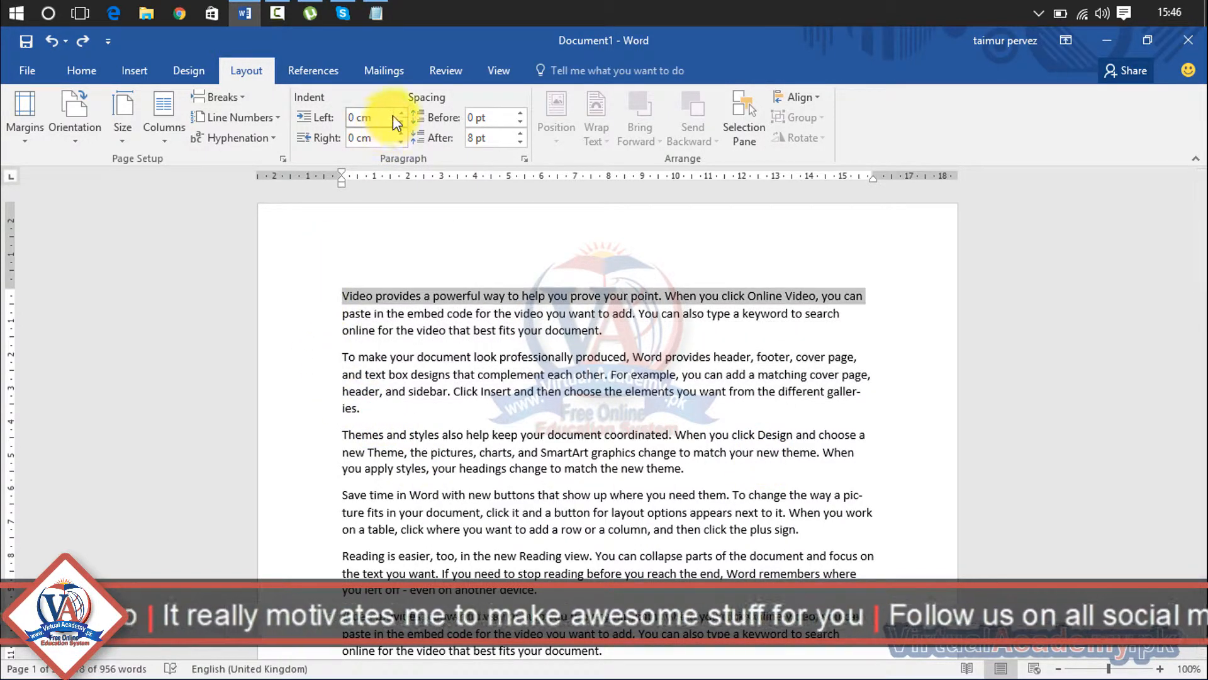
drag(343, 412, 334, 297)
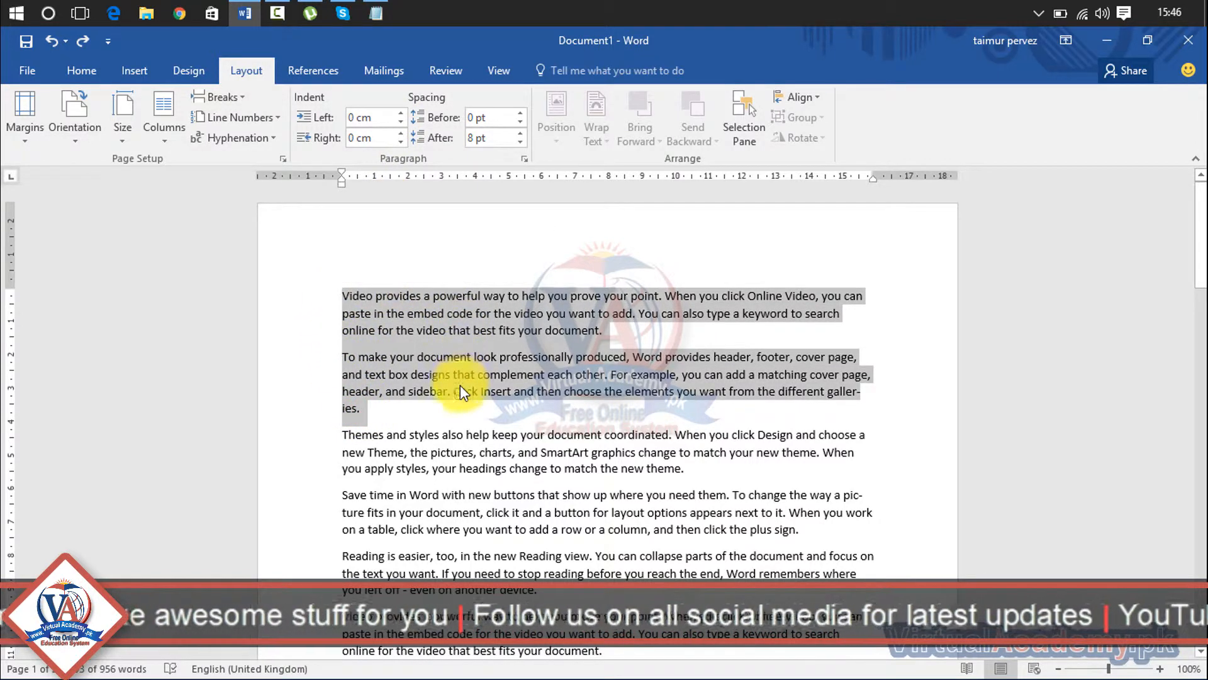
click(399, 113)
click(401, 113)
click(400, 113)
click(400, 114)
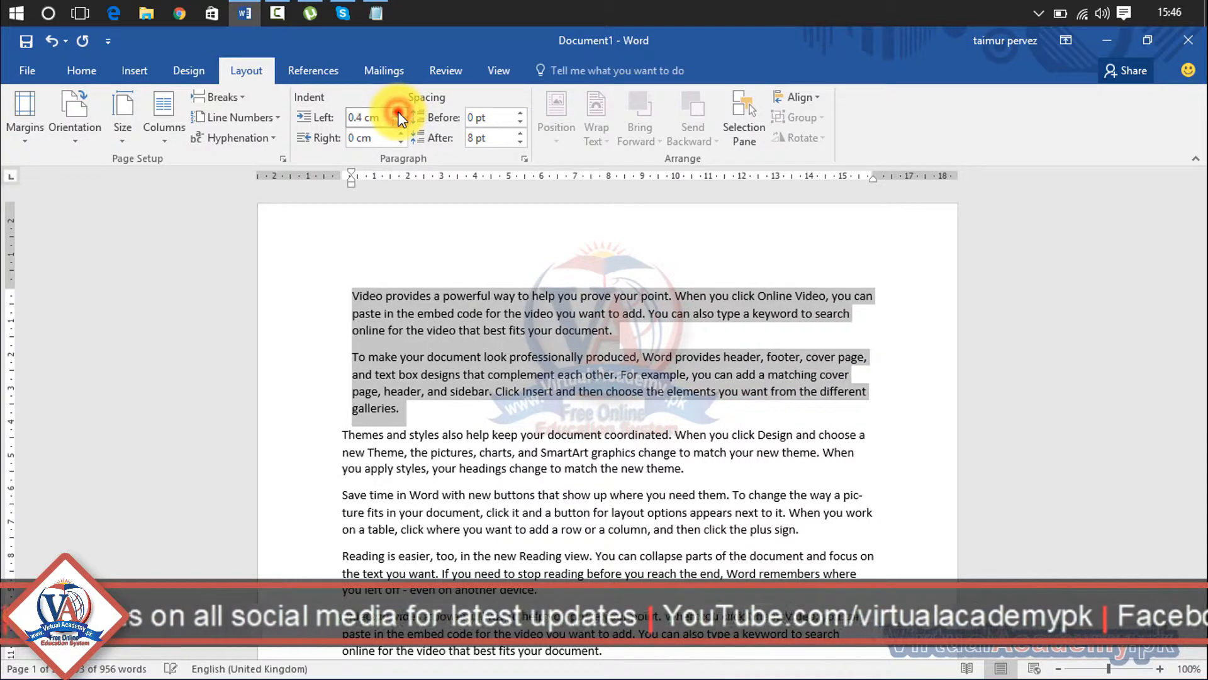
click(400, 114)
click(401, 113)
click(401, 114)
click(400, 113)
click(399, 113)
click(399, 114)
click(399, 113)
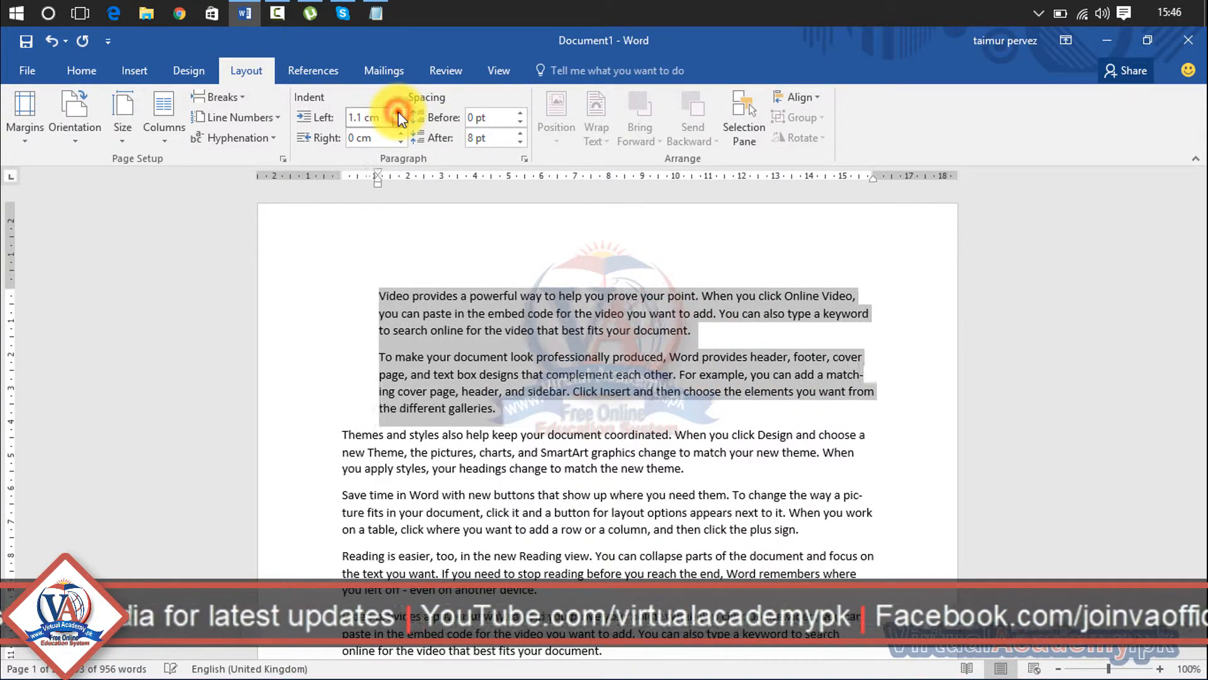
click(399, 114)
click(400, 113)
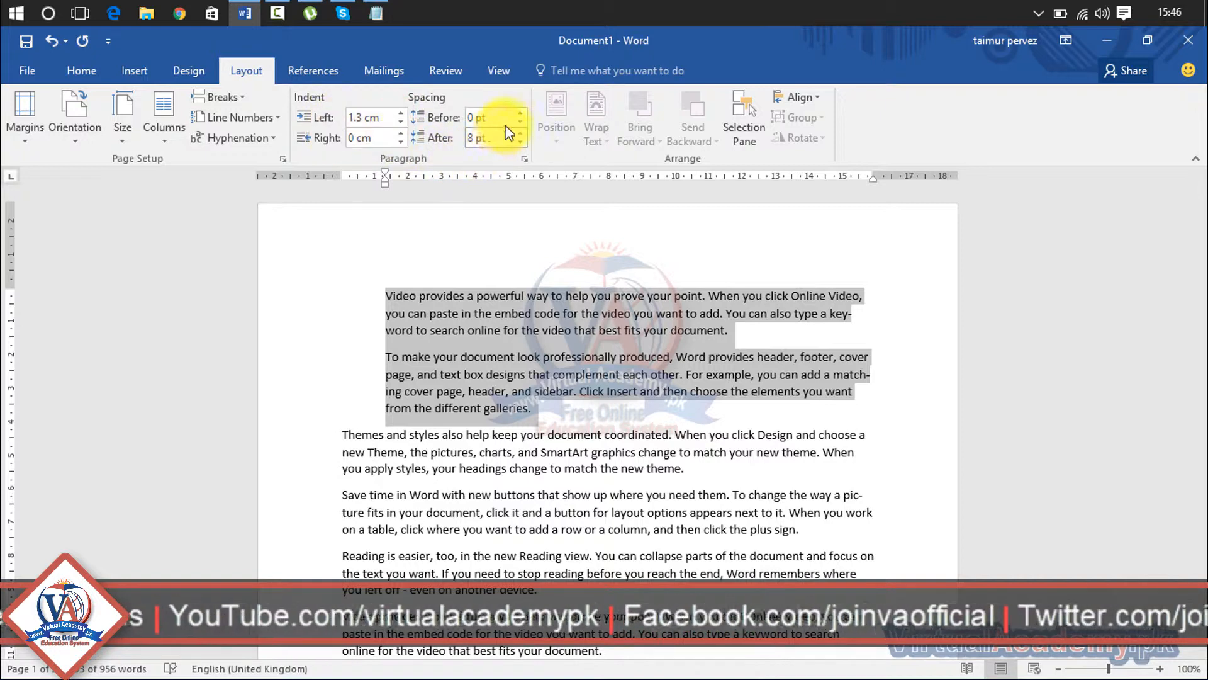
Set the right indent of the first two paragraphs to 1.8 cm.
click(401, 133)
click(401, 133)
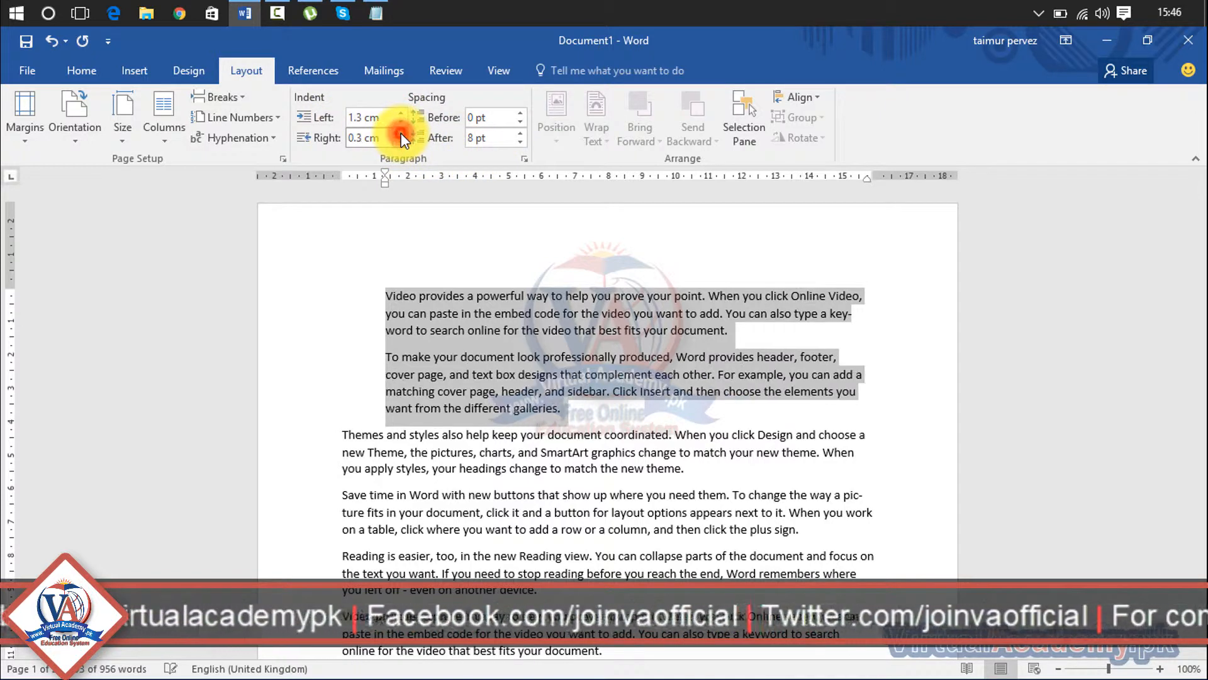
click(401, 133)
click(401, 133)
click(401, 133)
click(401, 134)
click(401, 134)
click(400, 134)
click(401, 134)
click(401, 133)
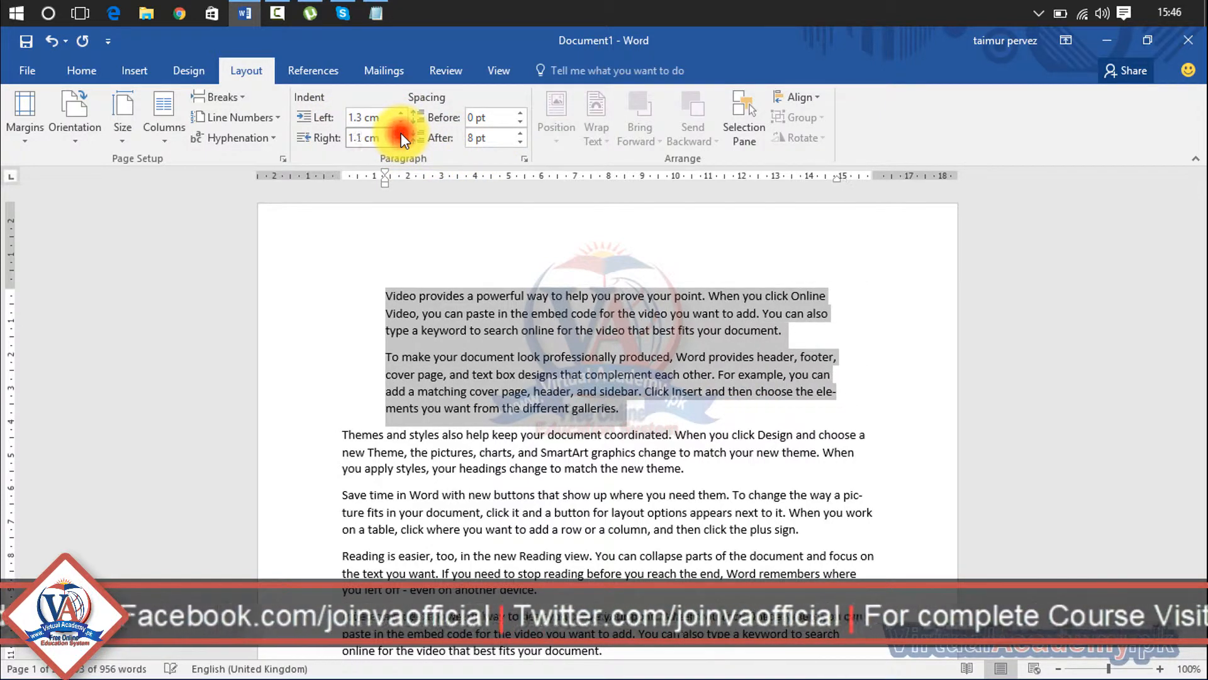
click(401, 133)
click(401, 134)
click(401, 133)
click(401, 134)
click(401, 134)
click(401, 133)
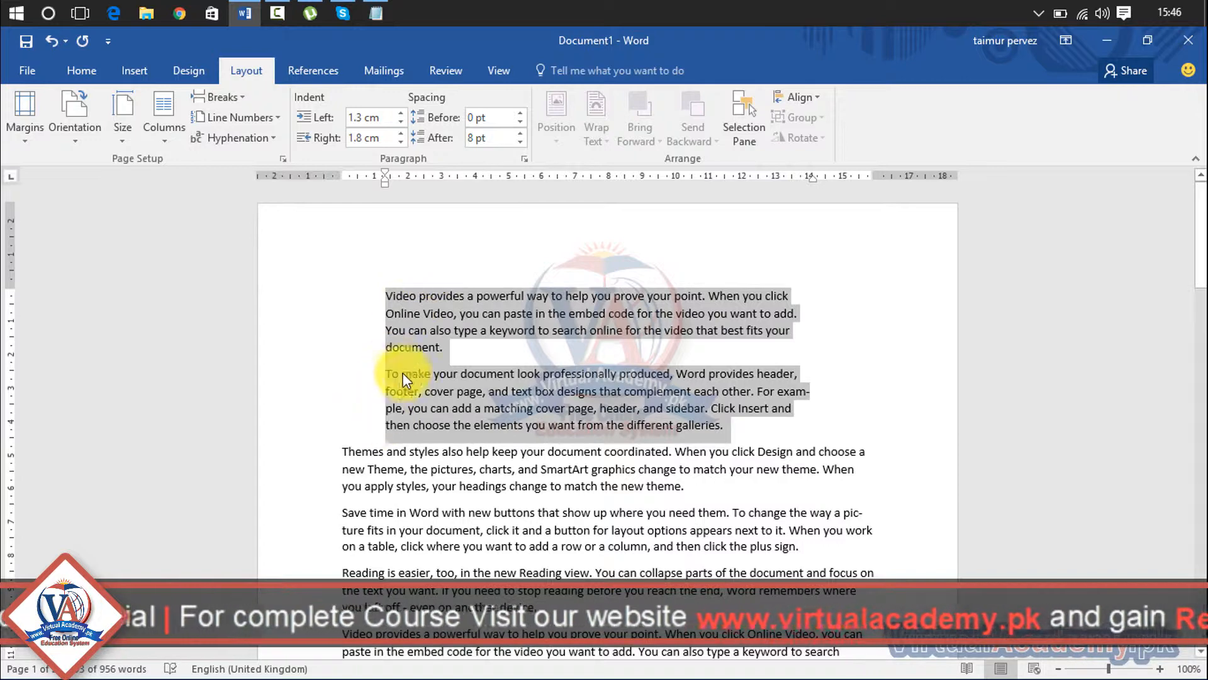
Set the spacing before the first two paragraphs to 36 pt.
click(522, 114)
click(522, 114)
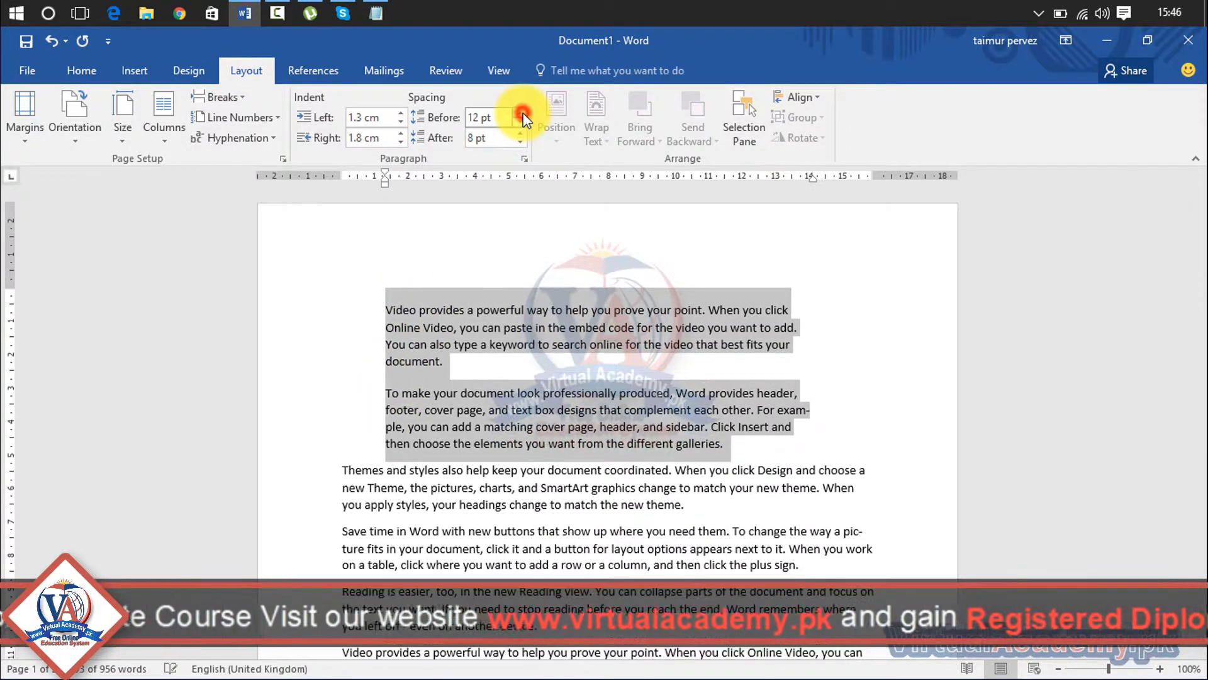
click(522, 114)
click(521, 114)
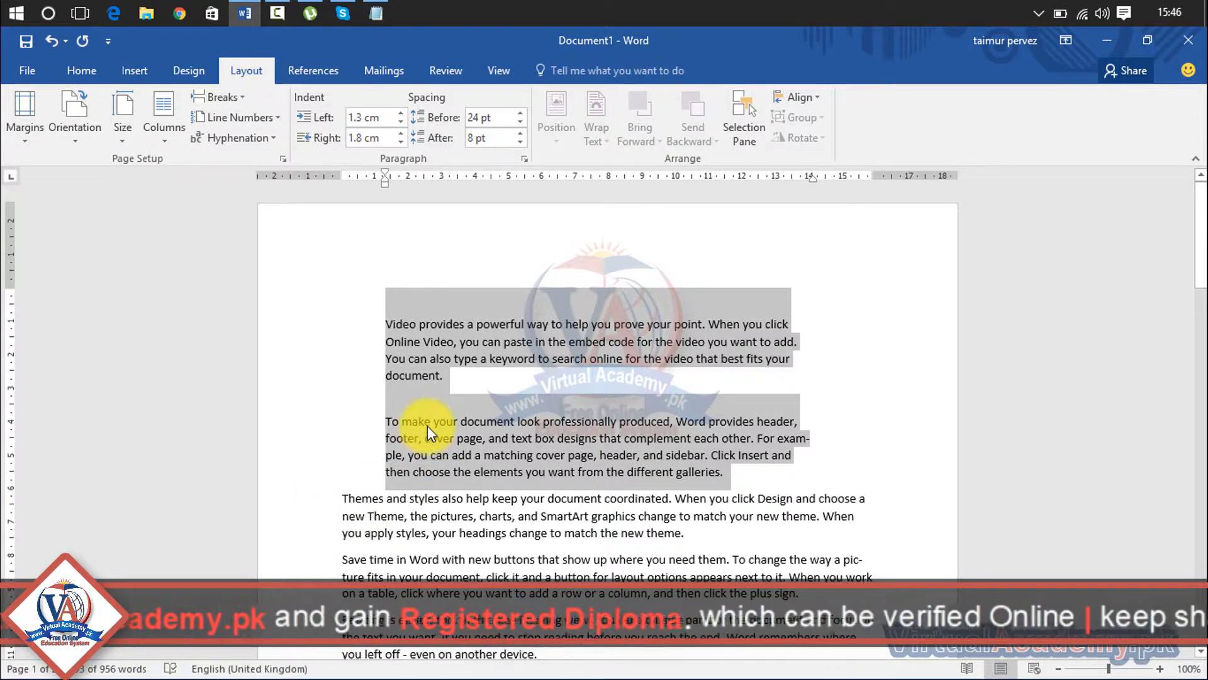
click(523, 113)
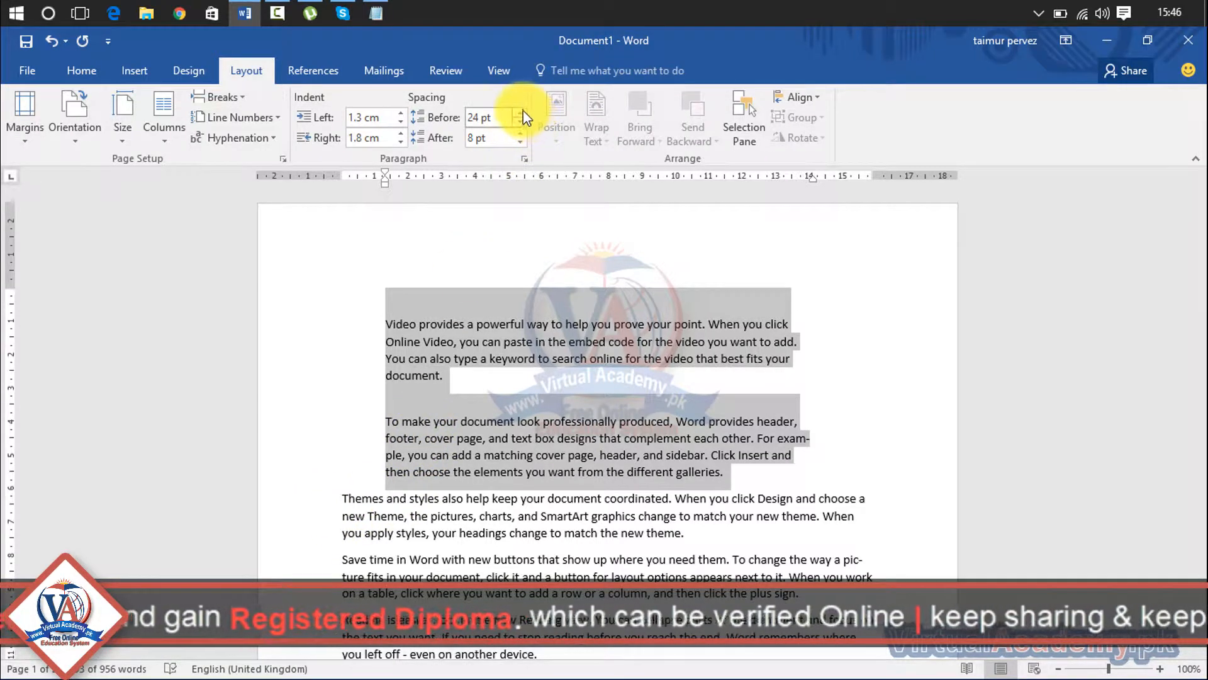
click(523, 113)
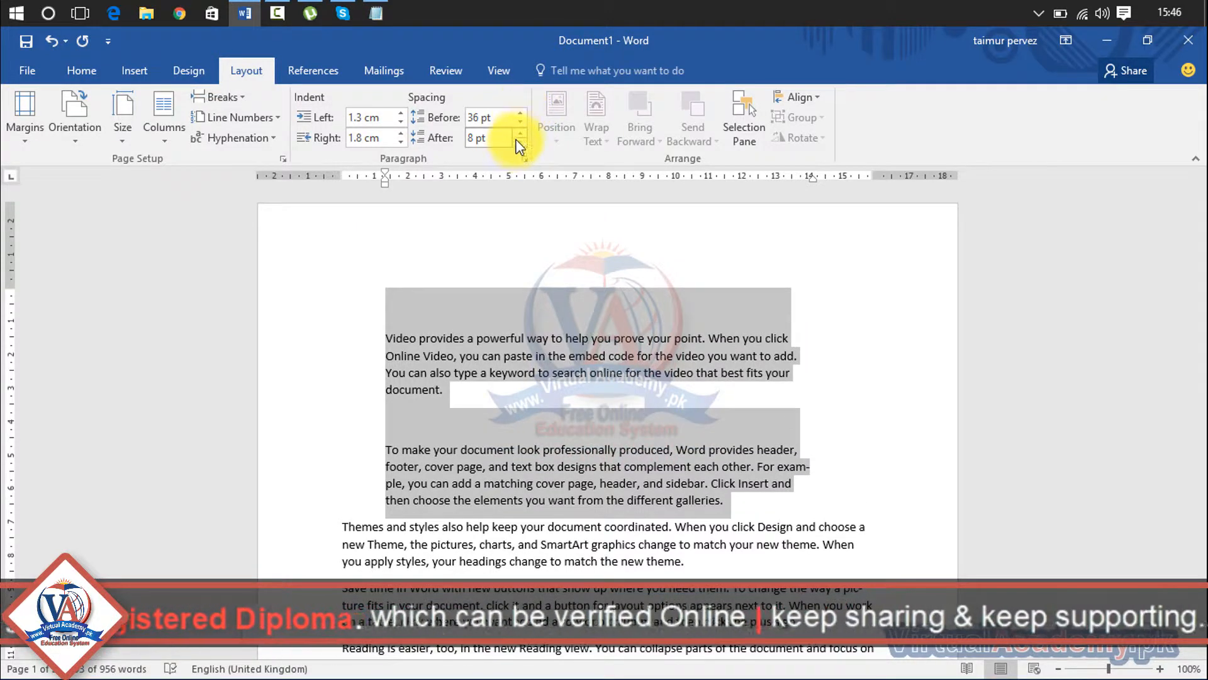
Set the spacing after the first two paragraphs to 66 pt.
click(517, 133)
click(517, 134)
click(518, 134)
click(517, 134)
click(517, 134)
click(517, 134)
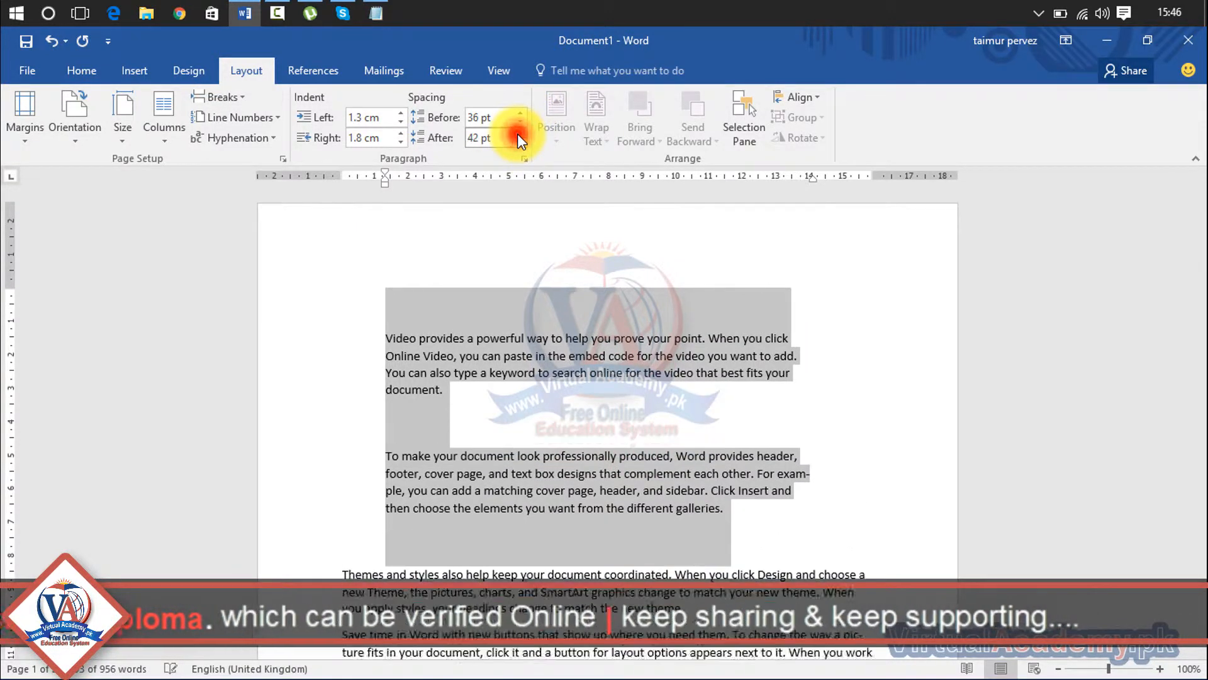
click(517, 133)
click(518, 134)
click(517, 133)
click(517, 134)
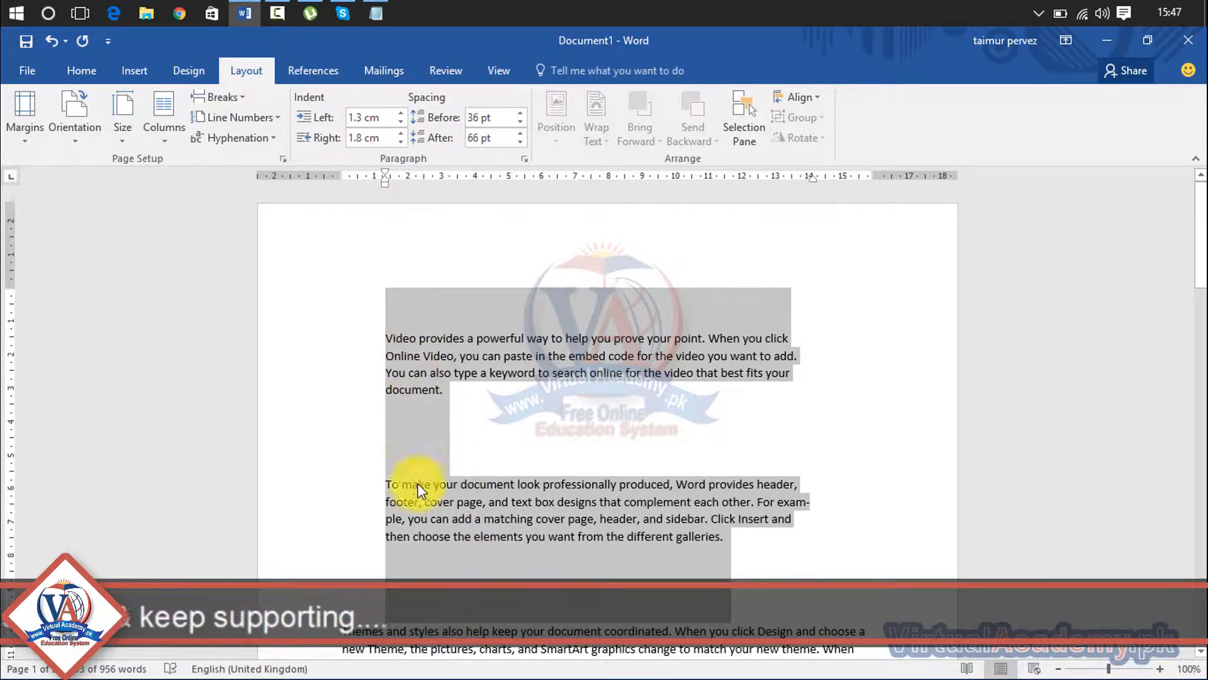
Select only the second paragraph and reduce its spacing before to Auto.
click(480, 537)
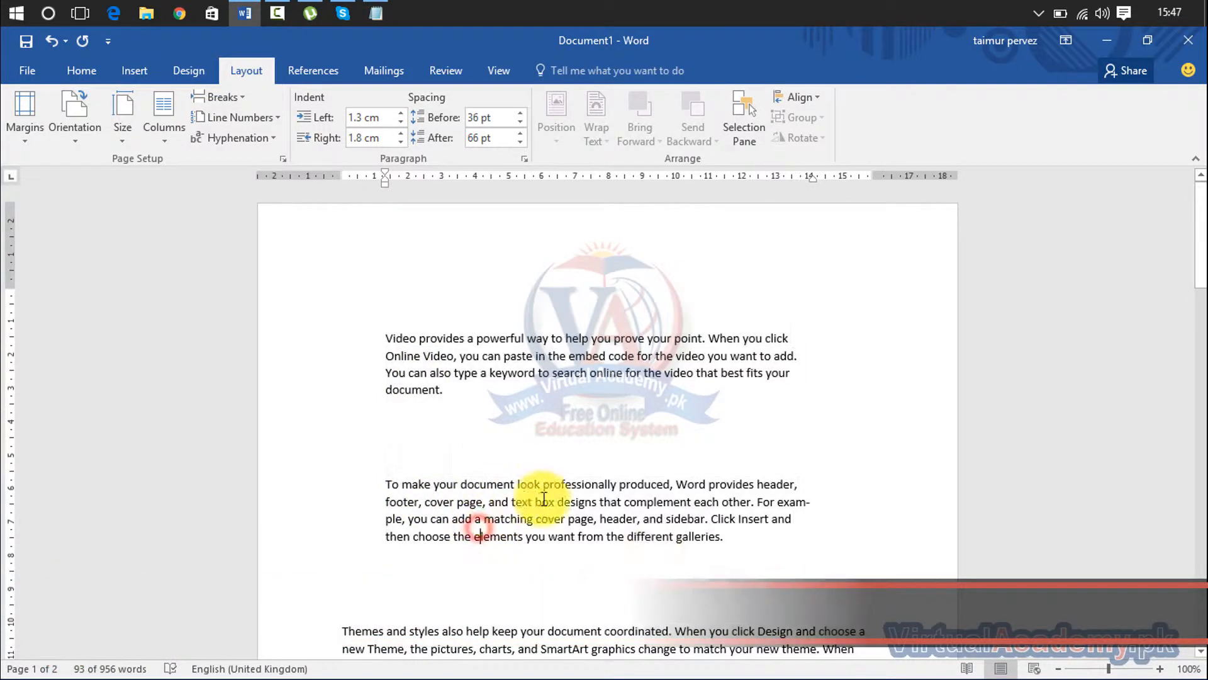
drag(728, 537, 387, 482)
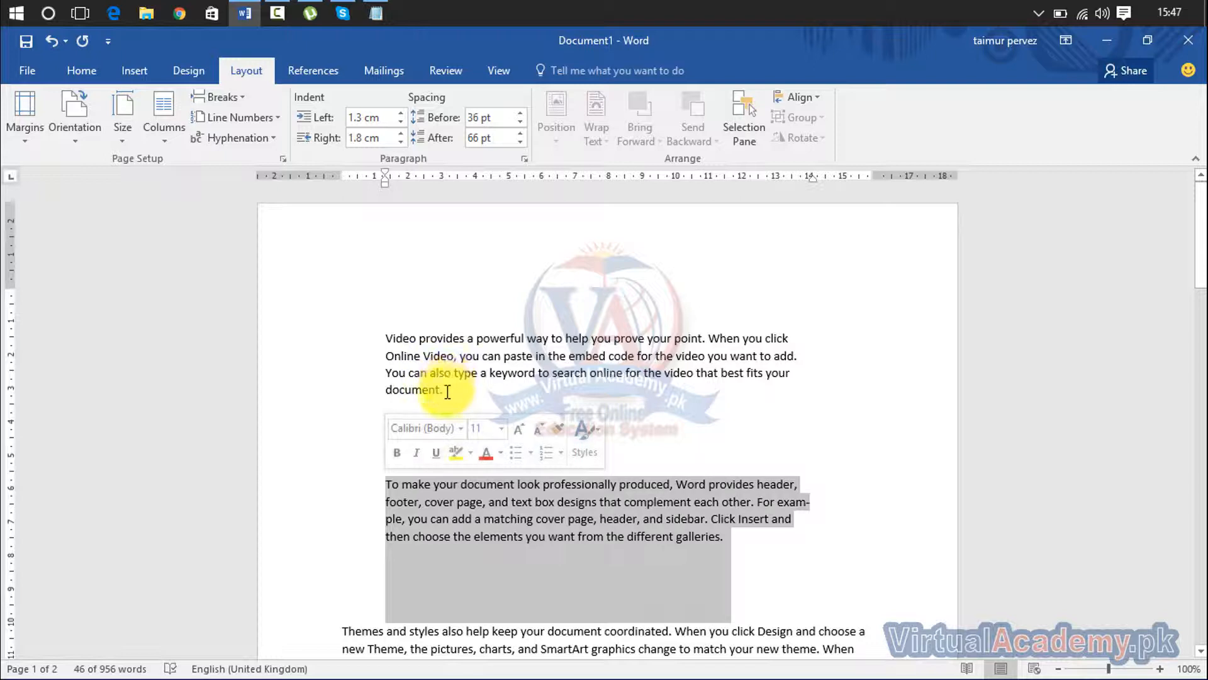
double_click(520, 123)
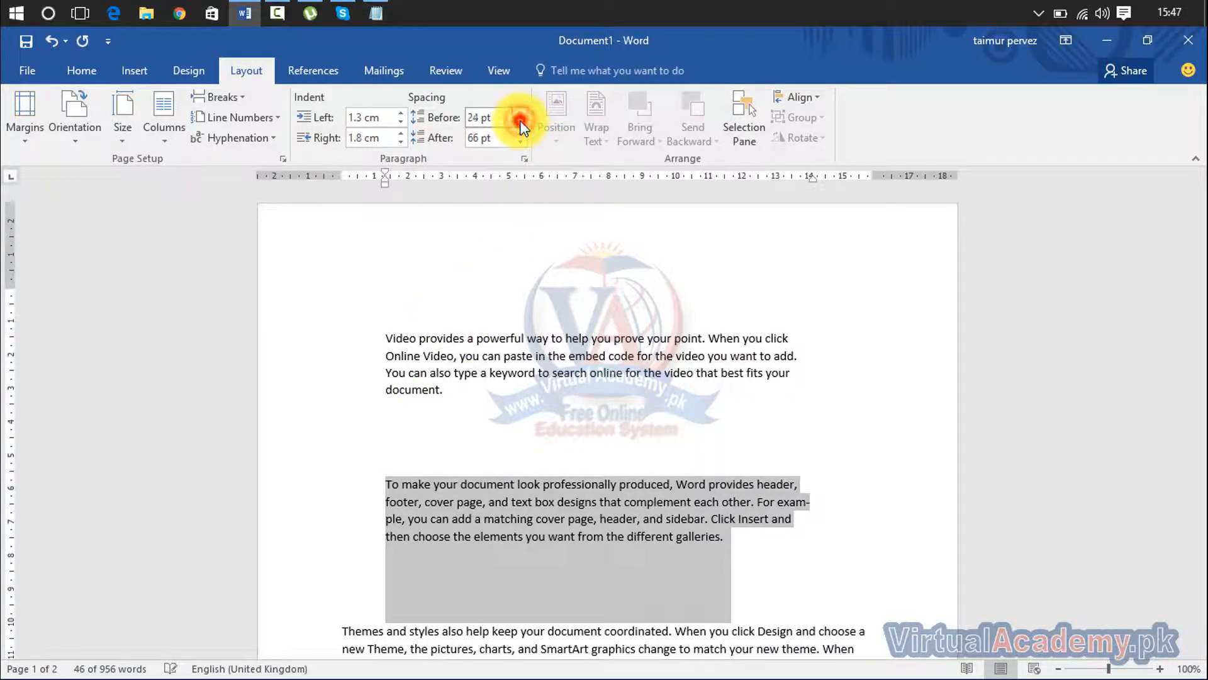
double_click(520, 123)
double_click(520, 123)
Set the spacing after the second paragraph to 0 pt.
click(520, 136)
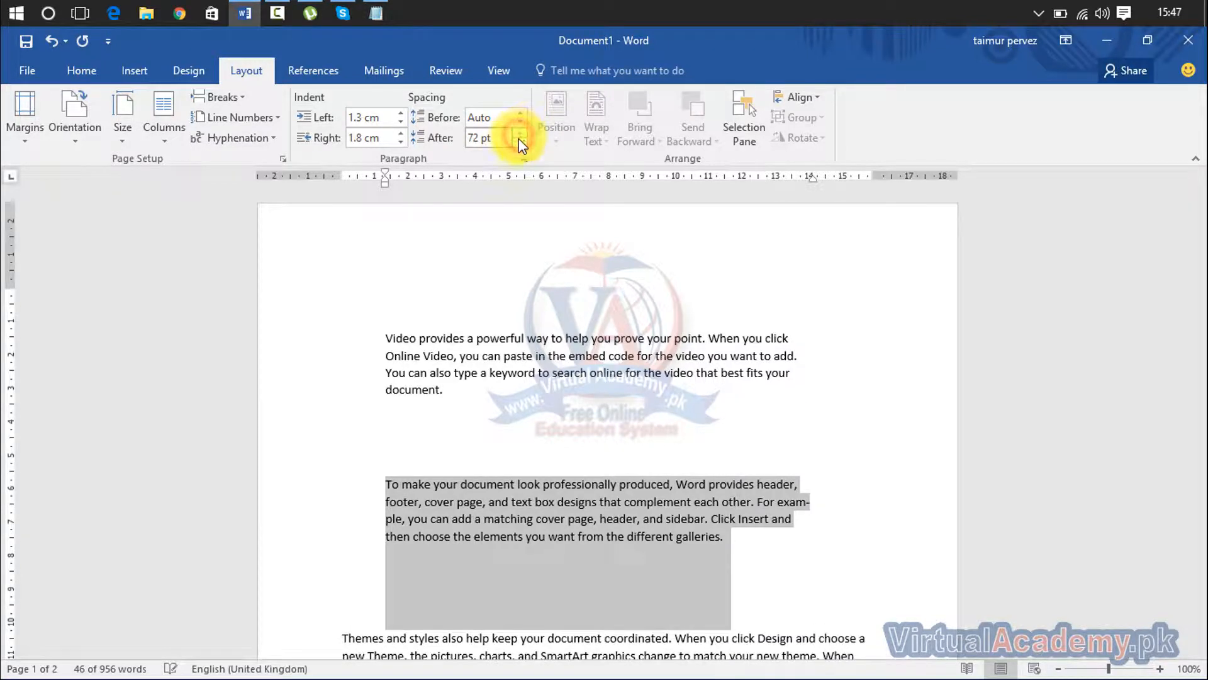
double_click(519, 144)
double_click(519, 144)
triple_click(519, 144)
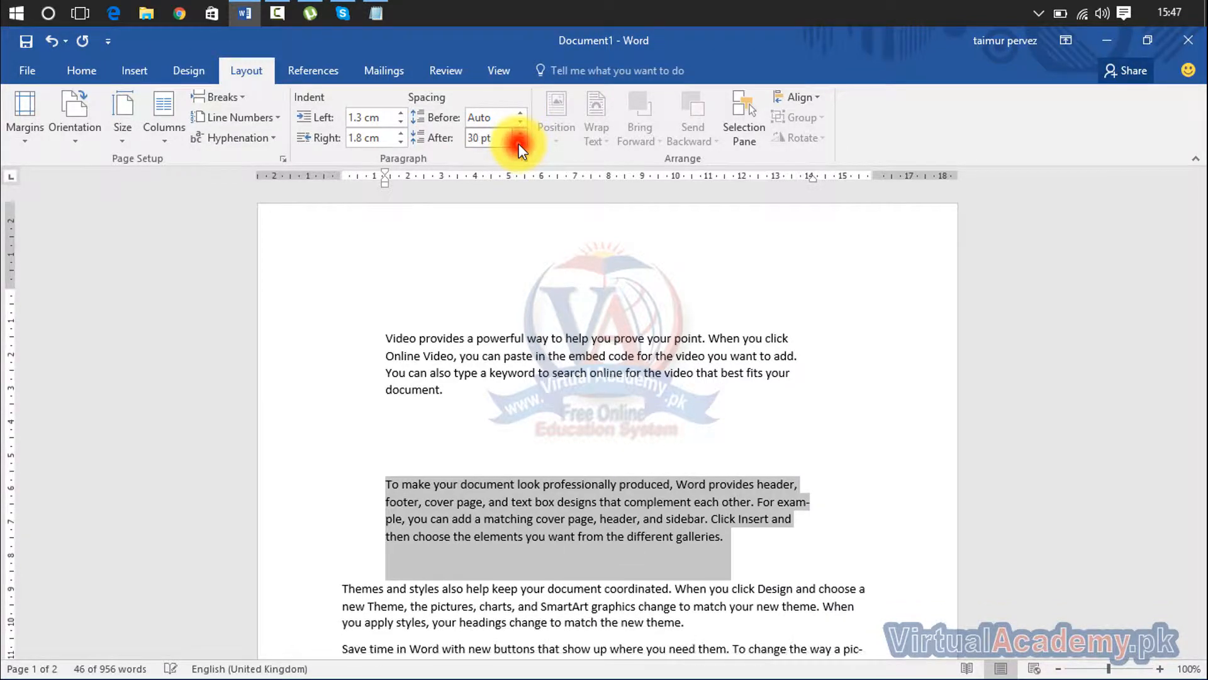
double_click(518, 144)
double_click(519, 143)
click(519, 143)
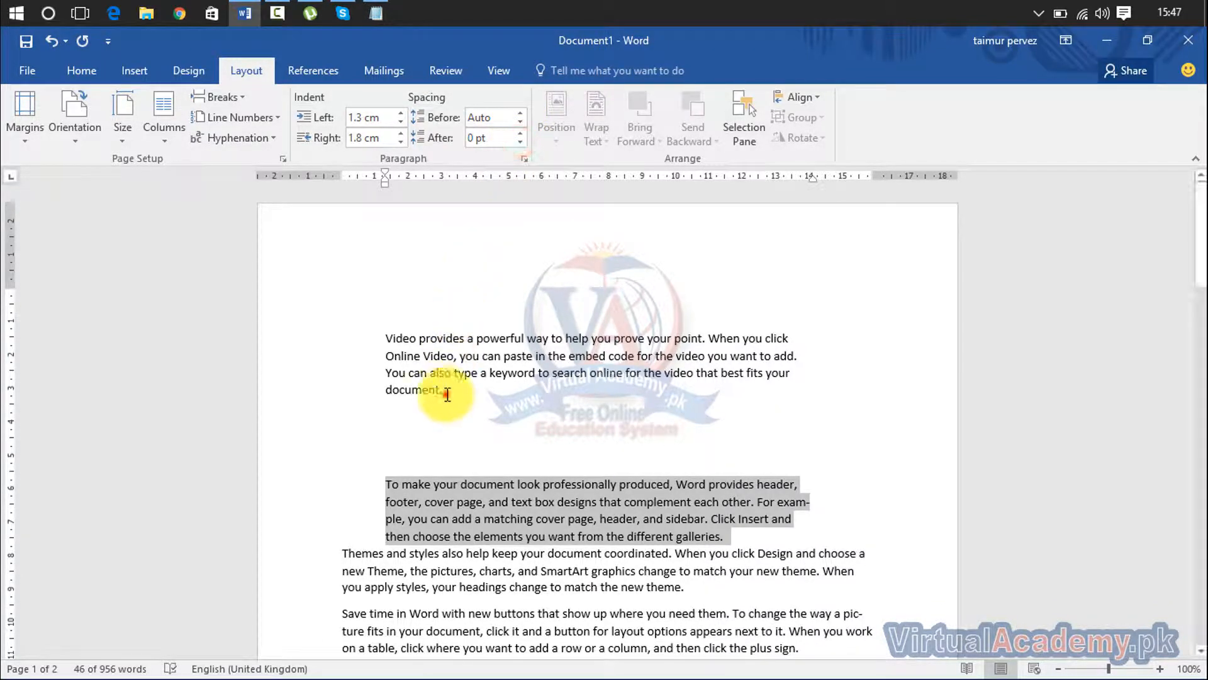
Select the first paragraph and reduce its spacing after to 0 pt.
drag(446, 394, 389, 344)
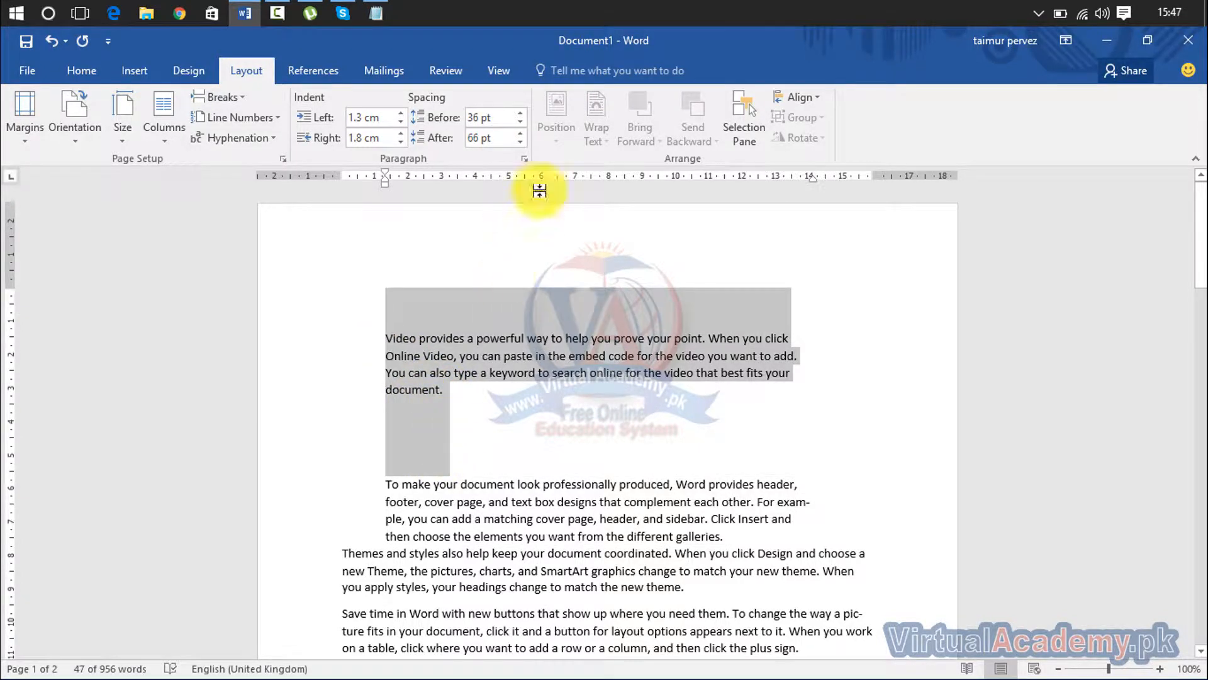
click(520, 143)
click(520, 142)
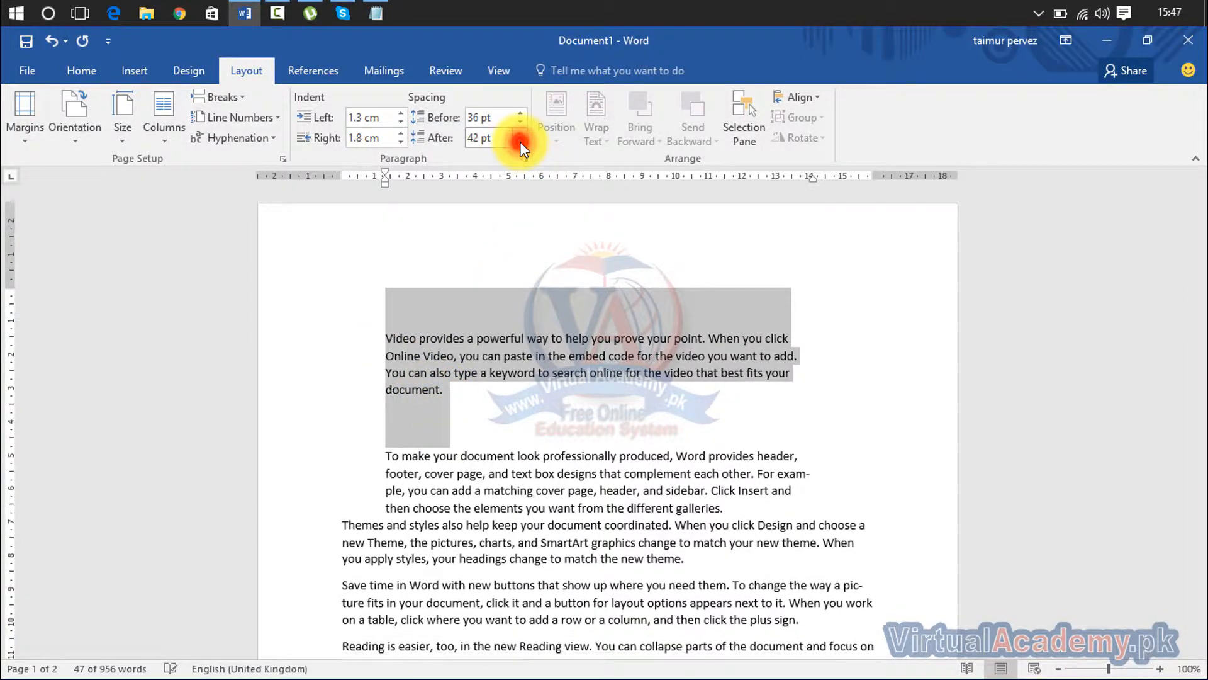
click(520, 142)
click(520, 143)
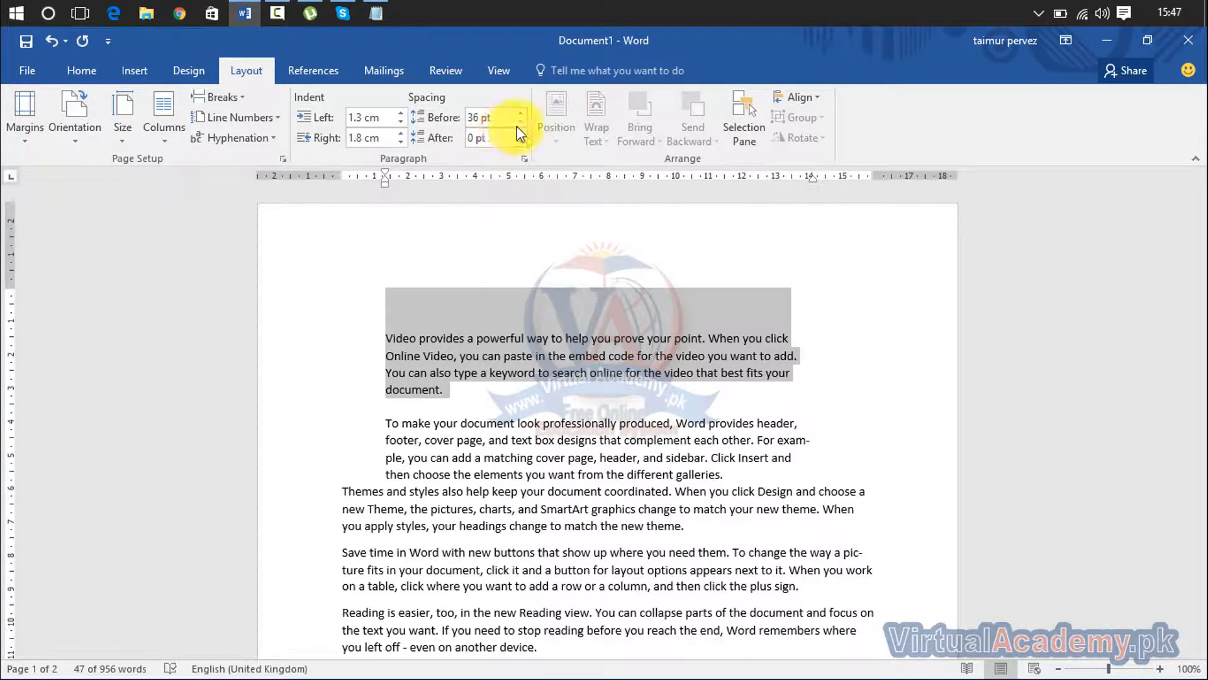
Set both the spacing before and the spacing after of the first paragraph to Auto.
click(520, 122)
click(520, 122)
click(520, 122)
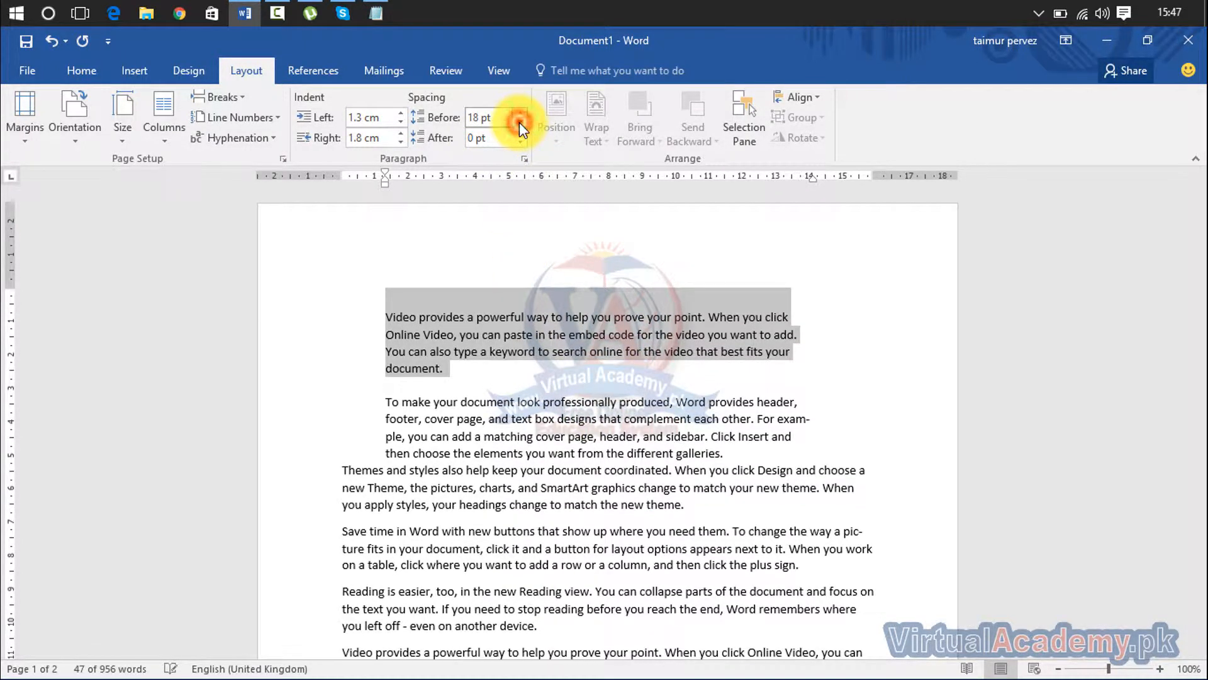
click(519, 122)
click(519, 122)
click(519, 122)
click(520, 122)
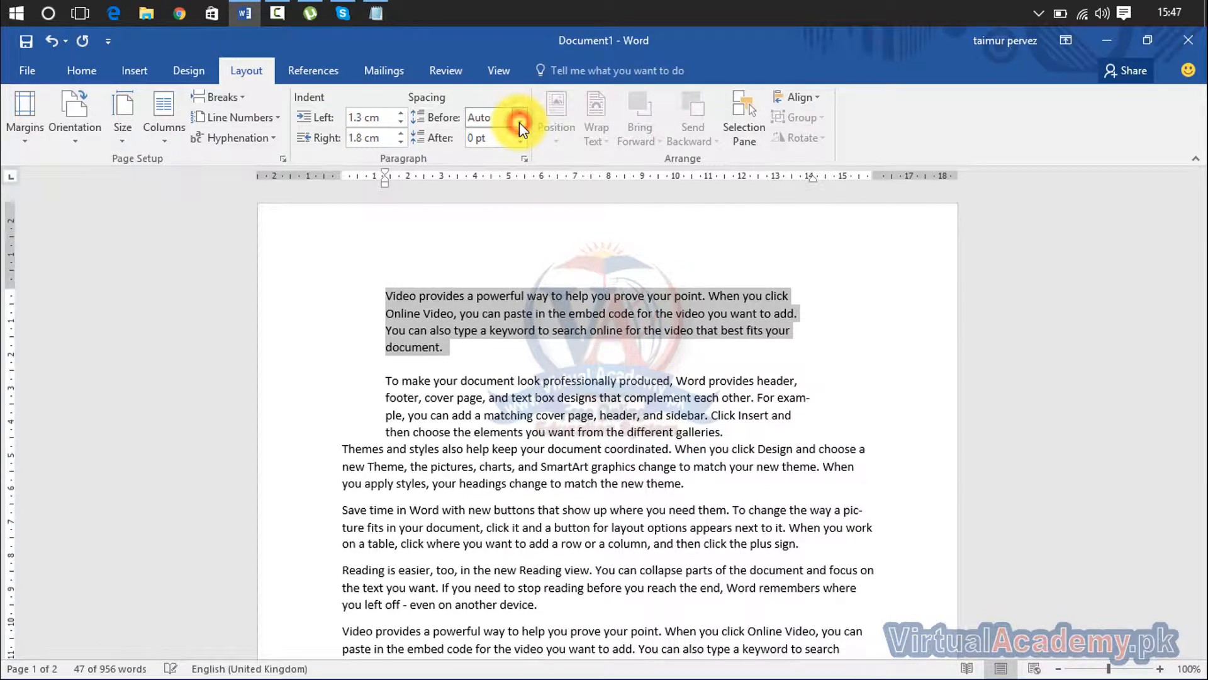
click(517, 142)
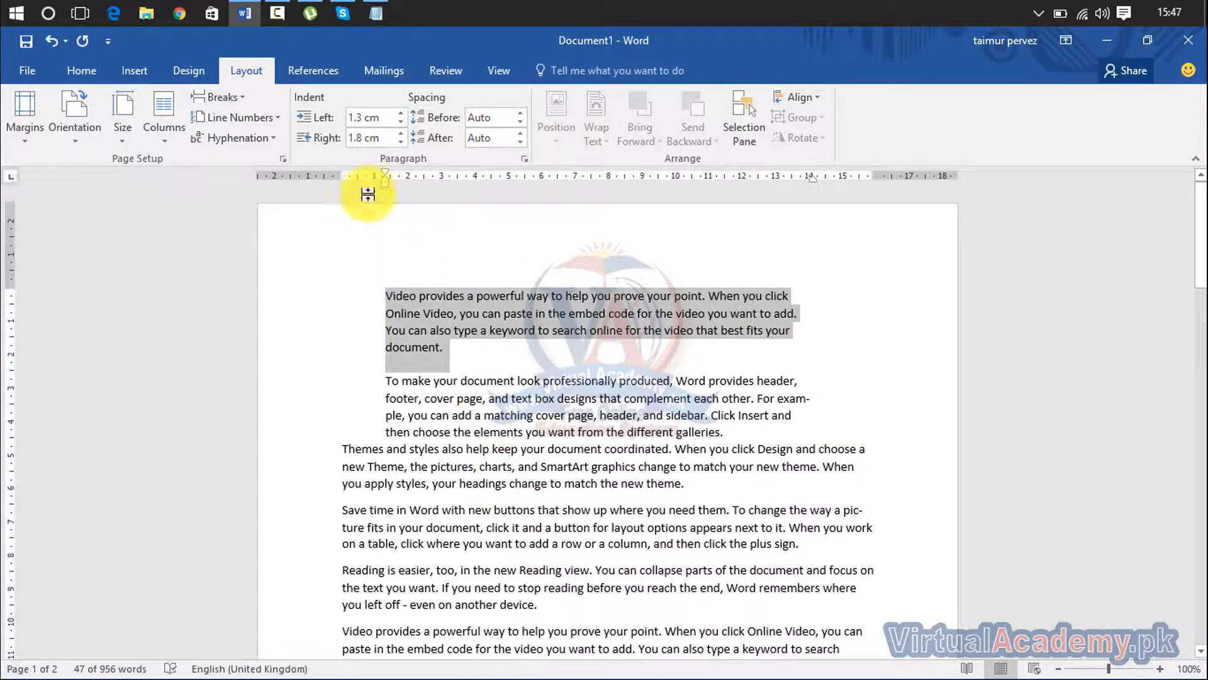
Reduce the first paragraph's left indent to 0 cm.
click(401, 113)
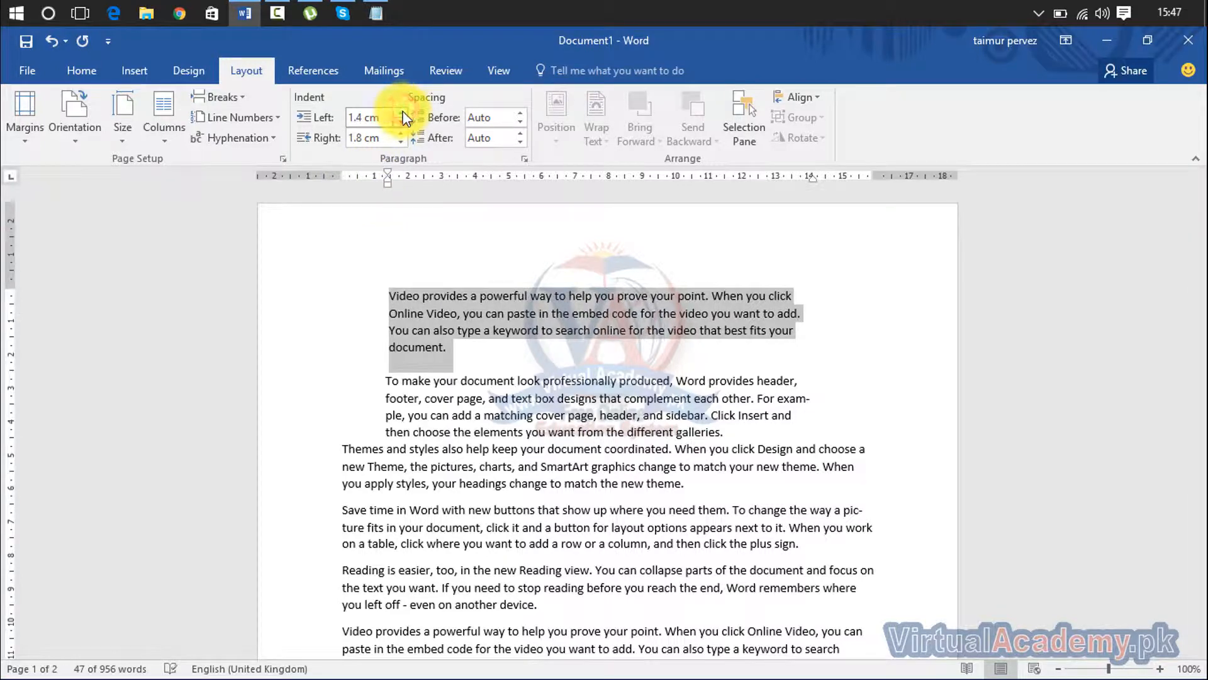
click(401, 122)
click(401, 122)
click(401, 122)
click(401, 122)
click(401, 122)
click(401, 122)
click(401, 122)
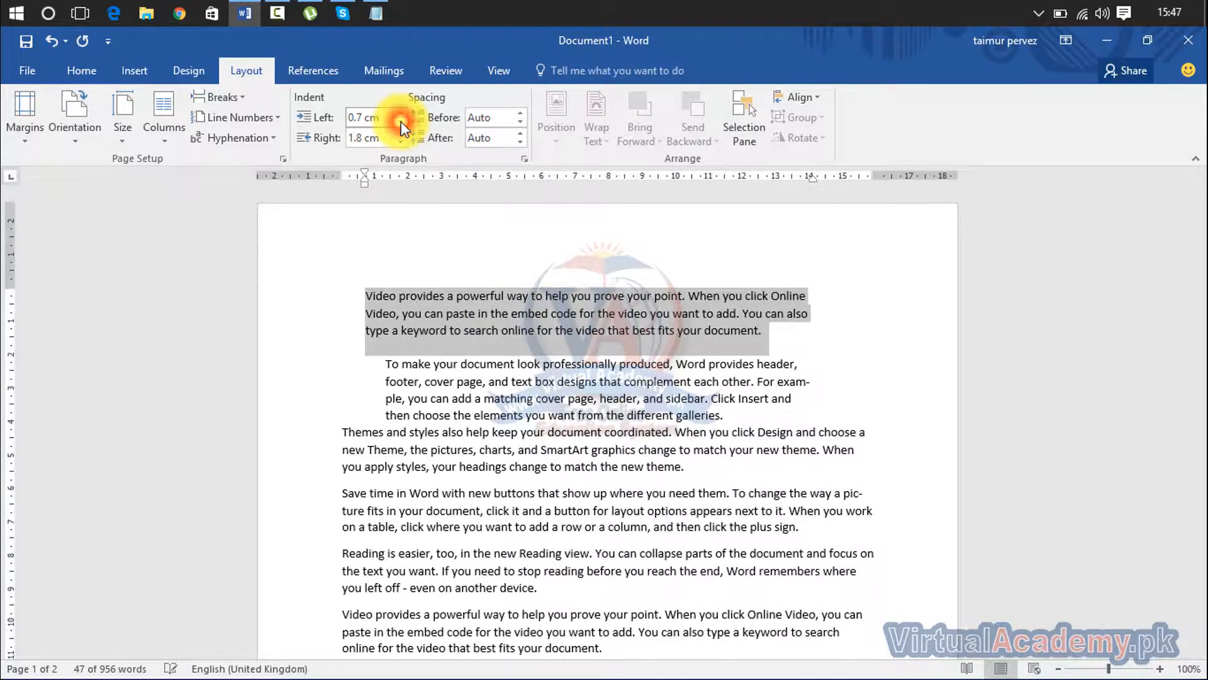
click(401, 123)
click(401, 122)
click(401, 122)
click(401, 122)
click(401, 123)
click(401, 123)
click(401, 122)
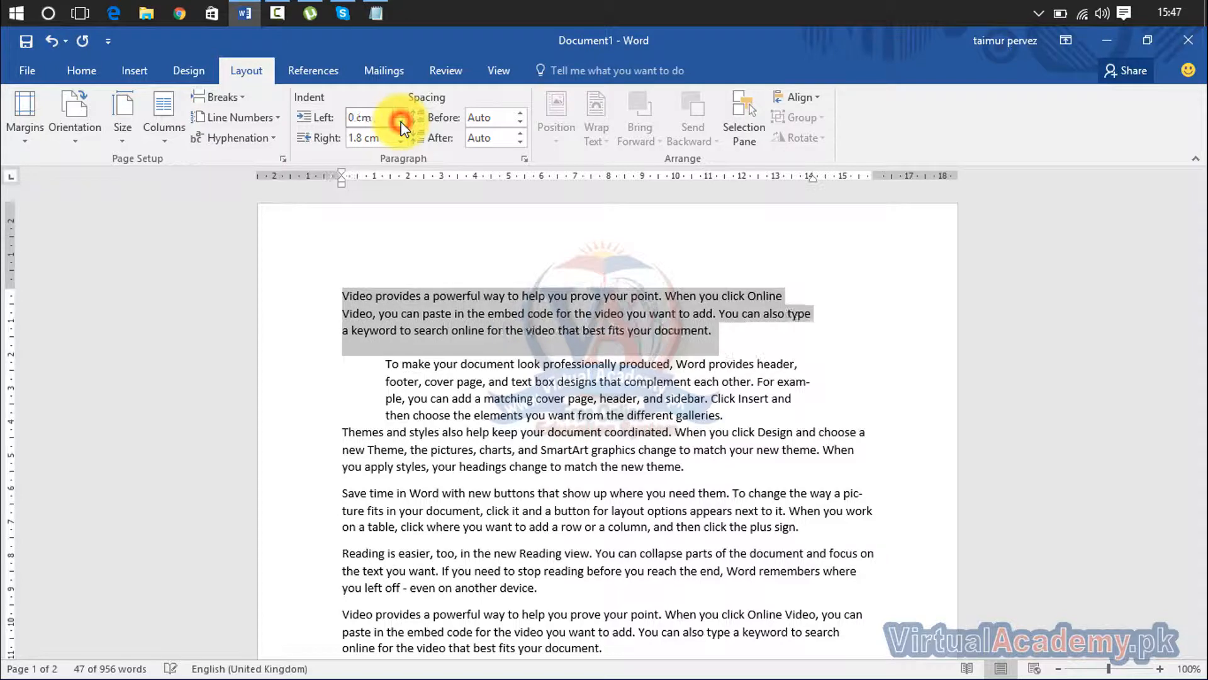
click(401, 122)
click(401, 114)
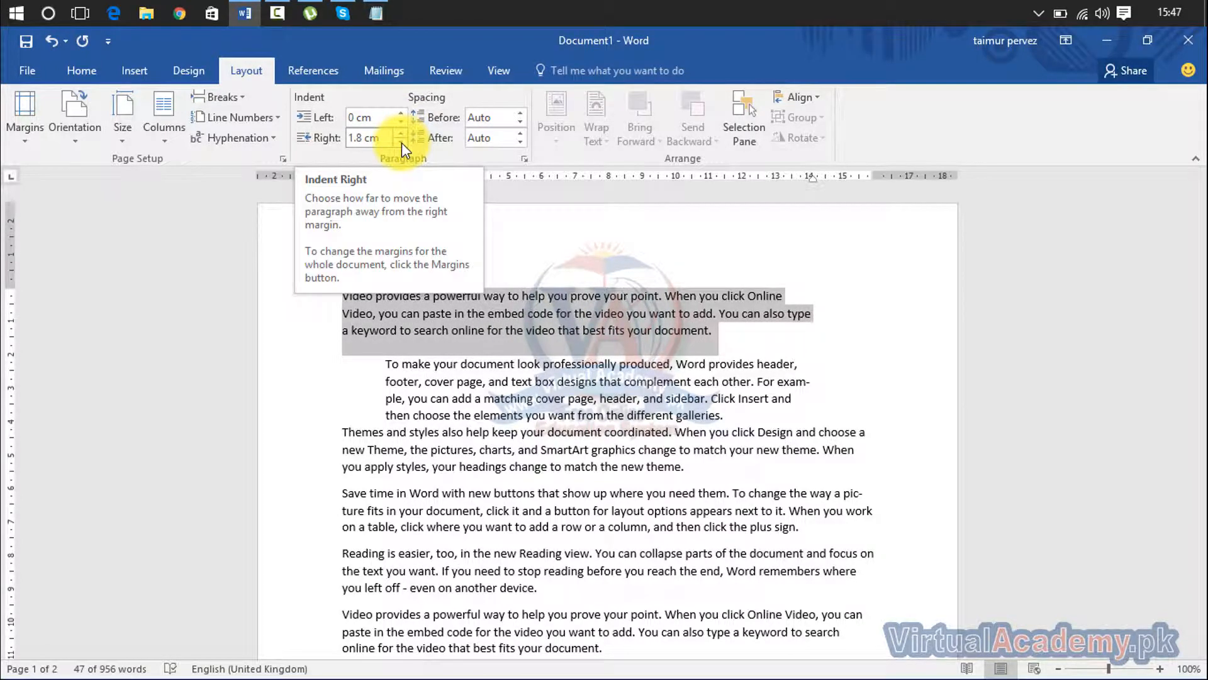
Reduce the first paragraph's right indent to 0 cm.
click(401, 142)
click(401, 142)
click(402, 142)
click(402, 142)
click(401, 143)
click(402, 143)
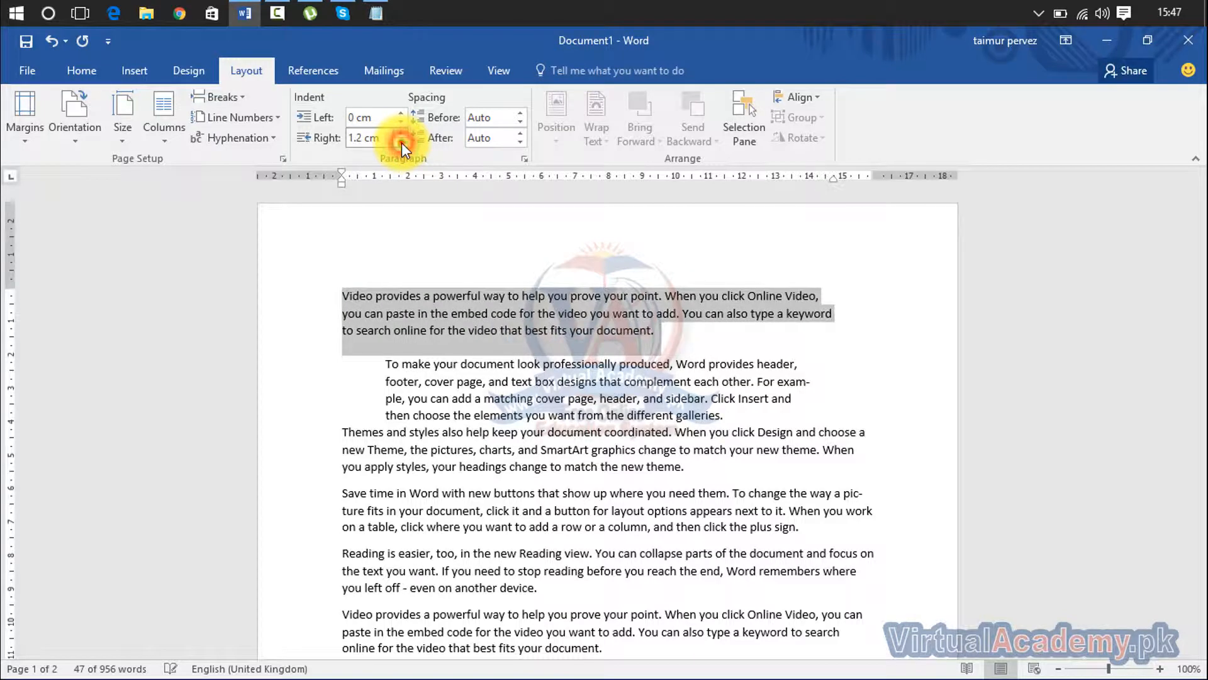
click(401, 142)
click(401, 143)
click(401, 142)
click(402, 143)
click(401, 142)
click(401, 142)
click(402, 142)
click(402, 142)
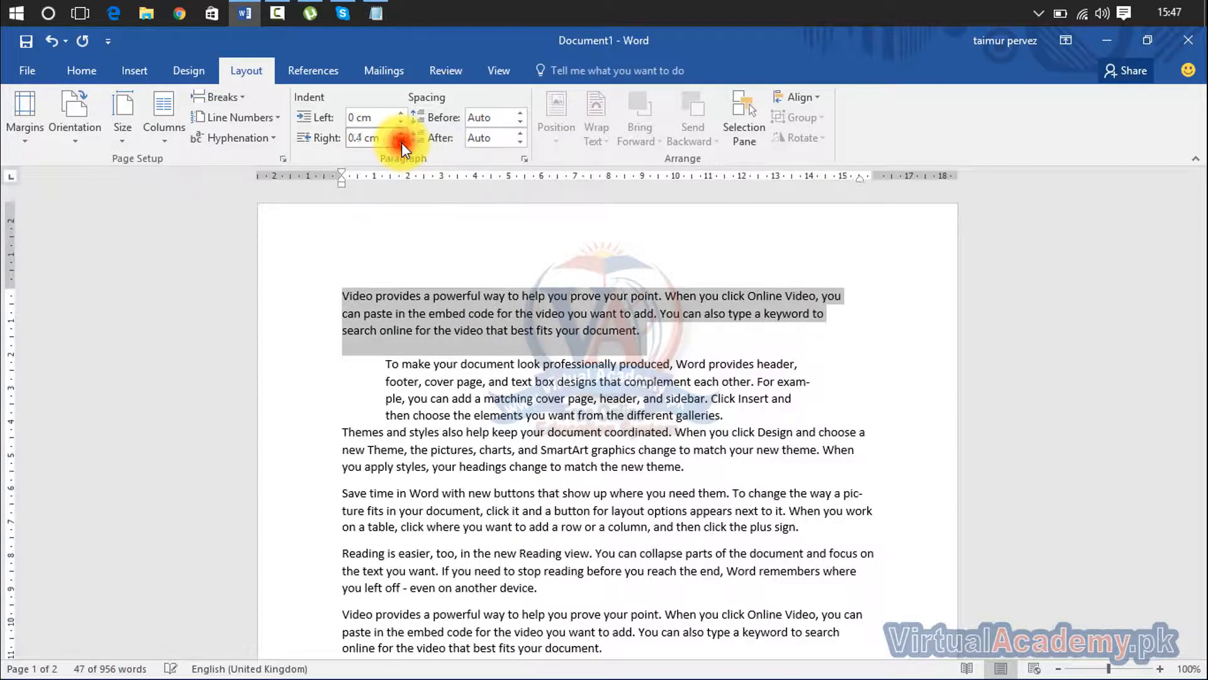
click(402, 143)
click(401, 143)
click(402, 142)
click(402, 142)
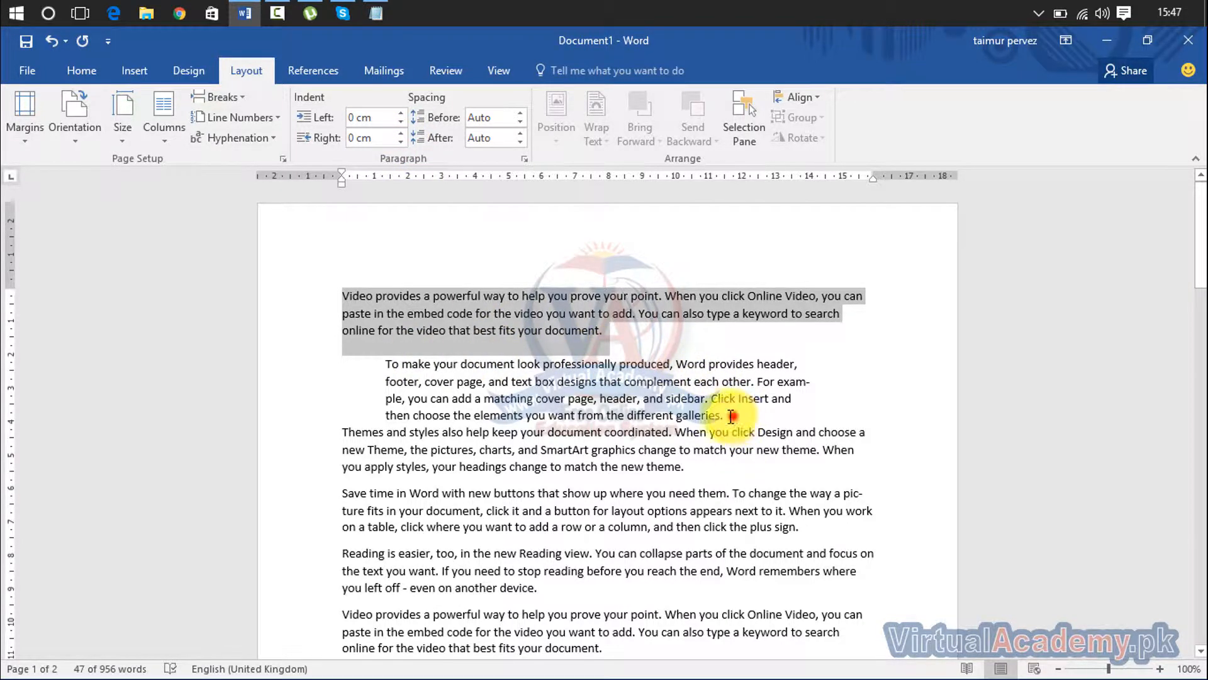
Delete the indented second paragraph and the empty line left in front of the "Themes and styles" paragraph.
drag(731, 416, 386, 364)
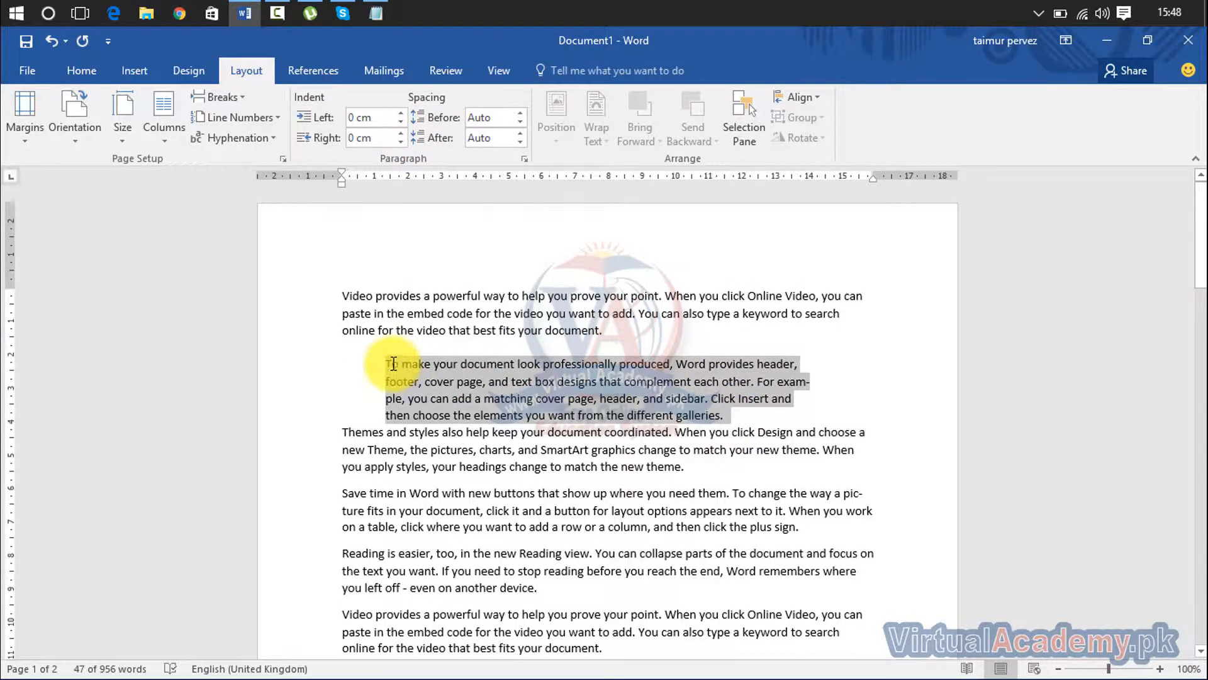
click(371, 119)
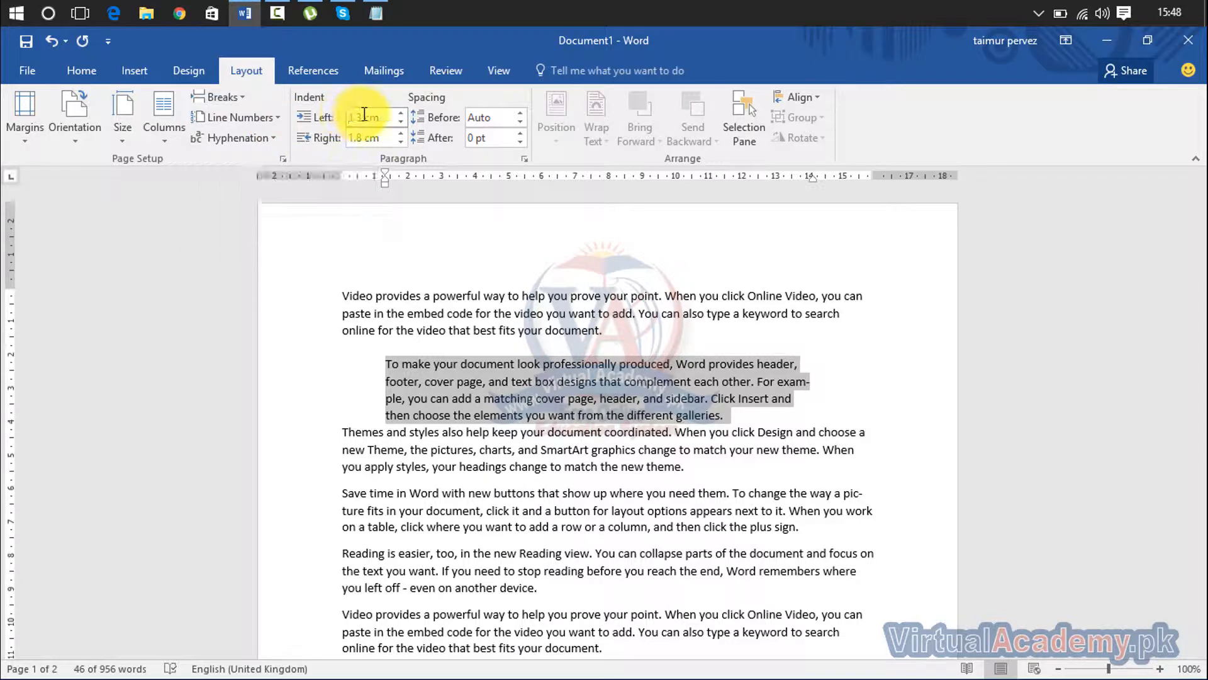
click(331, 118)
text(0)
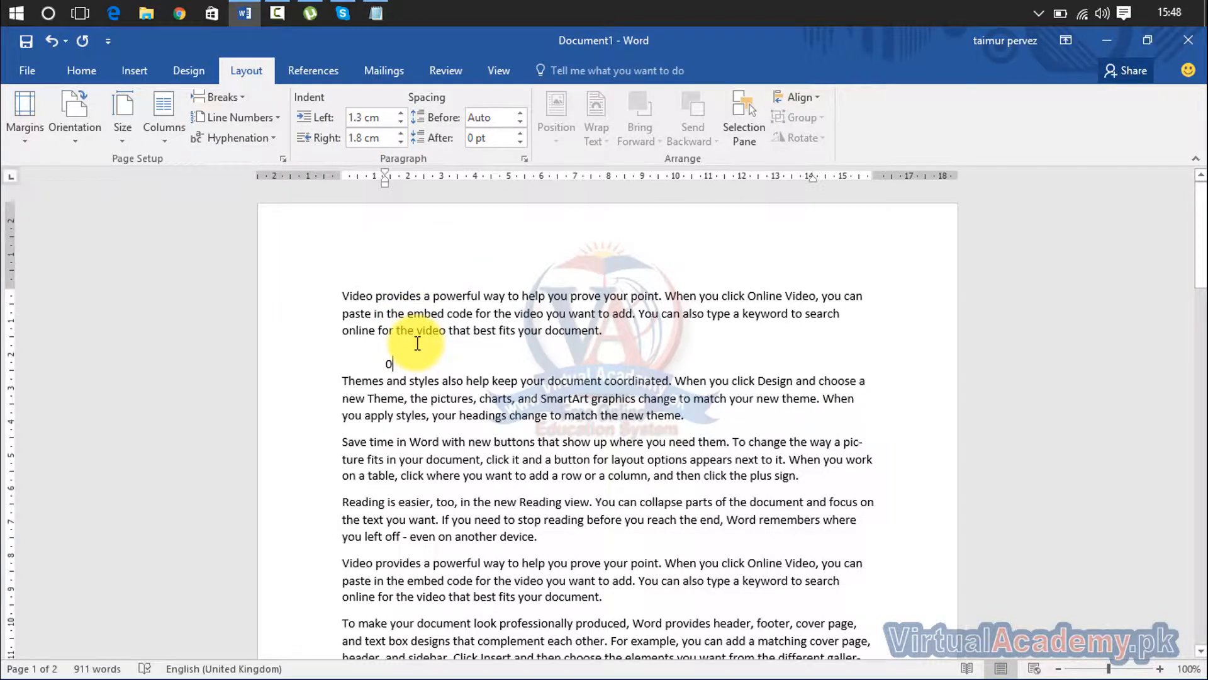
key(BackSpace)
click(723, 542)
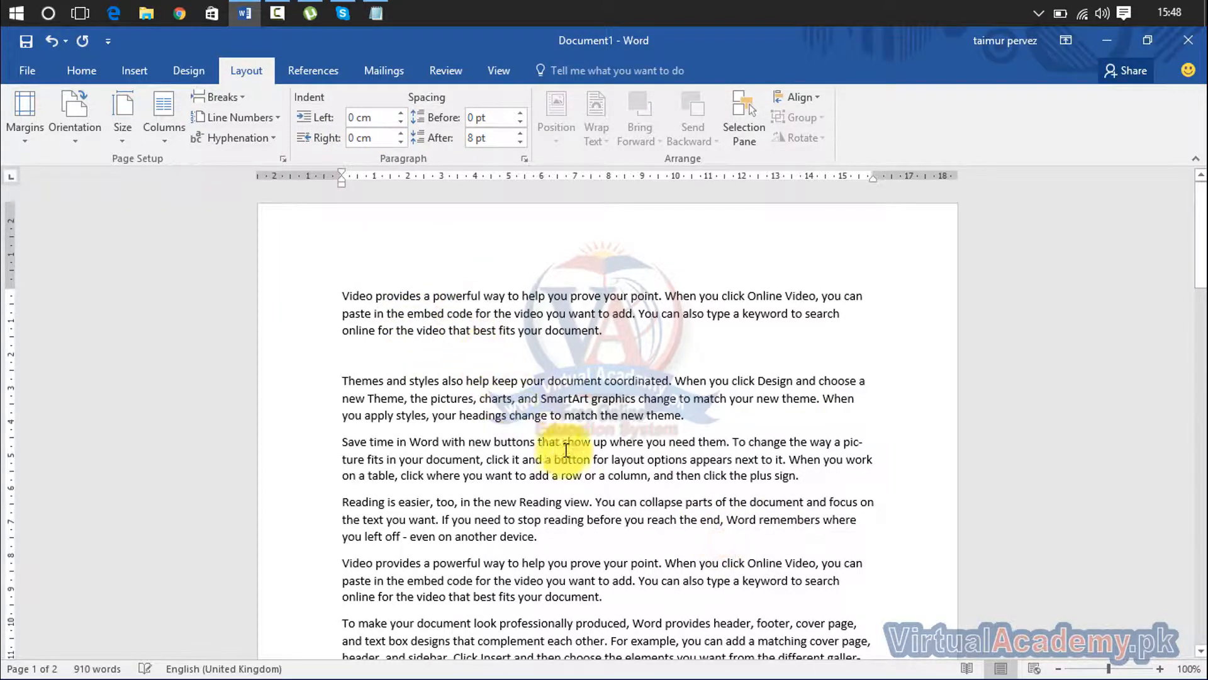
triple_click(700, 412)
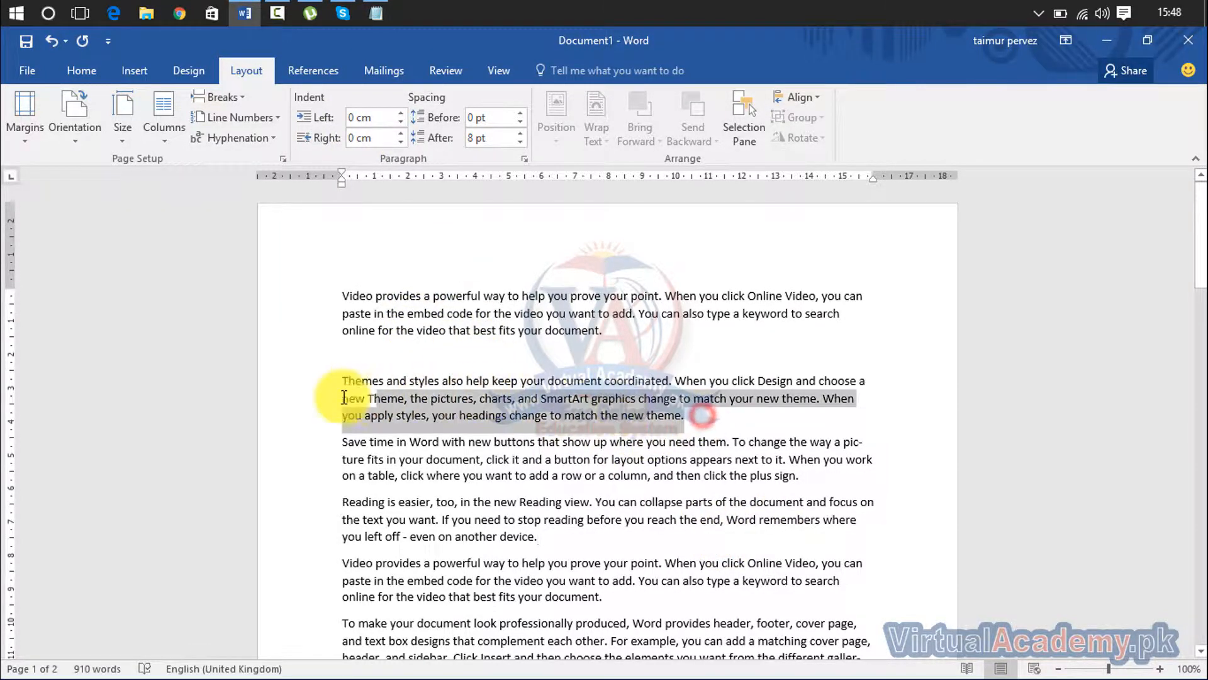
click(569, 531)
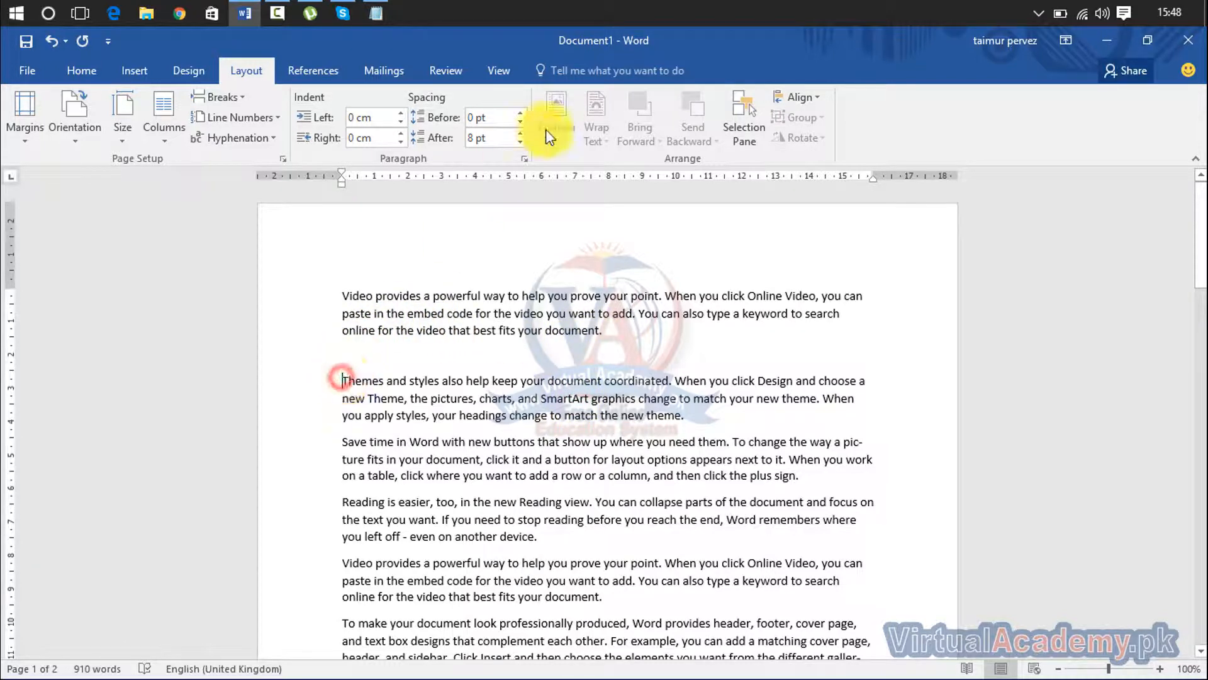
key(BackSpace)
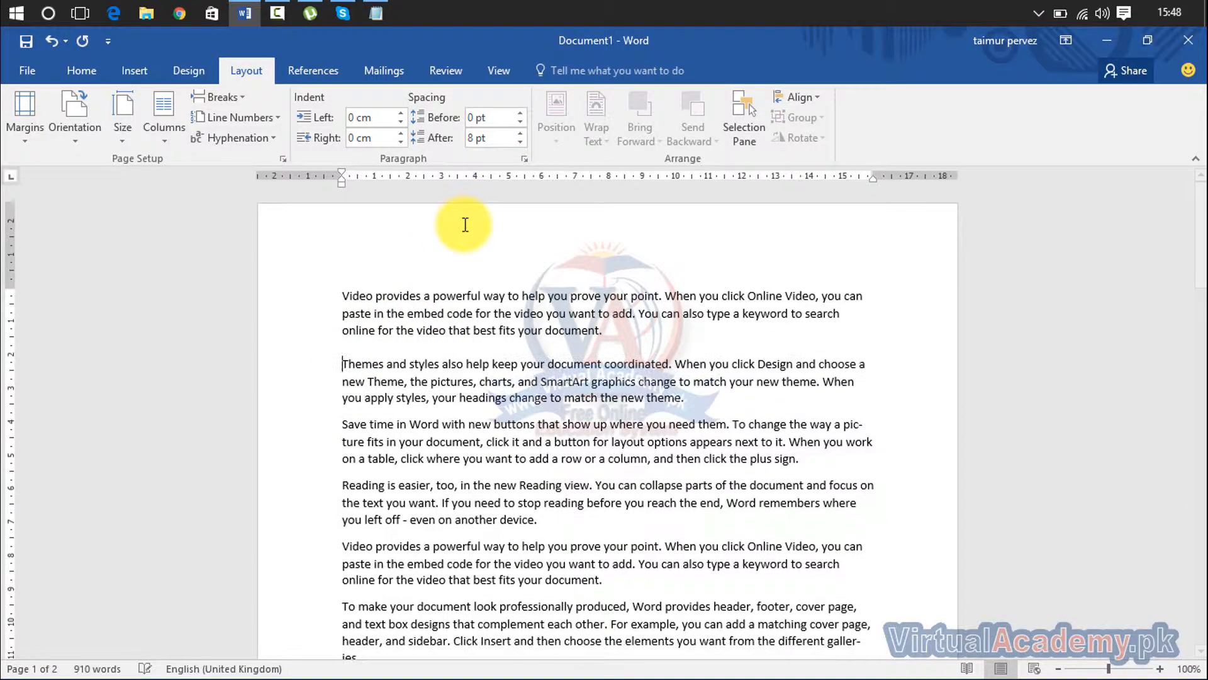
Draw a rectangle shape about 6 cm high and 10 cm wide over the middle of the text.
click(121, 70)
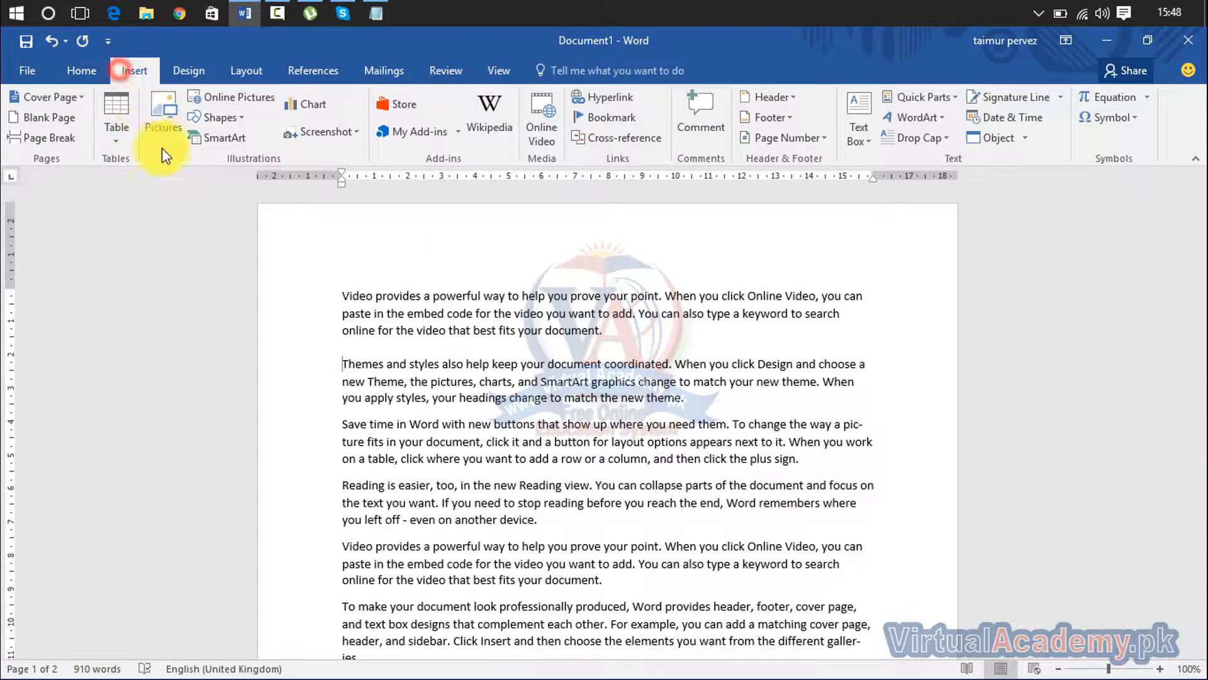
click(236, 116)
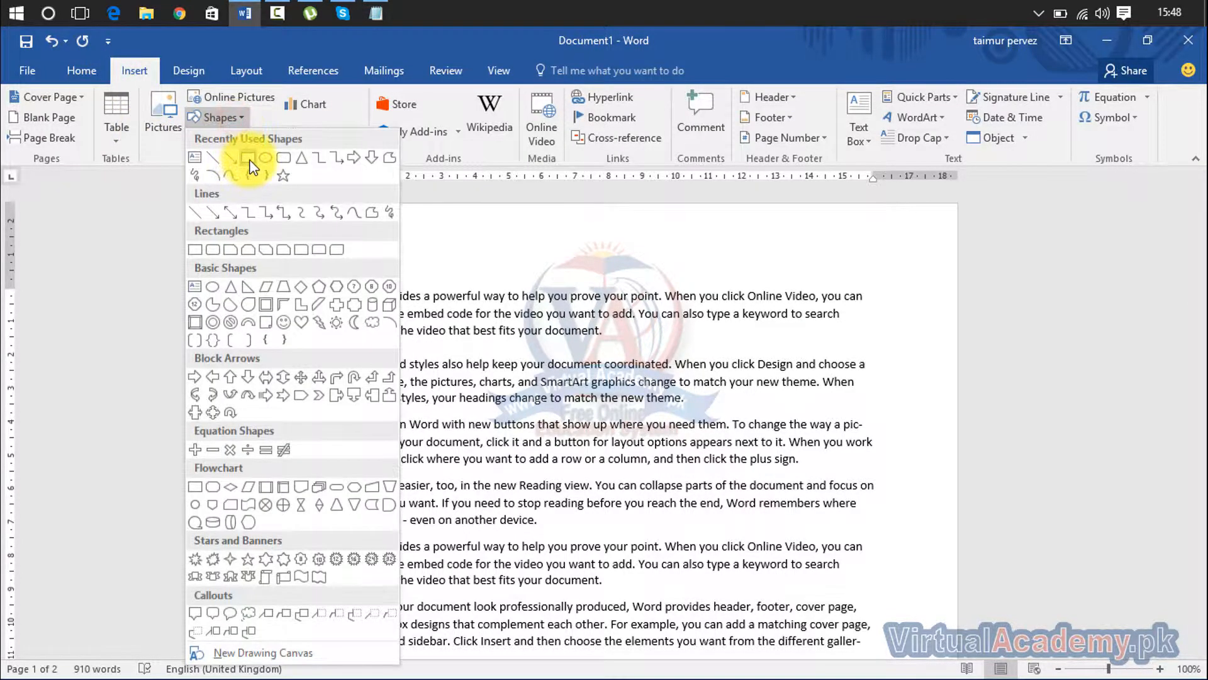
click(243, 154)
drag(388, 375, 726, 579)
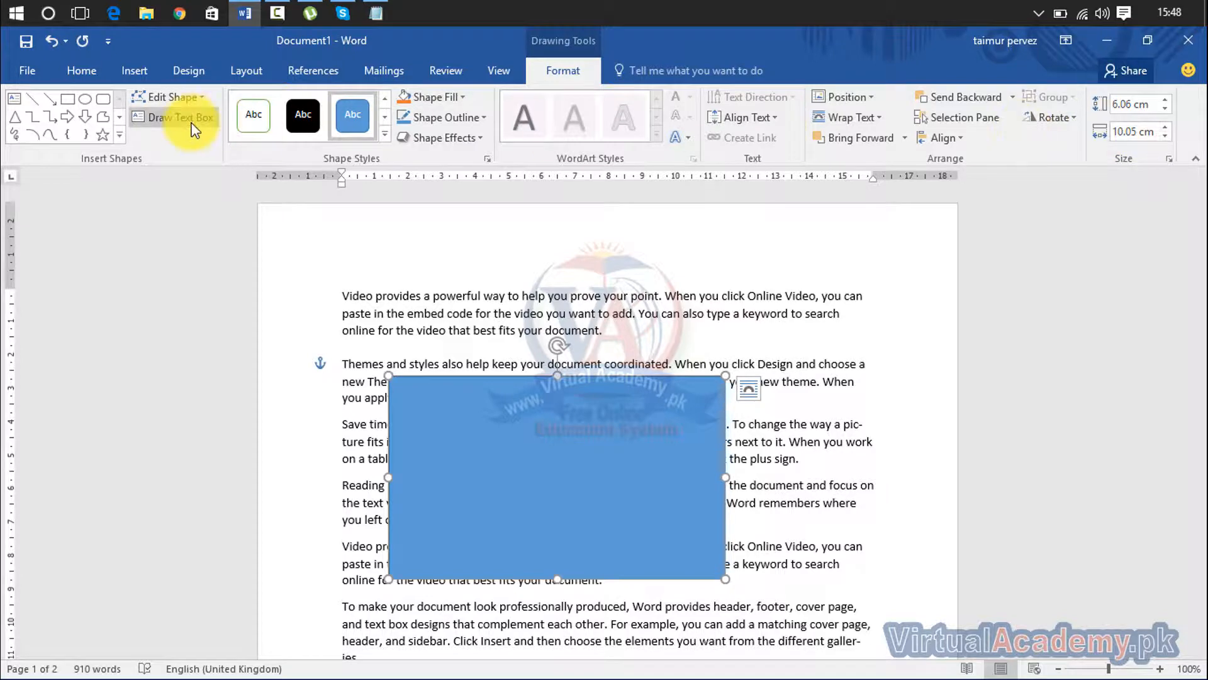
Position the rectangle at the bottom centre of the page with text wrapping.
click(256, 75)
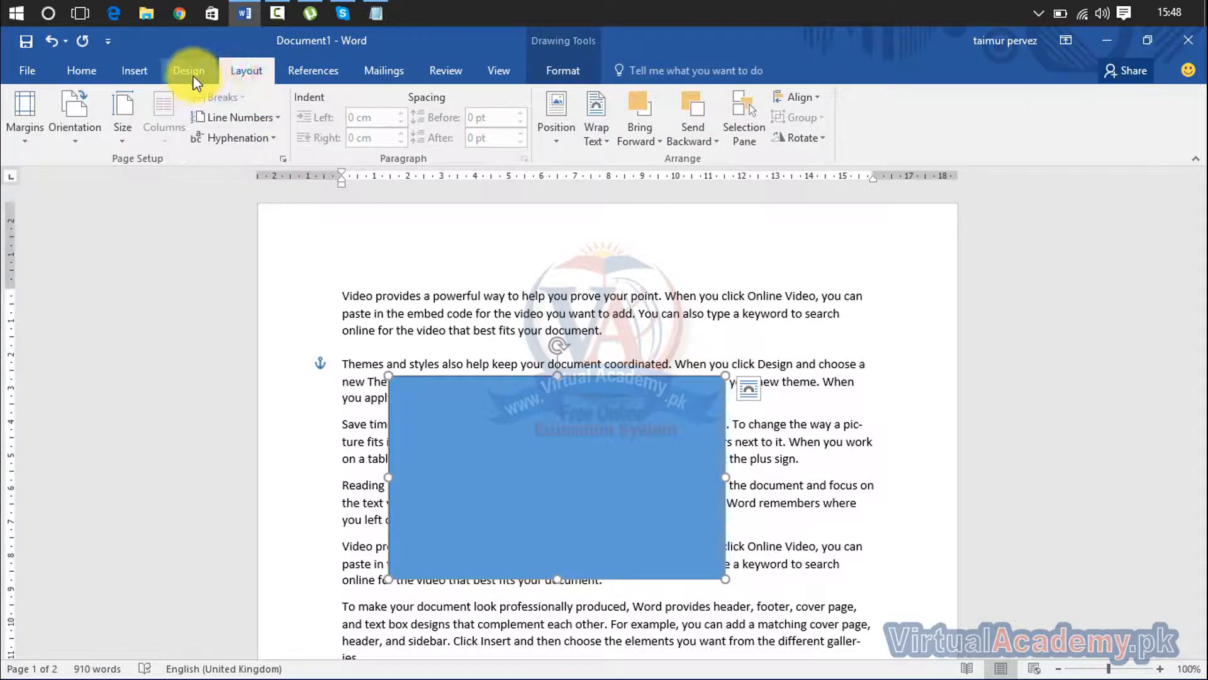
click(558, 139)
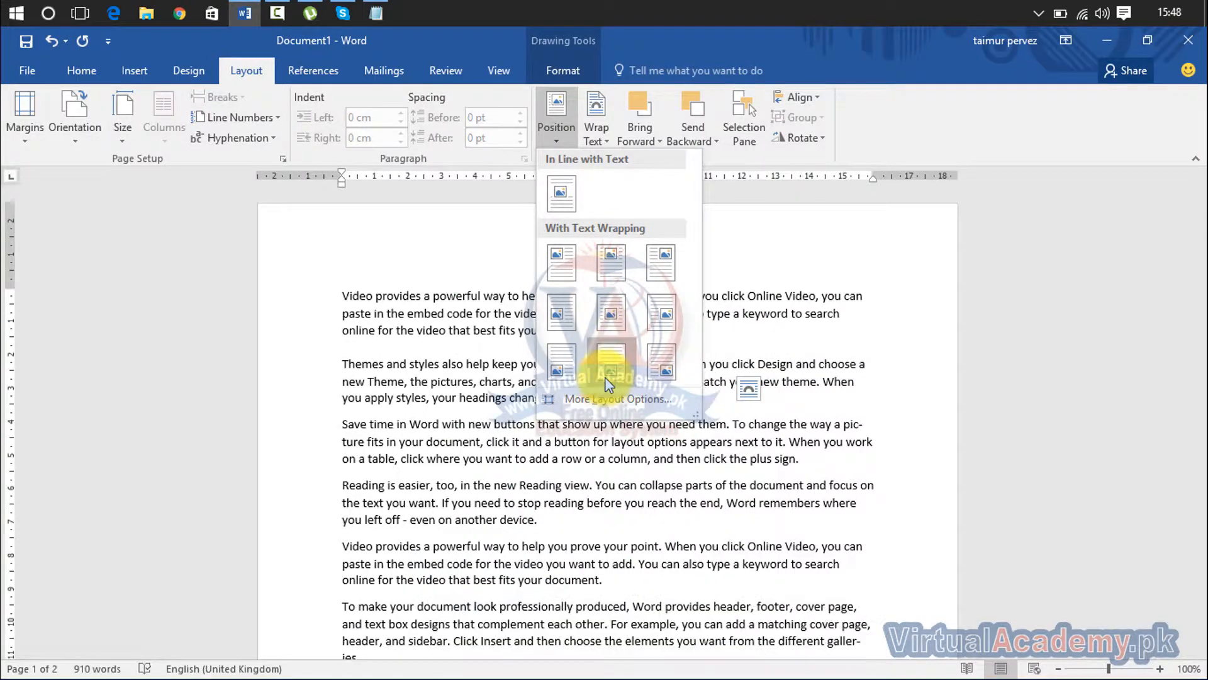
click(609, 371)
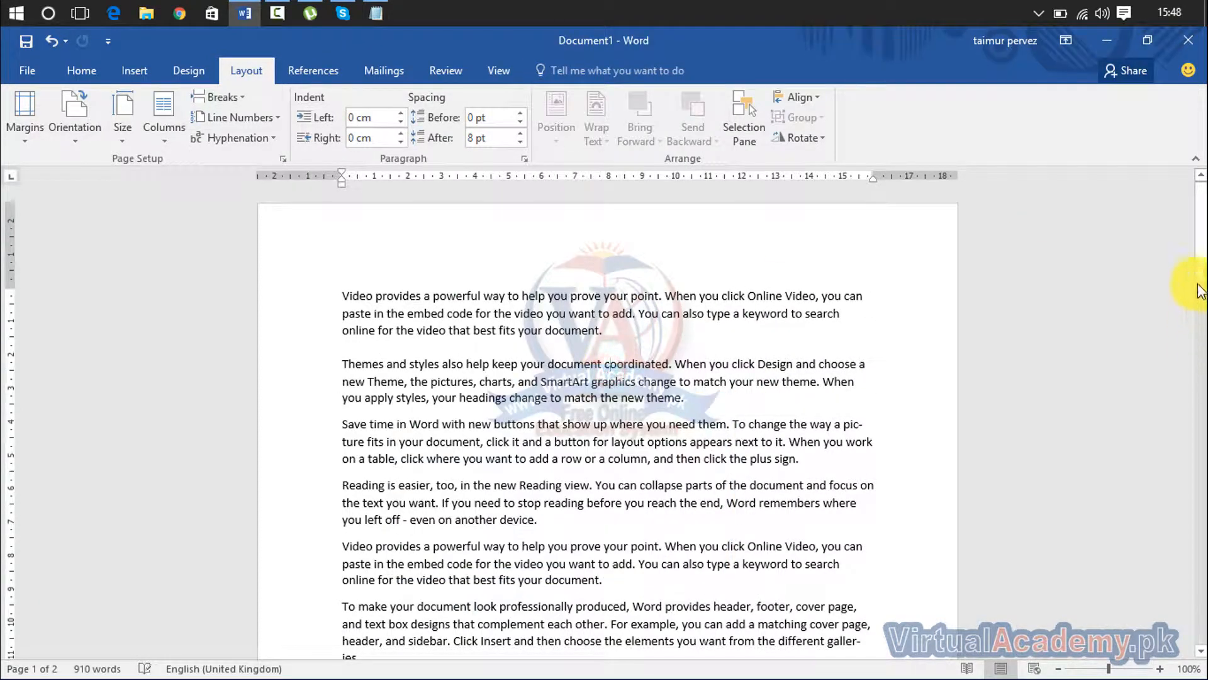
drag(1202, 256, 1202, 385)
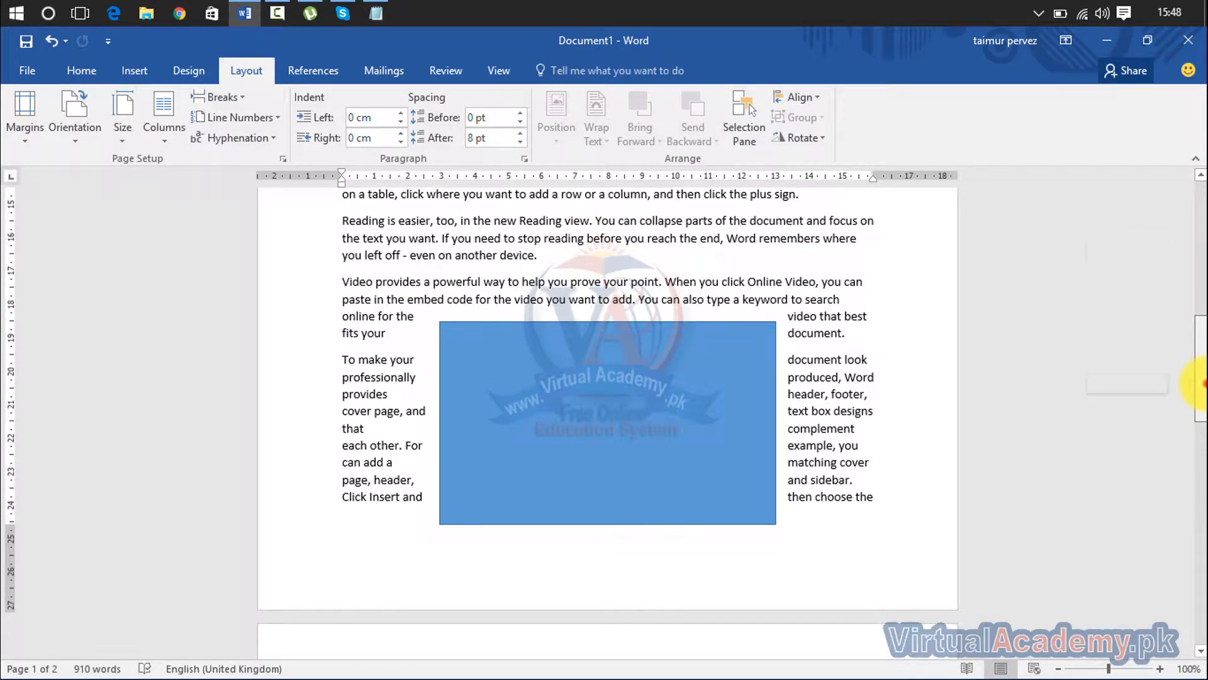
Position the rectangle at the top centre of the page with text wrapping.
click(579, 345)
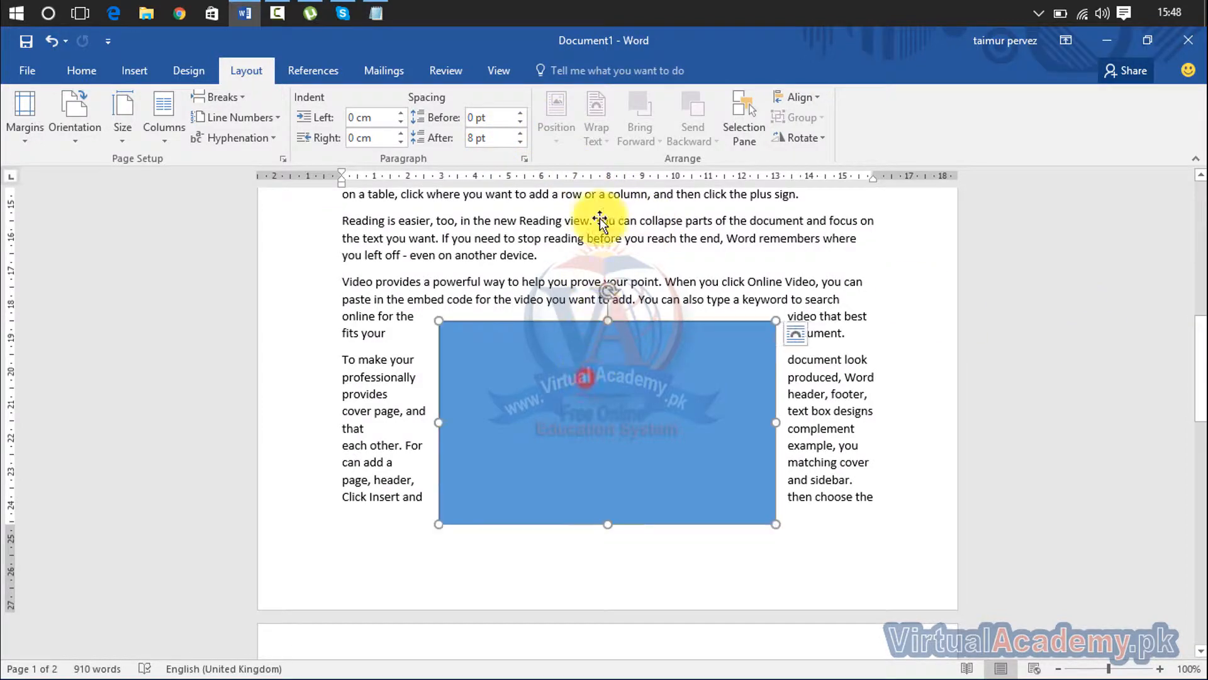
click(188, 71)
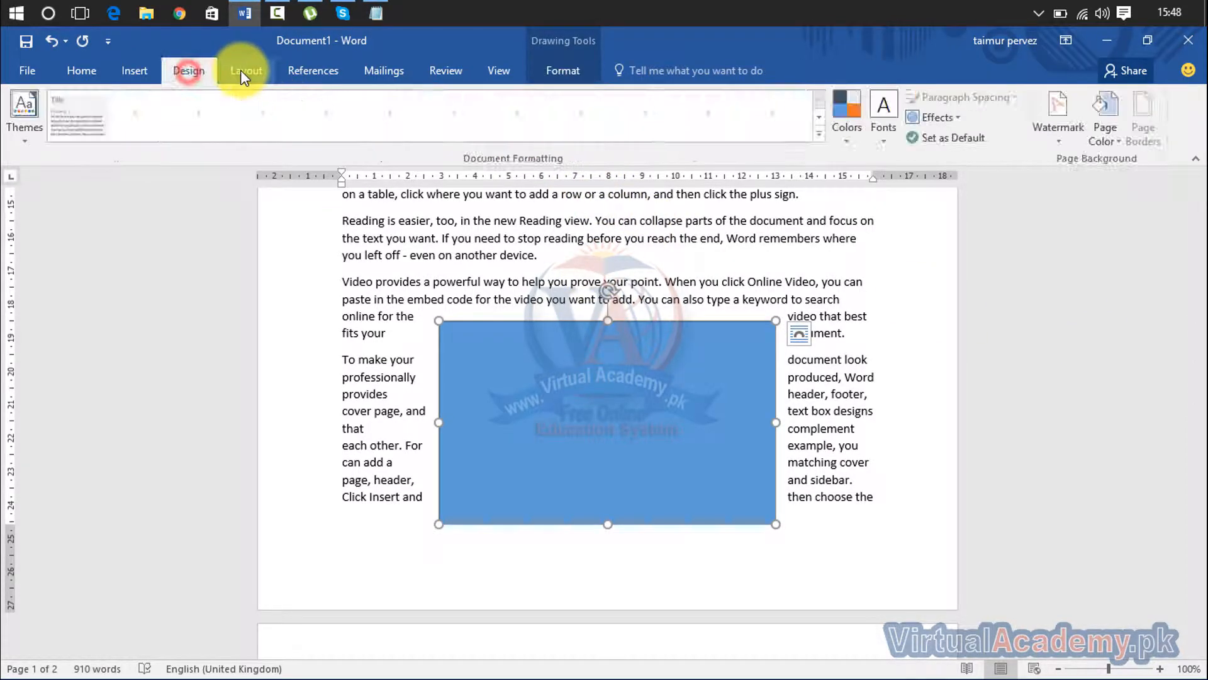
click(245, 69)
click(555, 137)
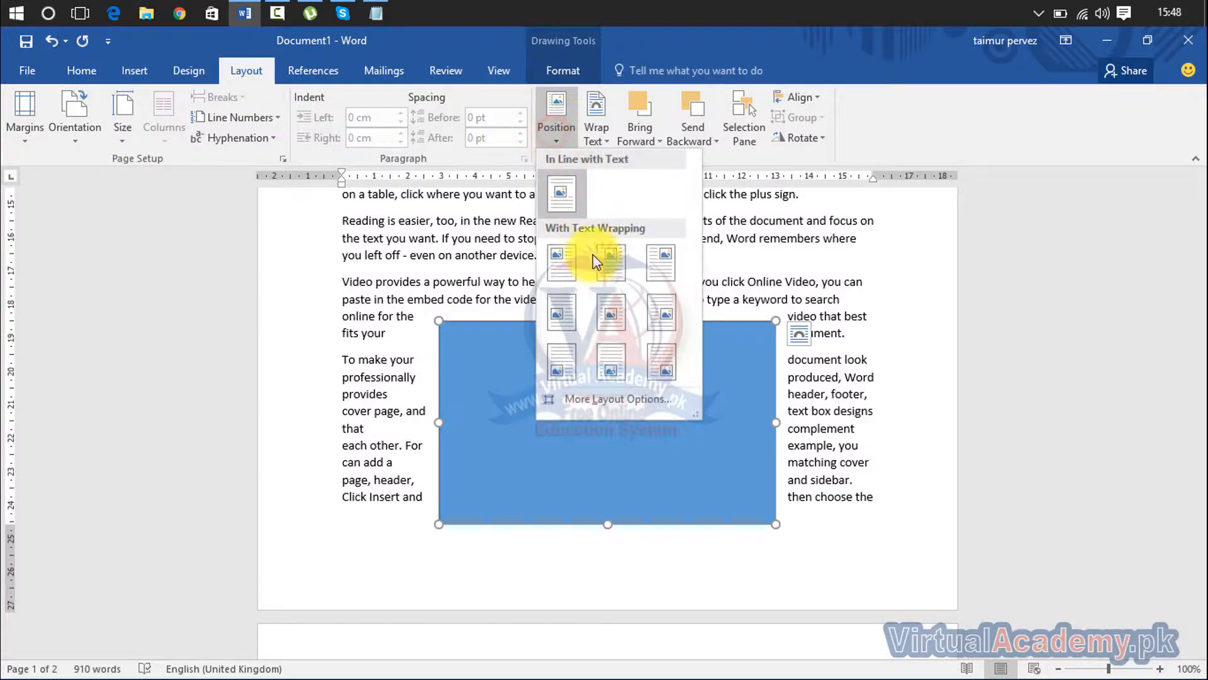
click(607, 266)
click(607, 267)
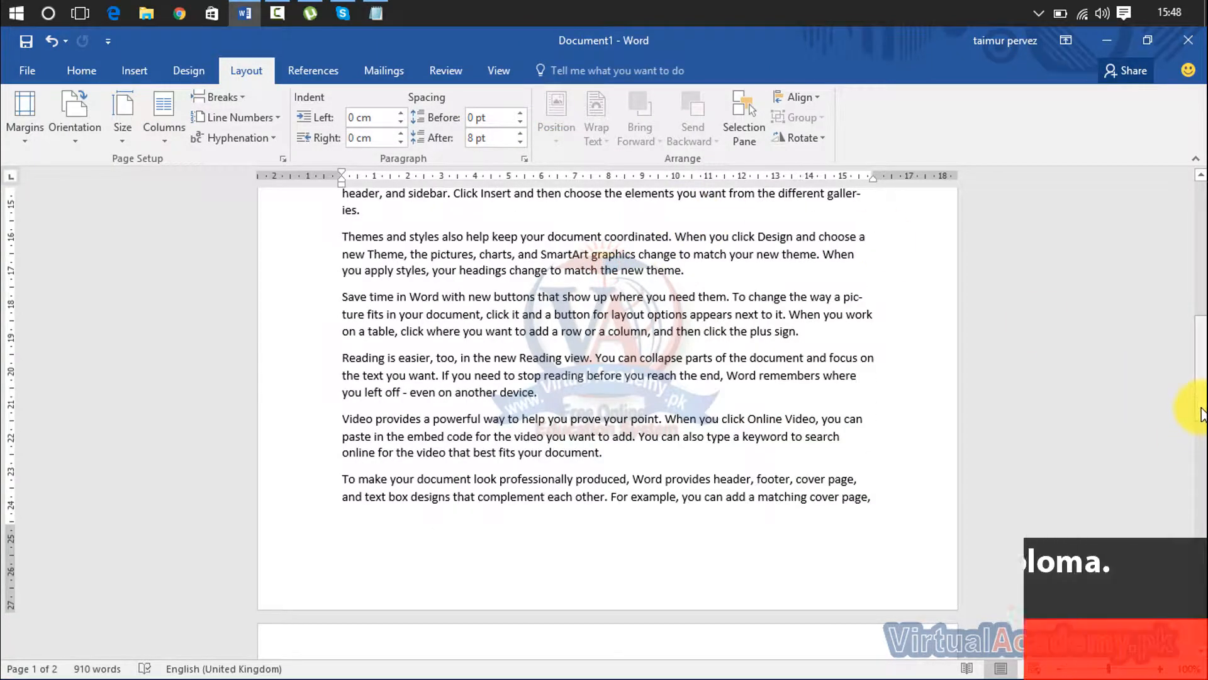
drag(1201, 405, 1200, 270)
Set the rectangle's text wrapping to Top and Bottom and move it down into the "Reading is easier" paragraph.
click(572, 333)
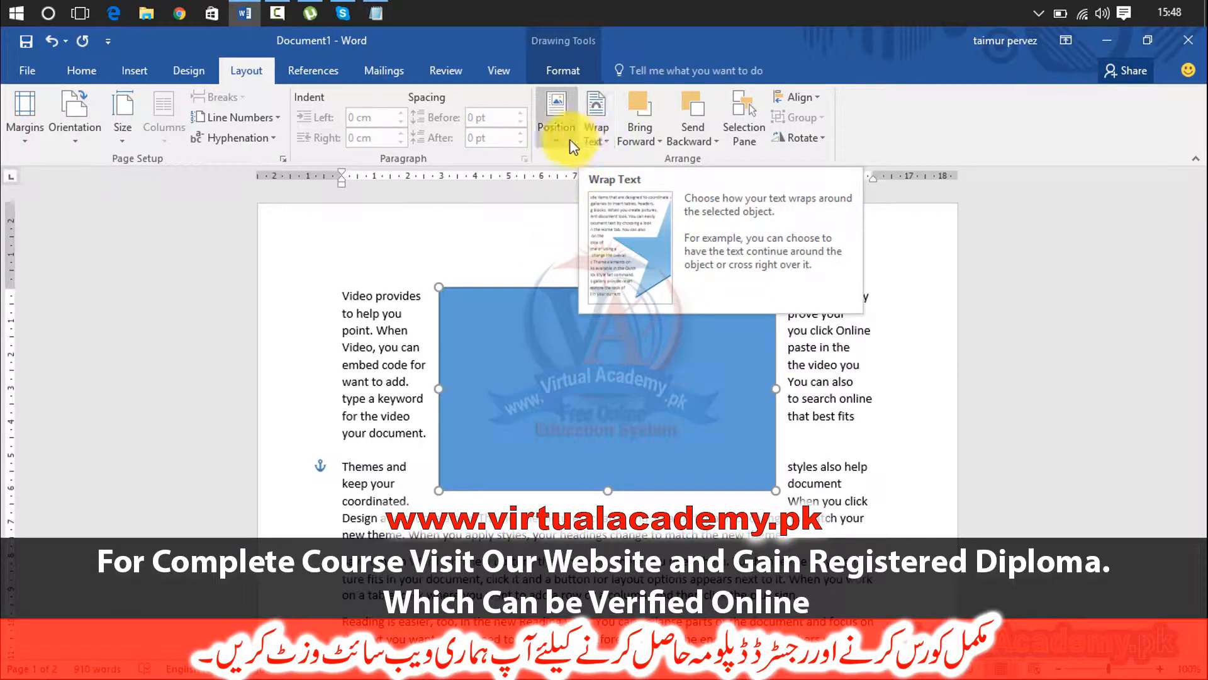
click(603, 139)
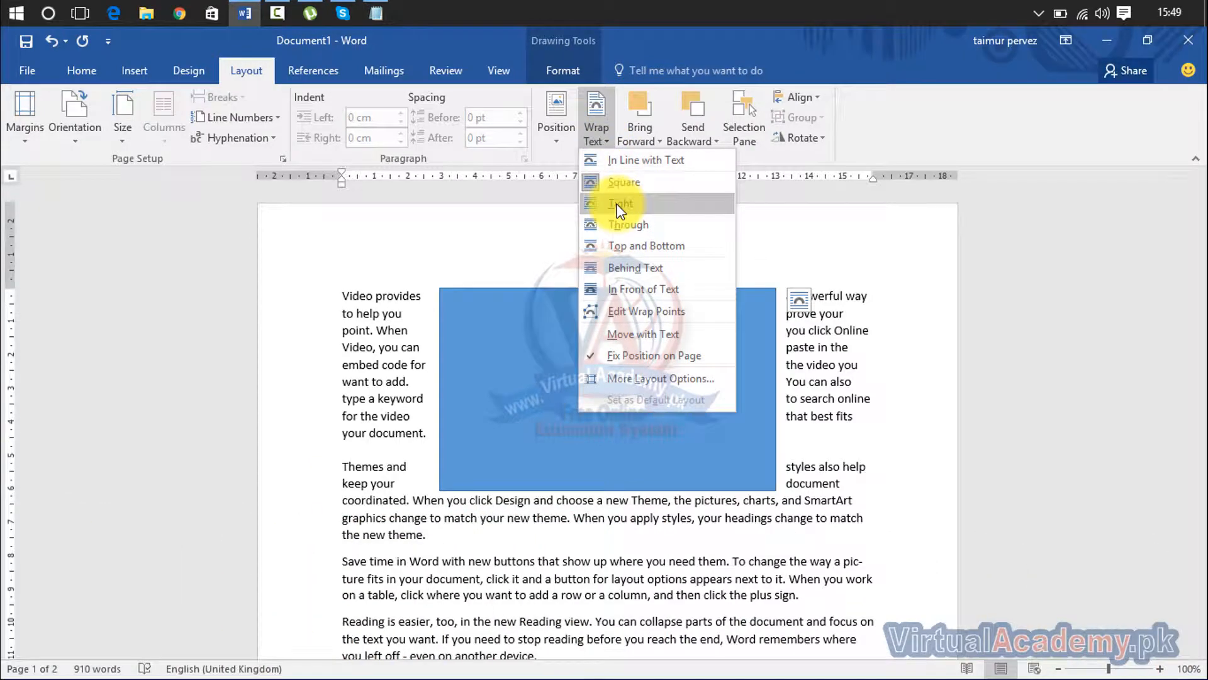
click(622, 246)
drag(598, 504, 623, 312)
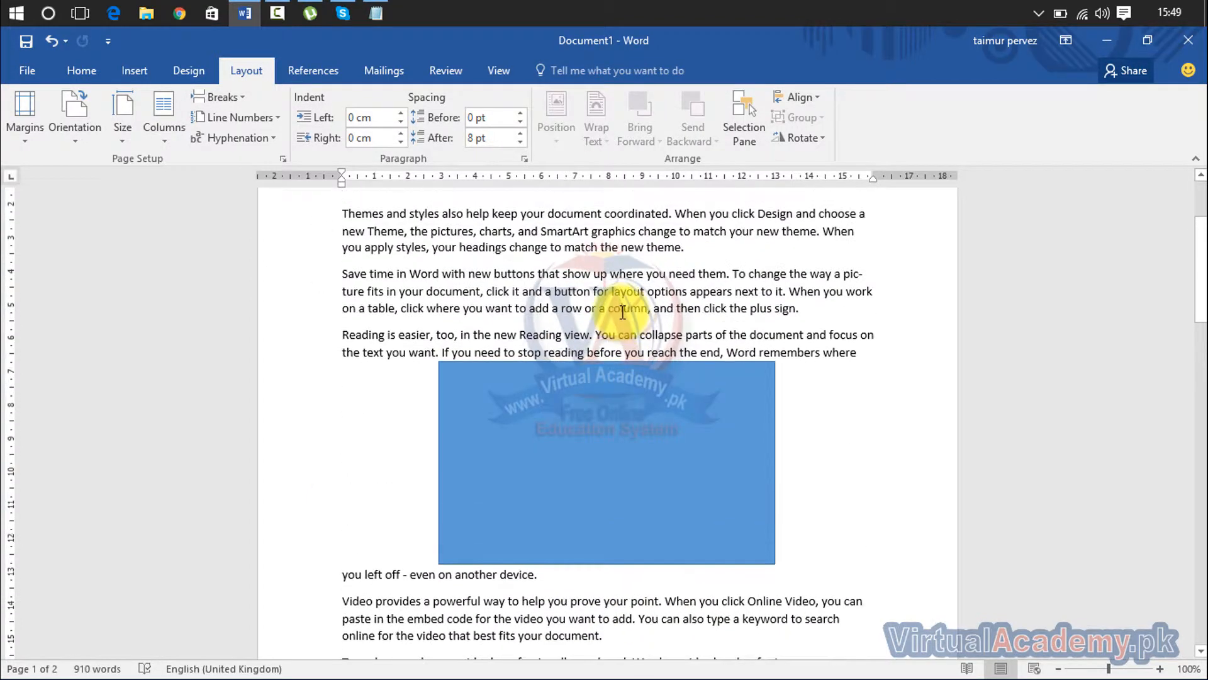
click(598, 396)
click(594, 139)
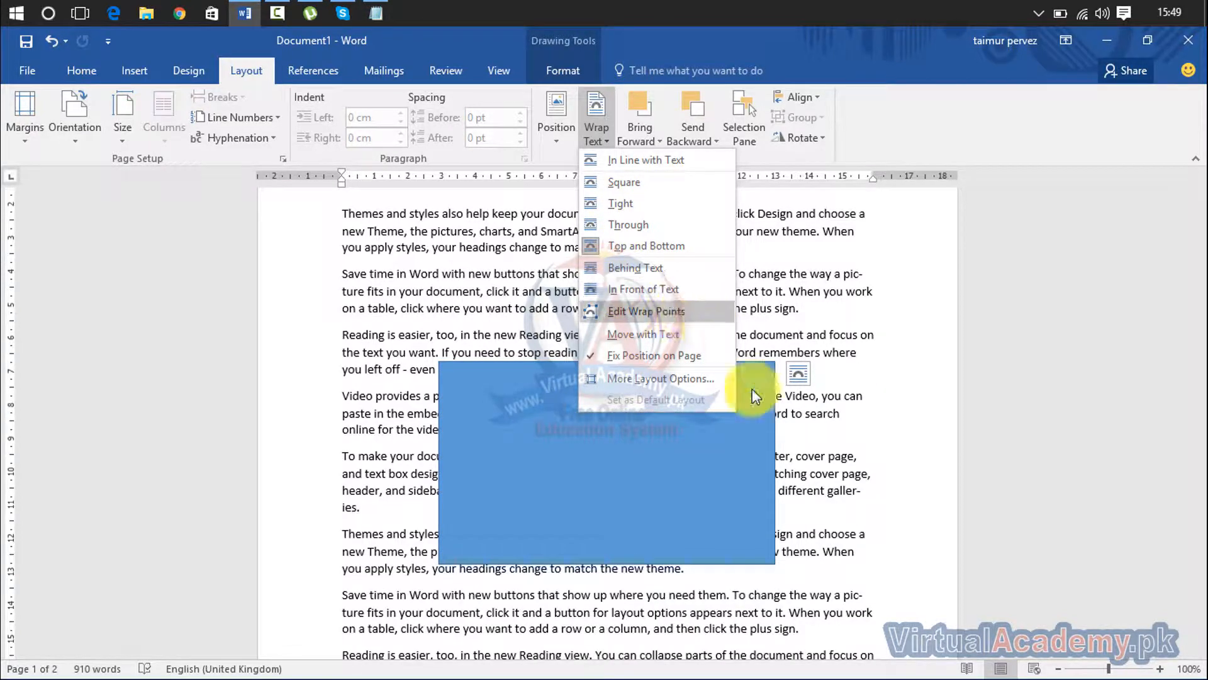
click(672, 491)
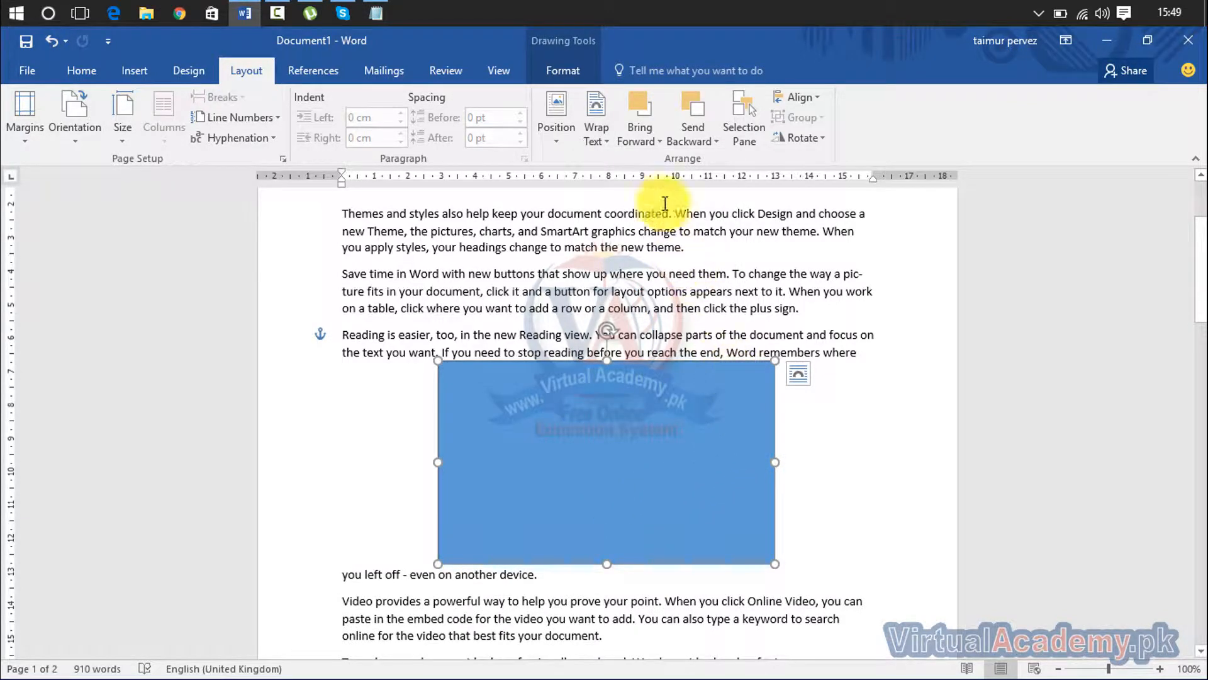
click(572, 545)
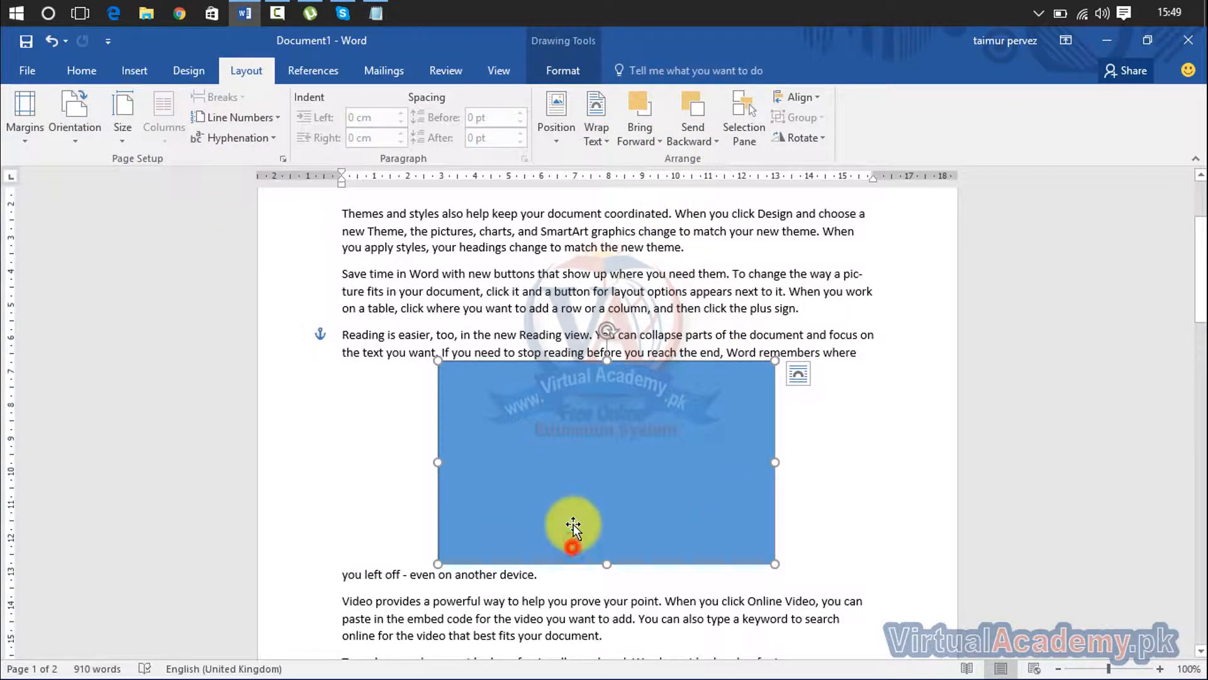
Draw a second rectangle about 6.35 cm high and 11.59 cm wide overlapping the blue one and give it the solid black style.
click(126, 72)
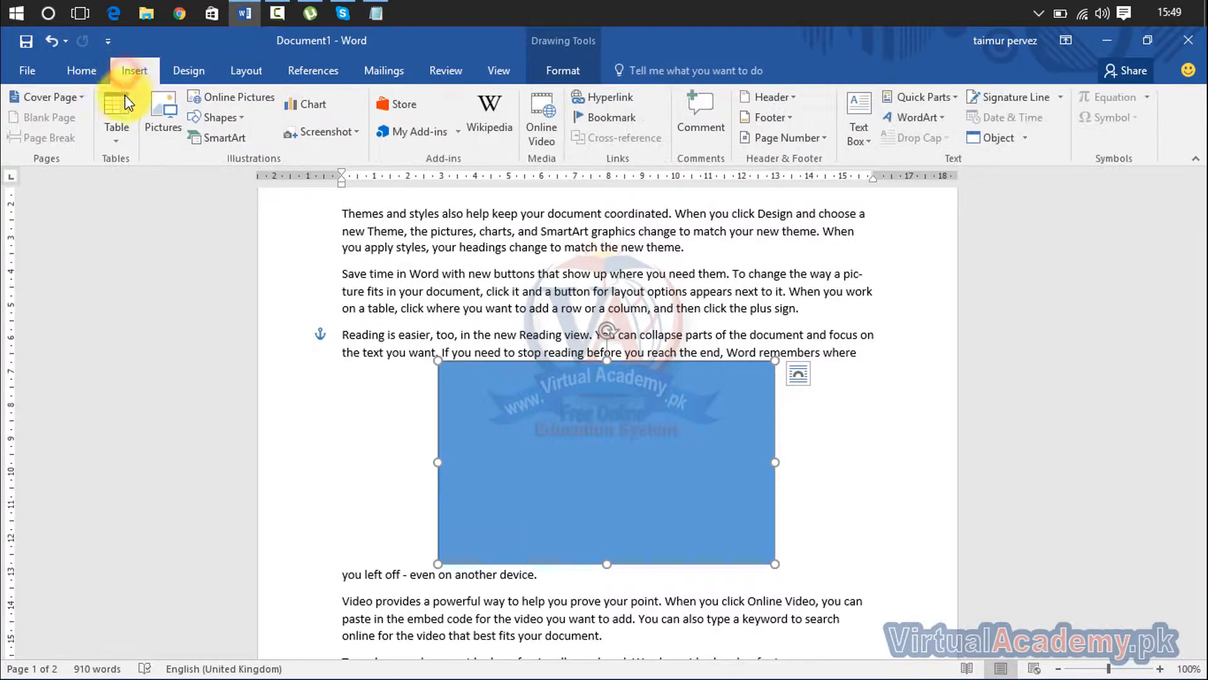
click(246, 118)
click(254, 161)
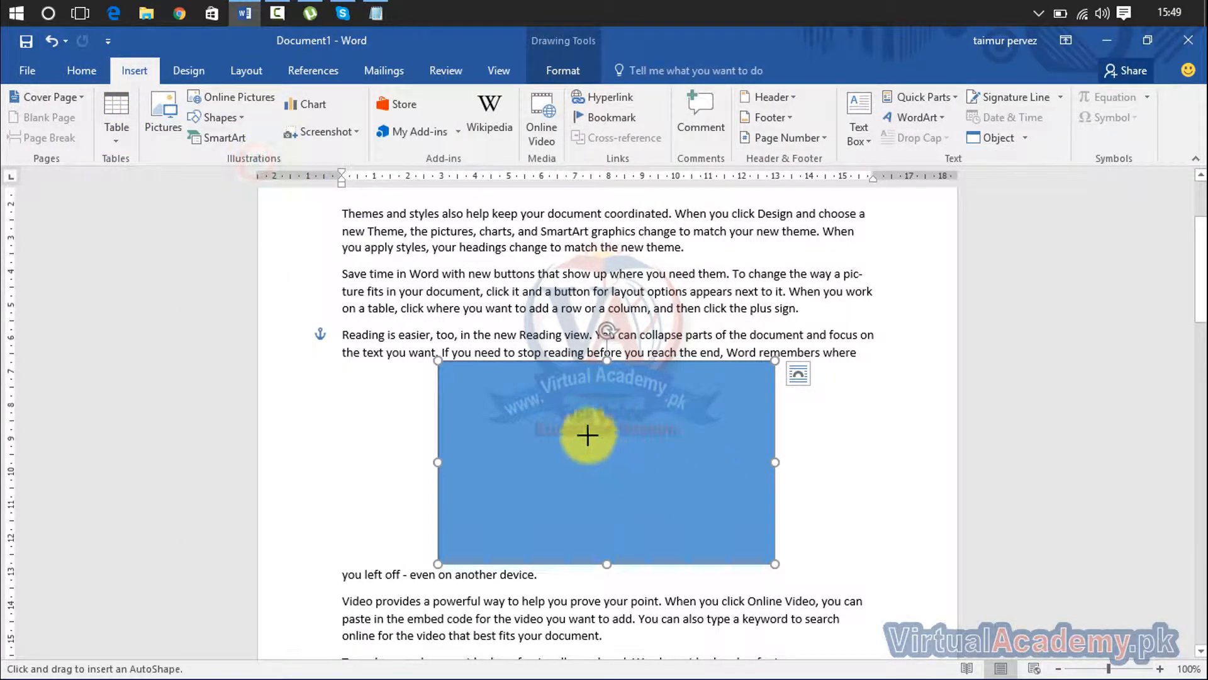
drag(536, 416, 923, 628)
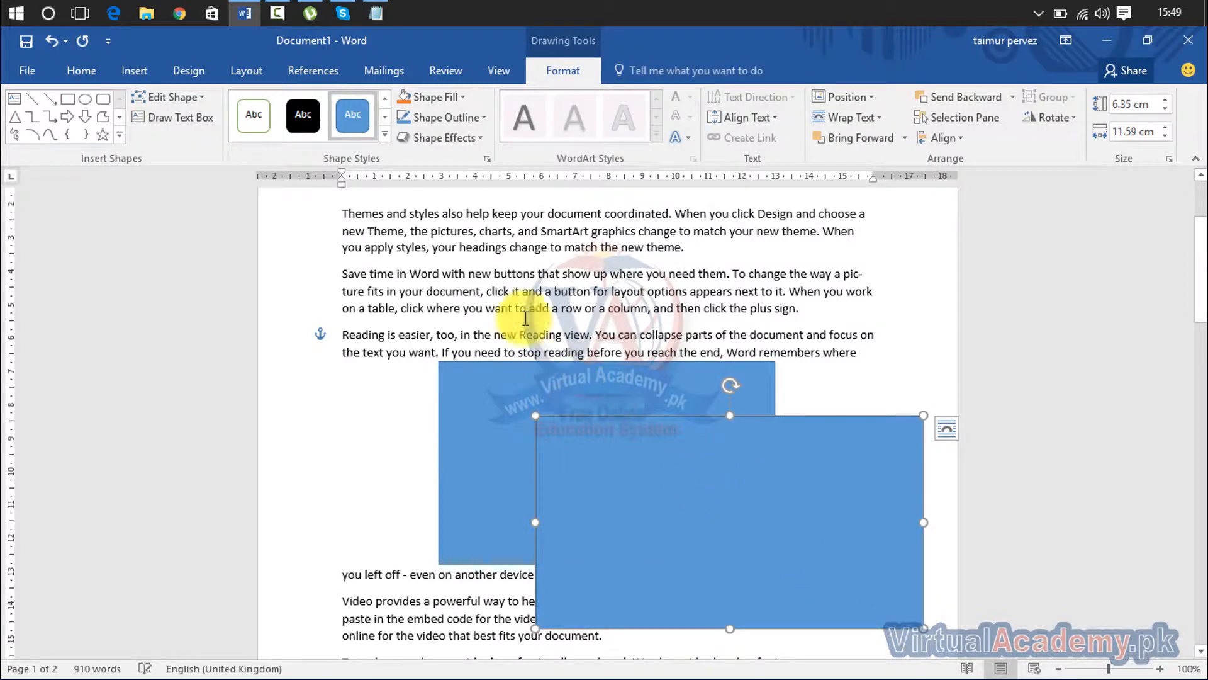
click(305, 118)
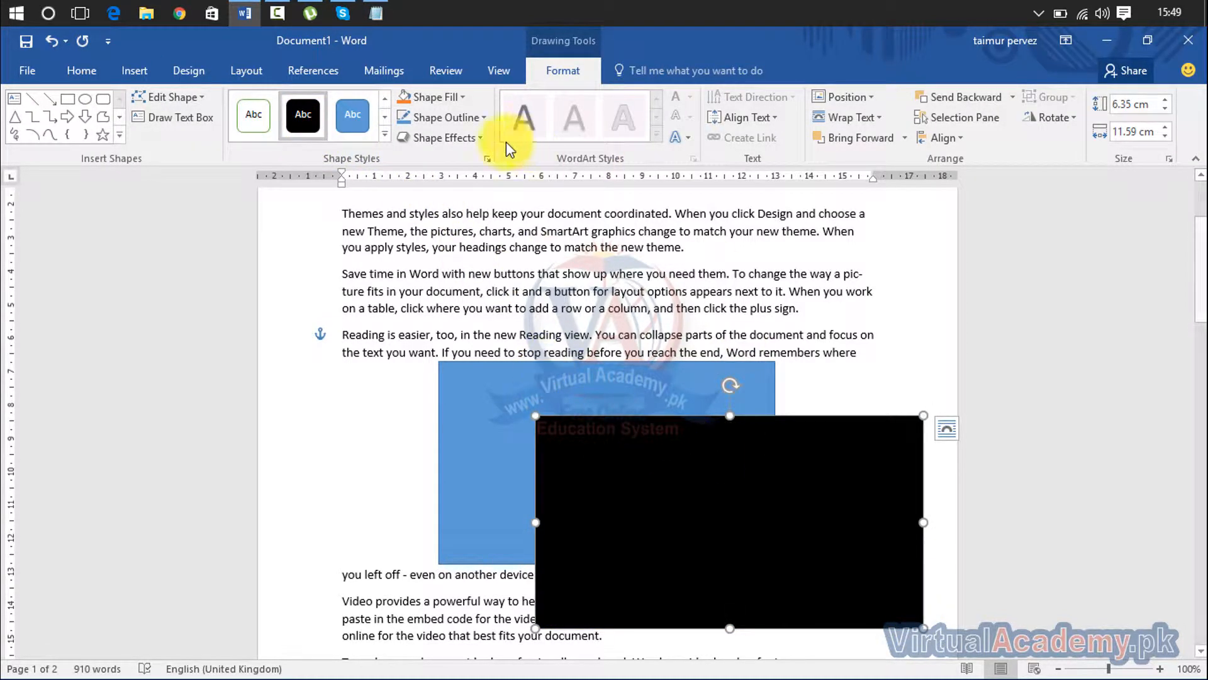
Send the black rectangle one level backward behind the blue one and bring it forward again.
click(200, 70)
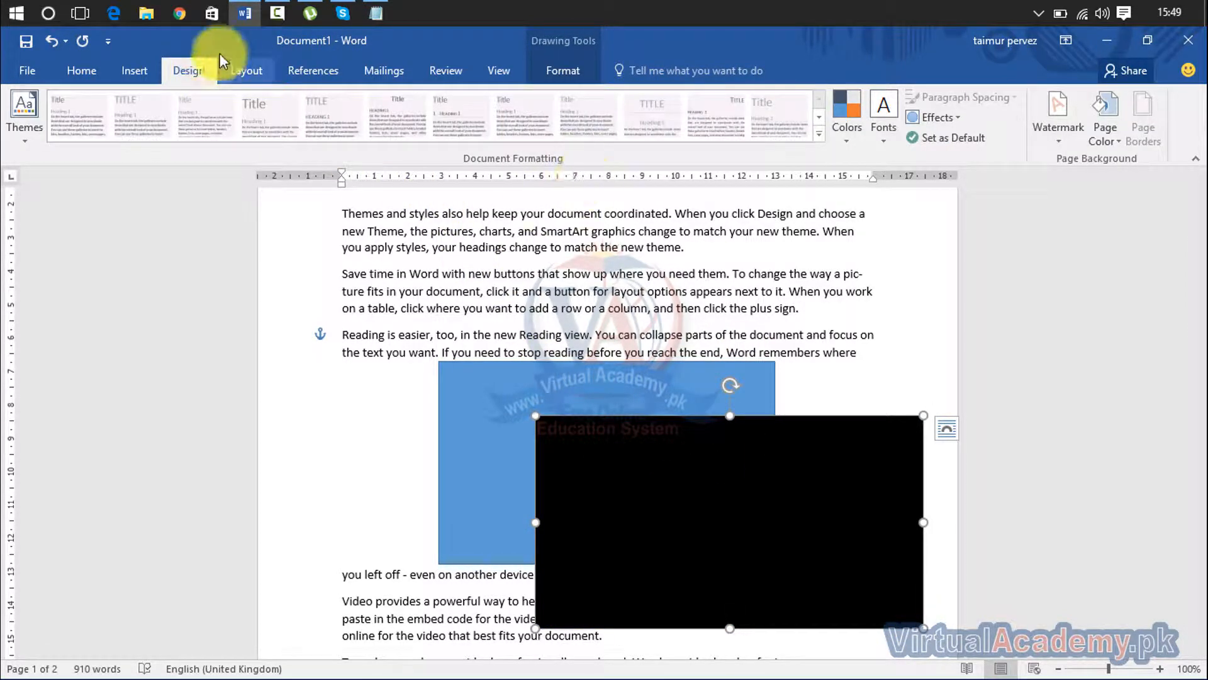
click(241, 70)
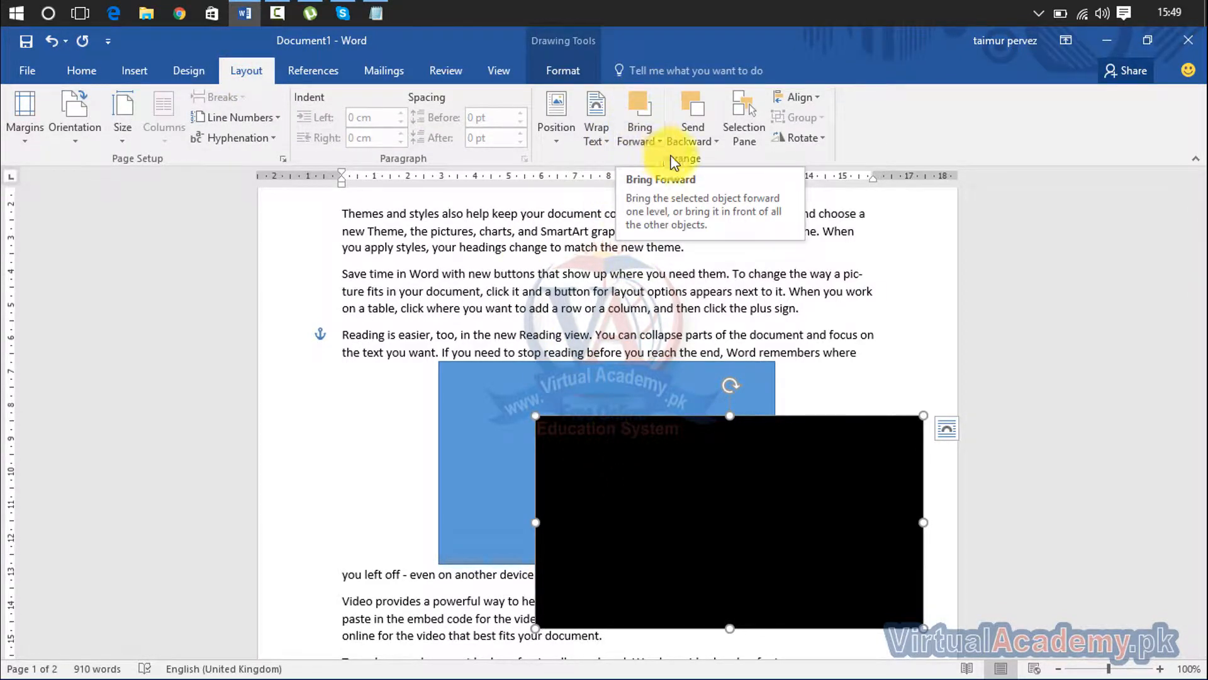
click(702, 109)
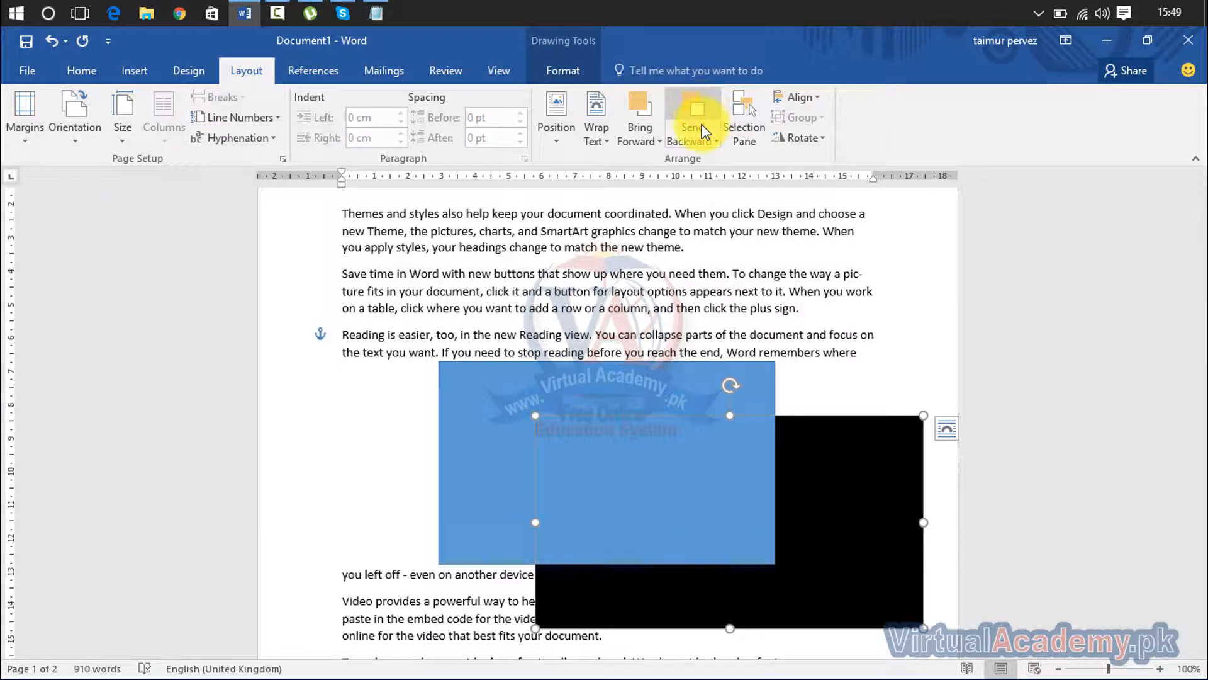
click(633, 113)
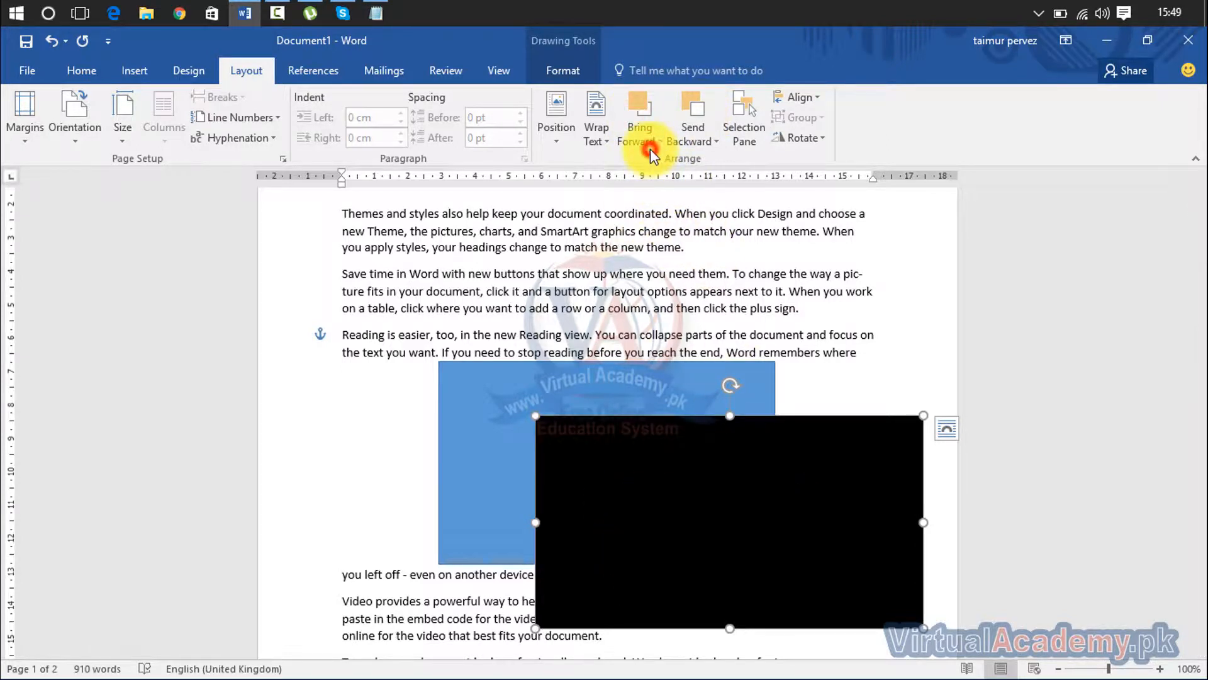
click(649, 142)
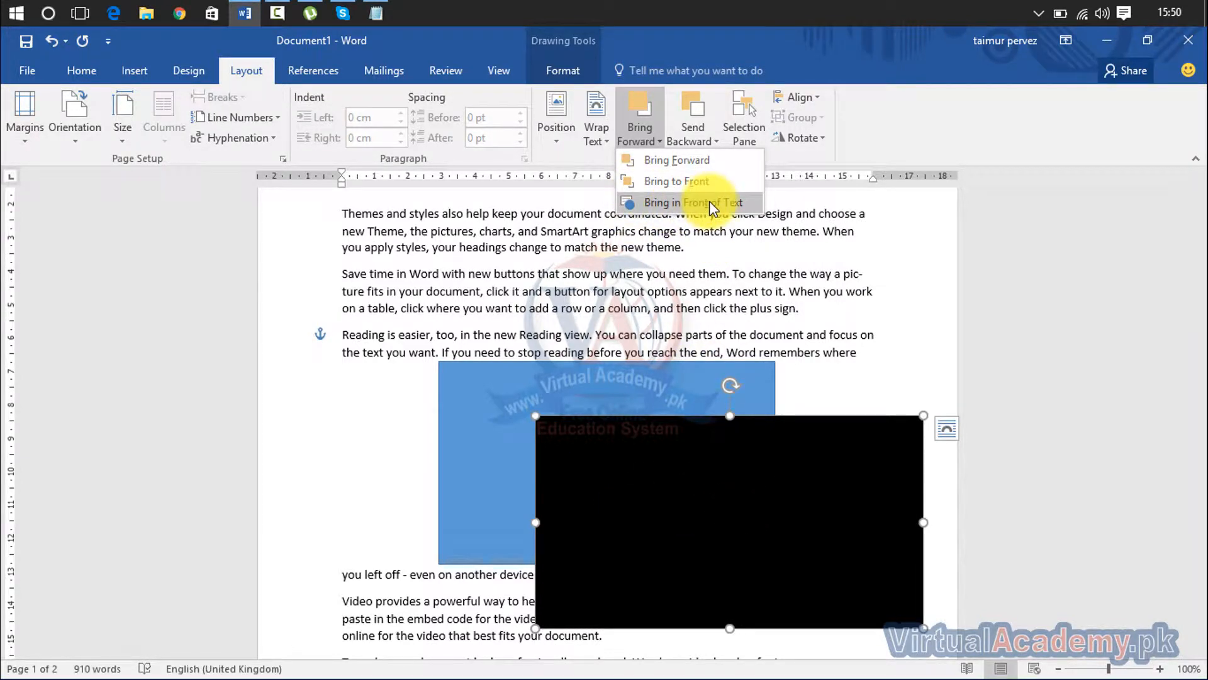
click(715, 497)
Move the black rectangle down over the paragraphs below the blue one and set its text wrapping to Behind Text.
drag(711, 491, 596, 572)
scroll(592, 503, down, 6)
mouse_move(626, 364)
mouse_down()
mouse_move(601, 421)
mouse_move(577, 427)
mouse_up()
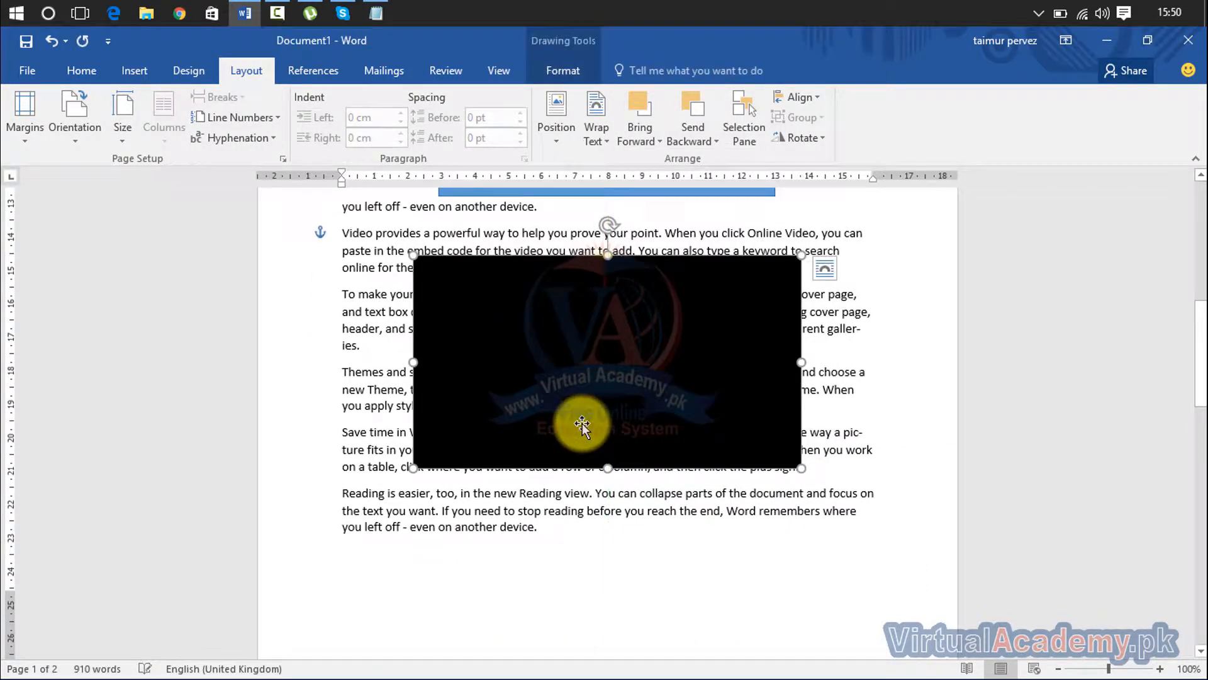
click(601, 143)
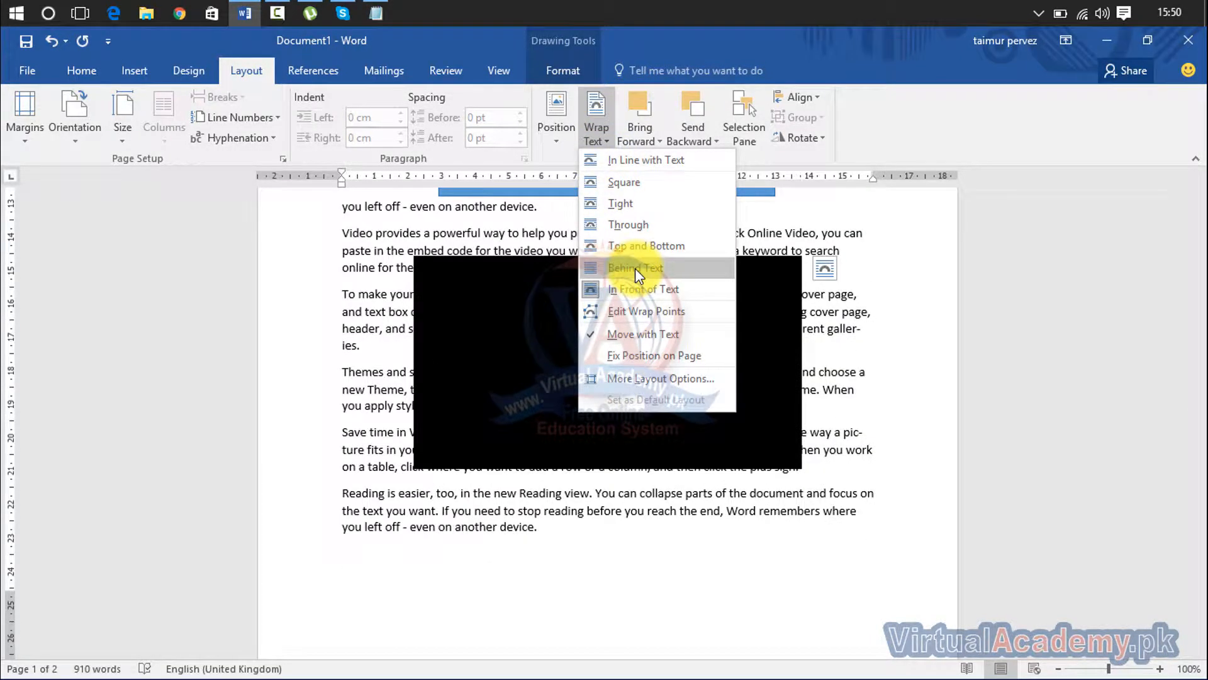
click(636, 268)
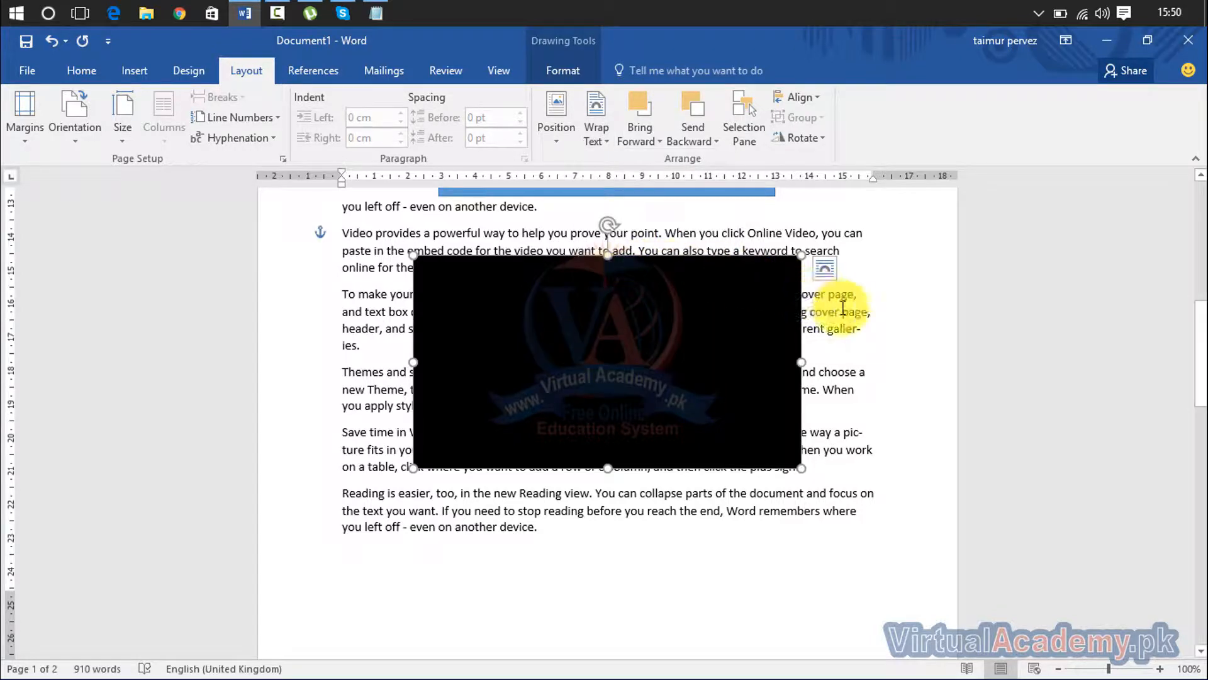
Move the blue rectangle up into the "Themes and styles" paragraph near the start of the page.
scroll(782, 319, up, 5)
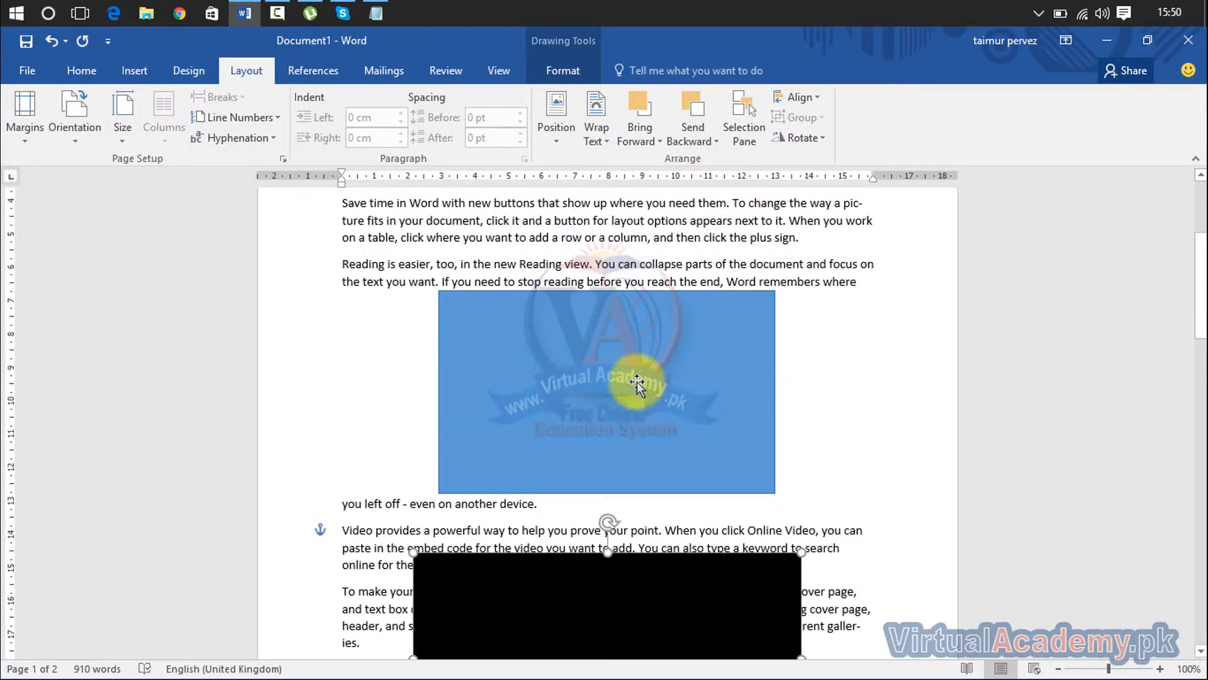
click(582, 423)
scroll(590, 413, up, 2)
scroll(591, 413, up, 1)
drag(590, 452, 589, 323)
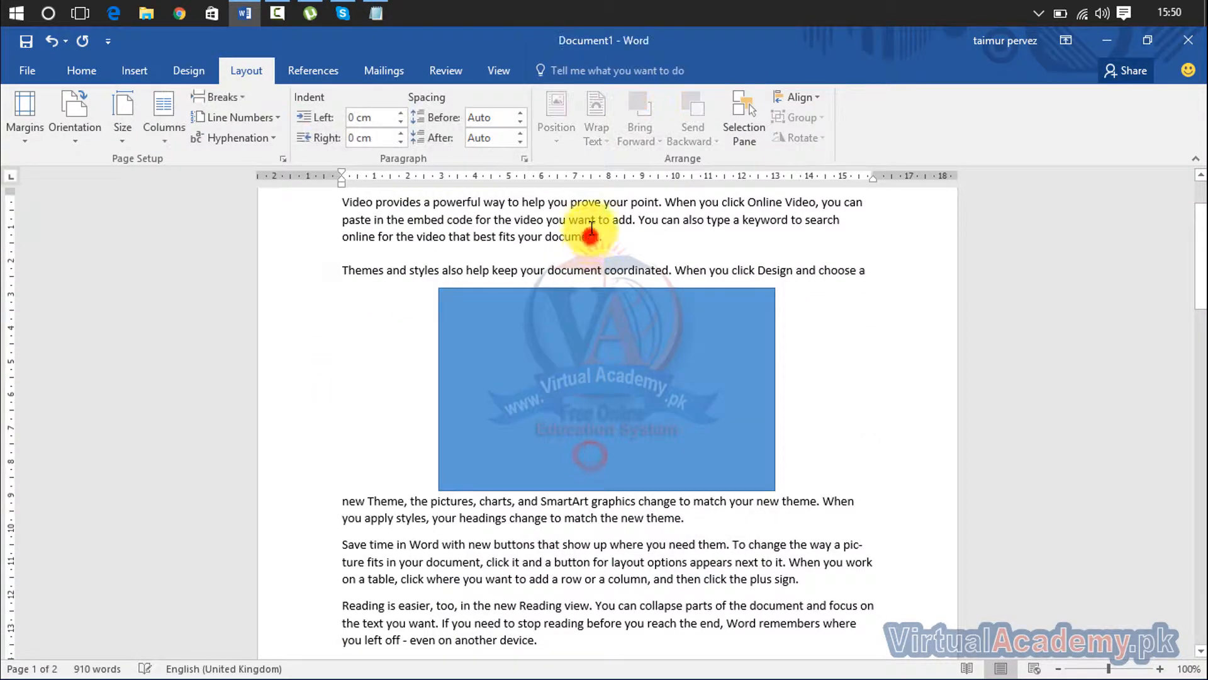
drag(591, 237, 575, 327)
Set the blue rectangle's text wrapping to Behind Text and bring it back in front of the text.
click(576, 375)
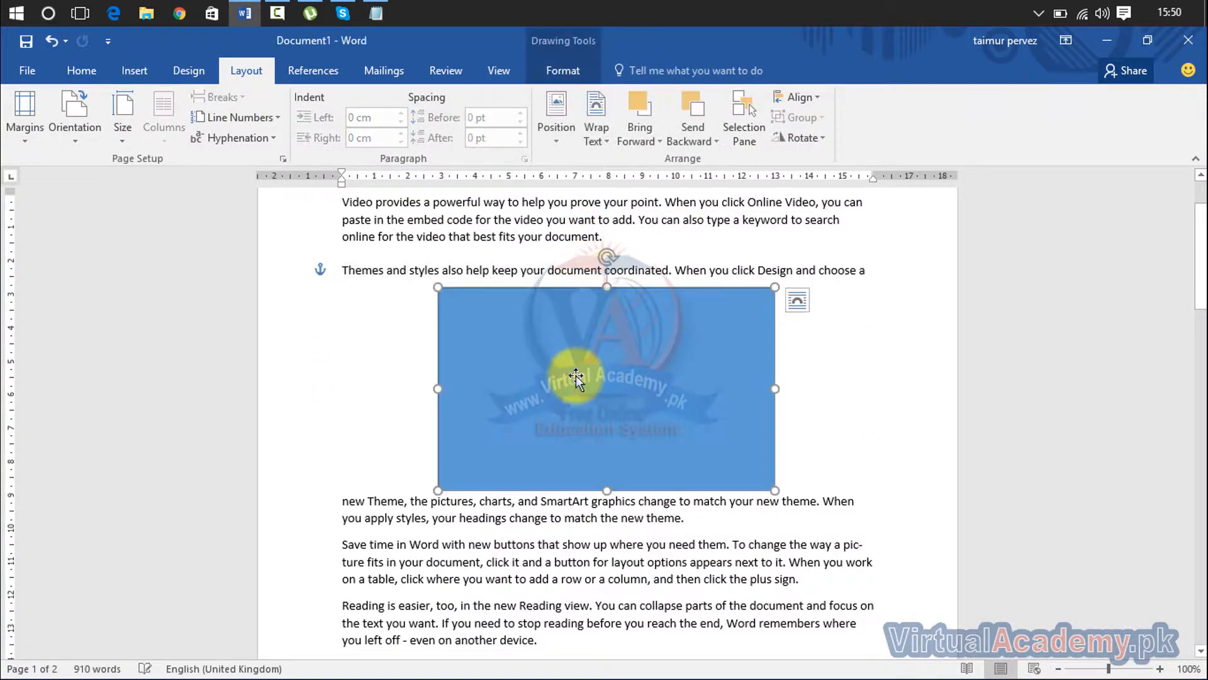
click(583, 131)
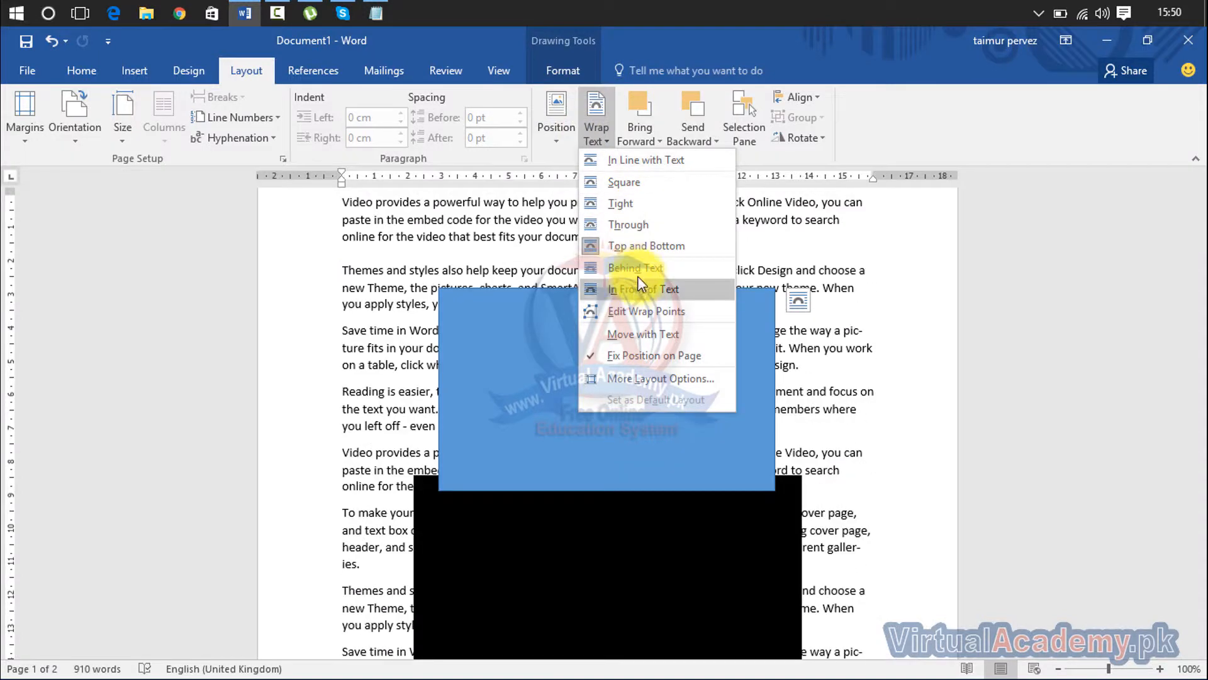
click(640, 270)
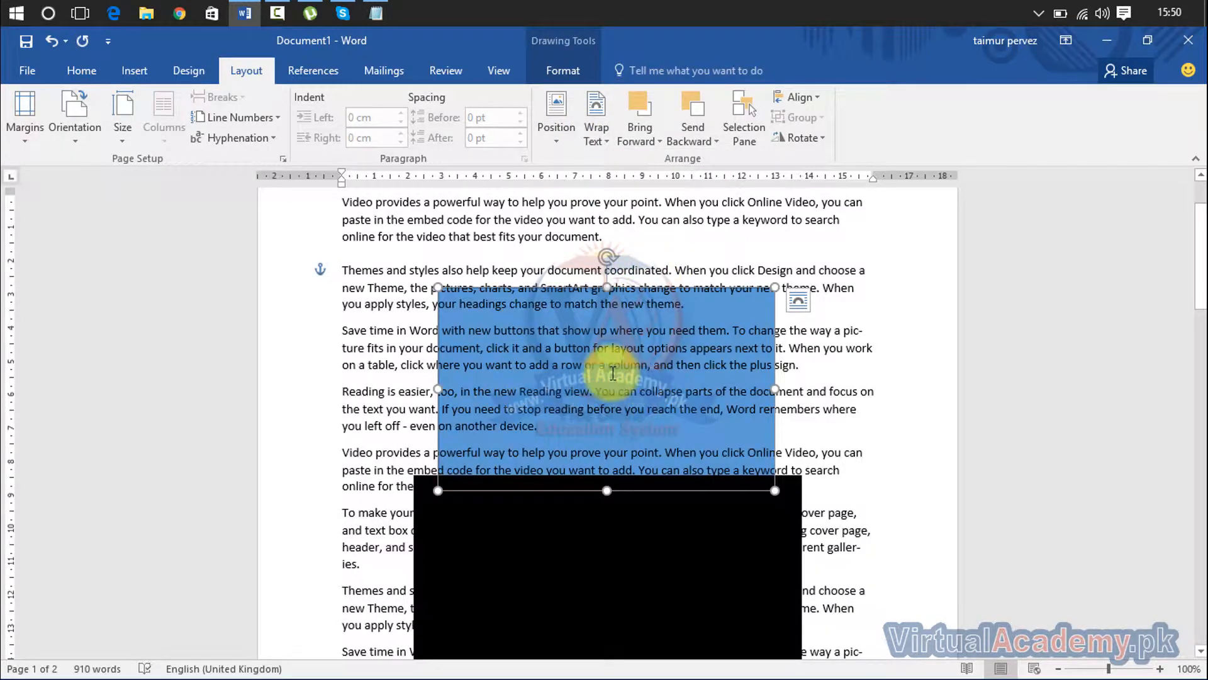
click(643, 133)
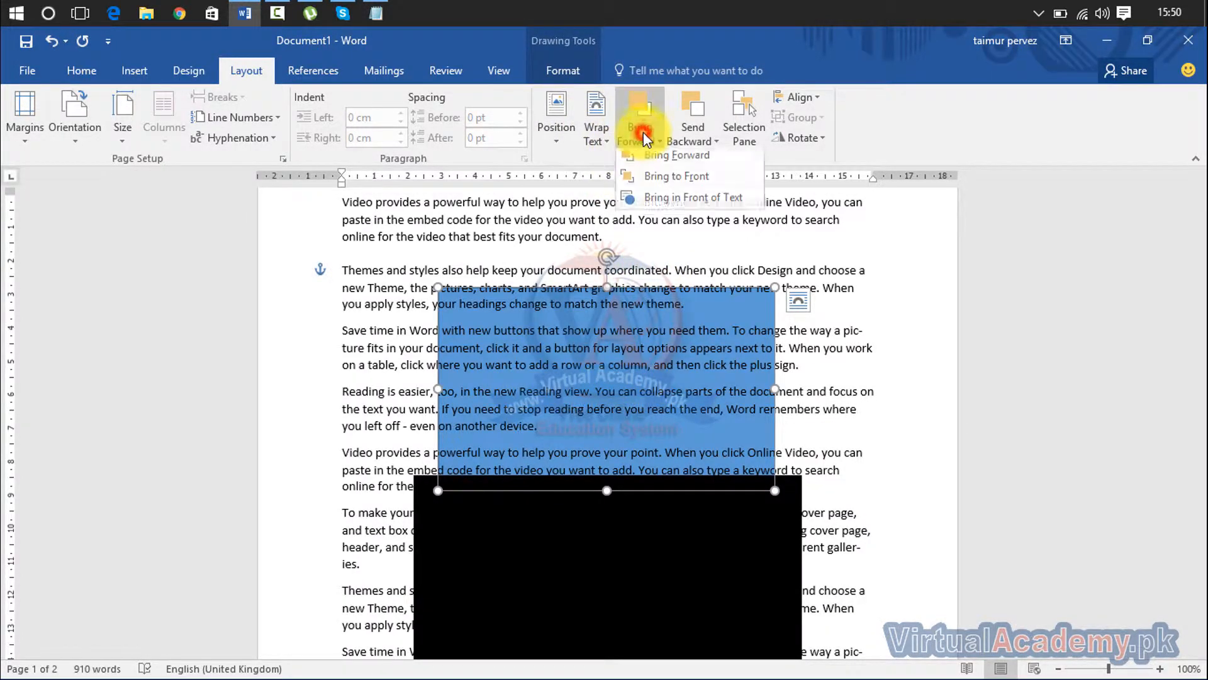
click(648, 204)
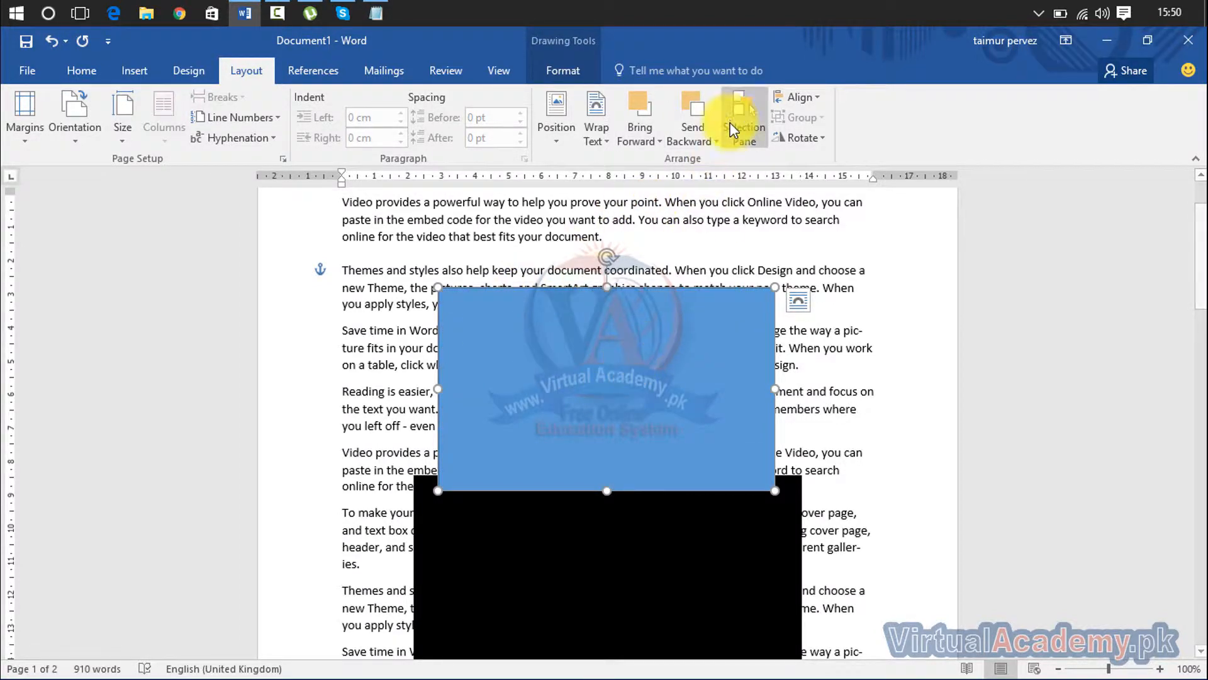
Send the blue rectangle one level backward and to the back of the stacking order.
click(707, 130)
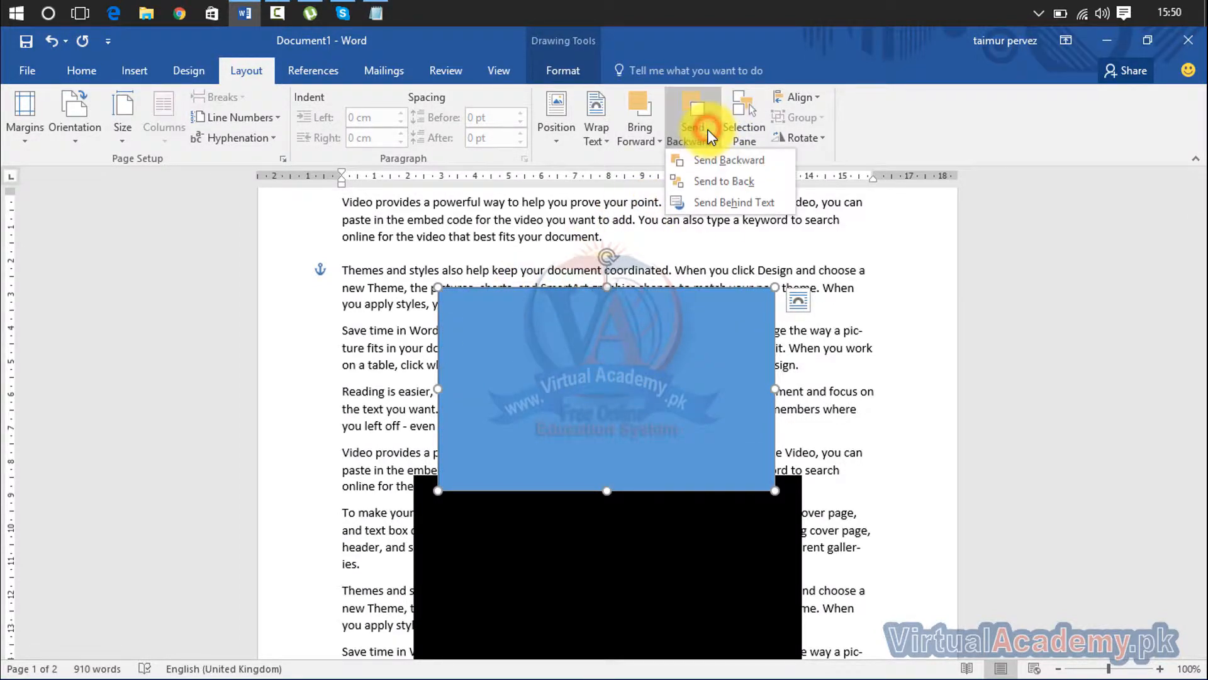
click(729, 161)
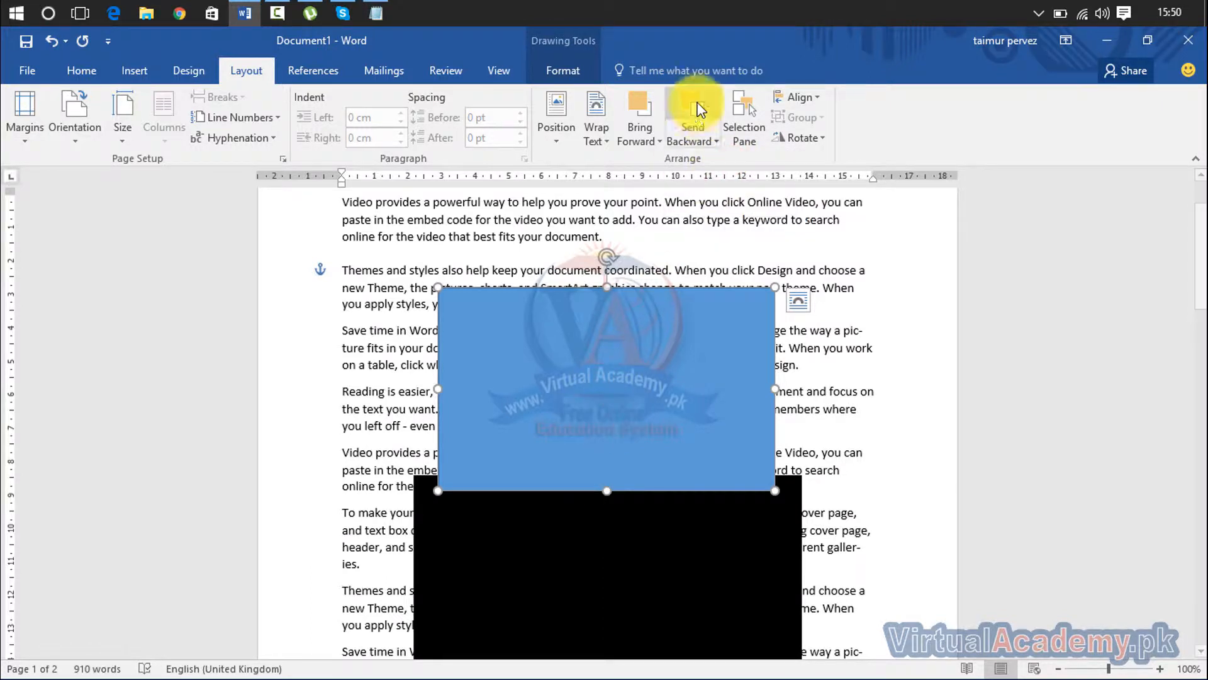
click(698, 146)
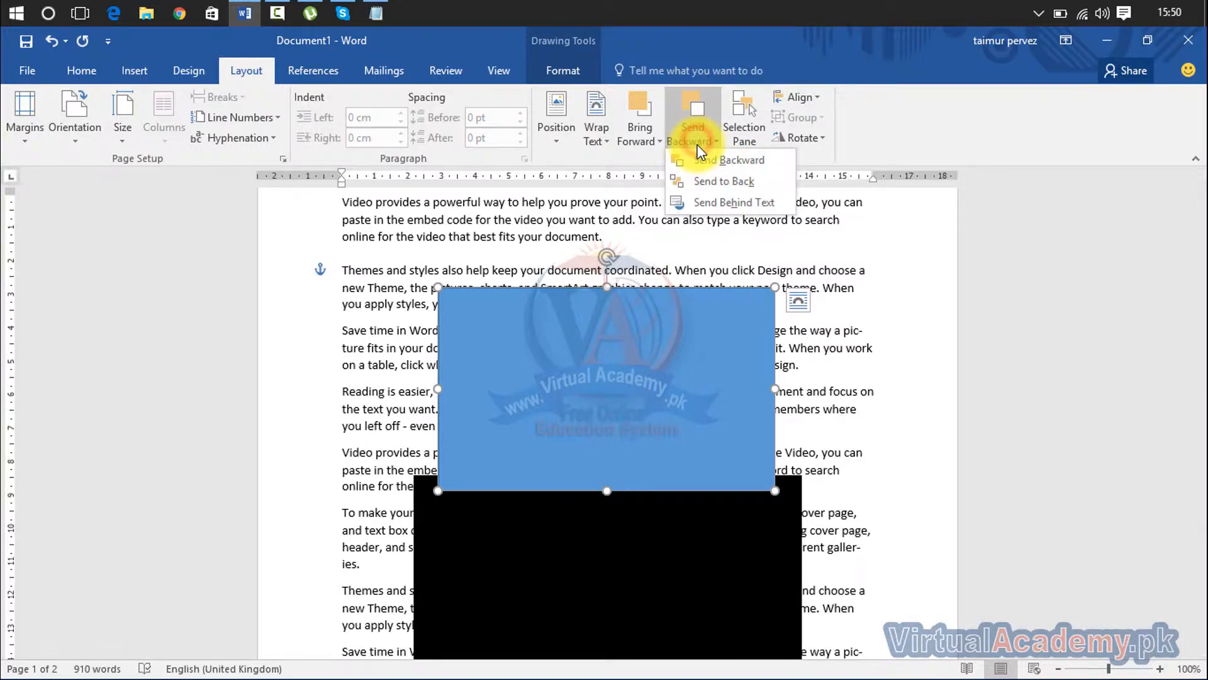
click(700, 184)
Select the black rectangle and bring it in front of the text.
click(541, 555)
drag(551, 504, 547, 452)
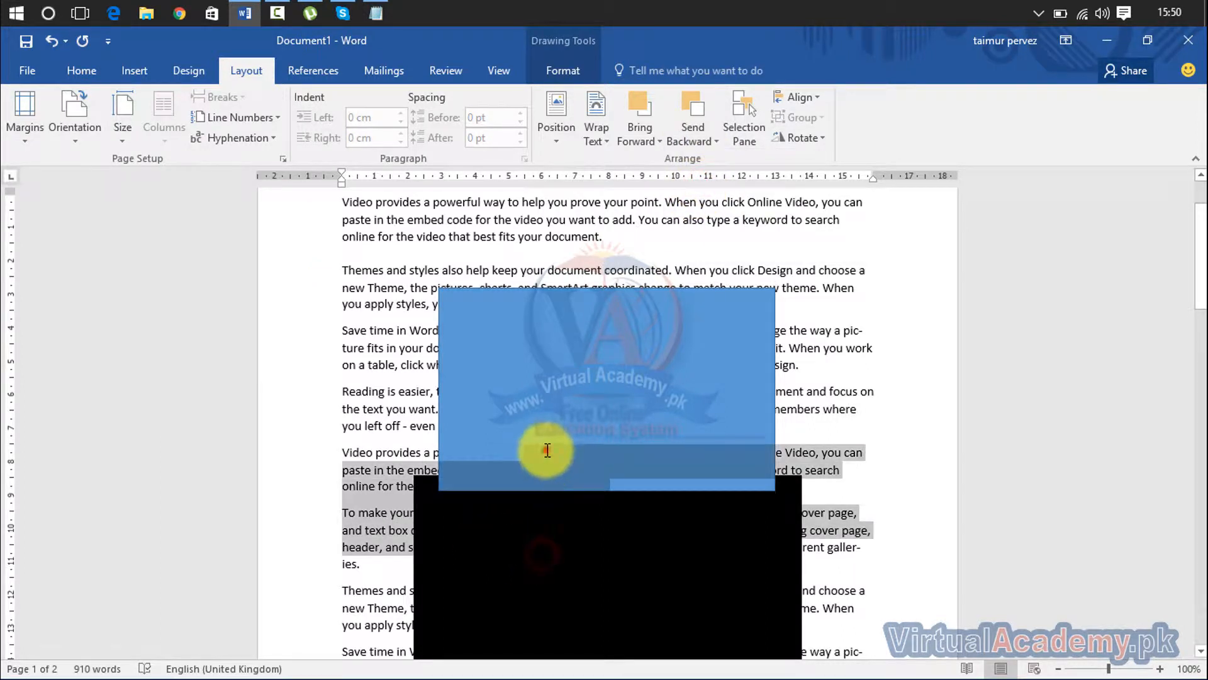
click(546, 449)
double_click(567, 549)
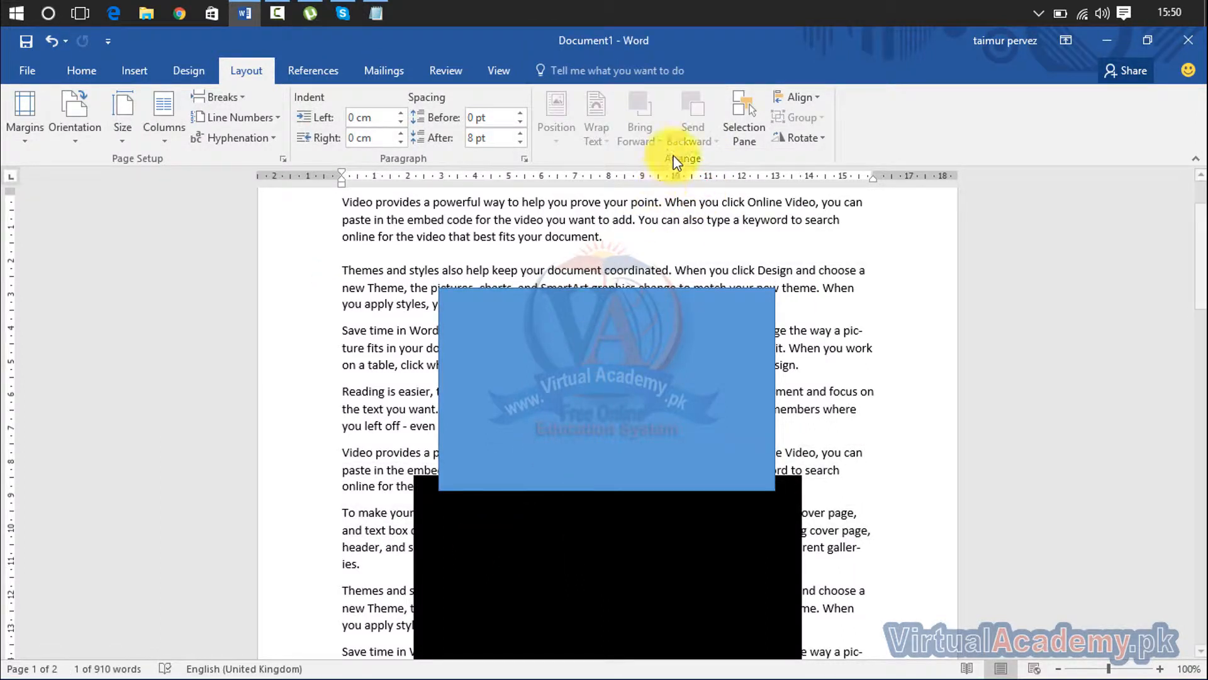
click(637, 528)
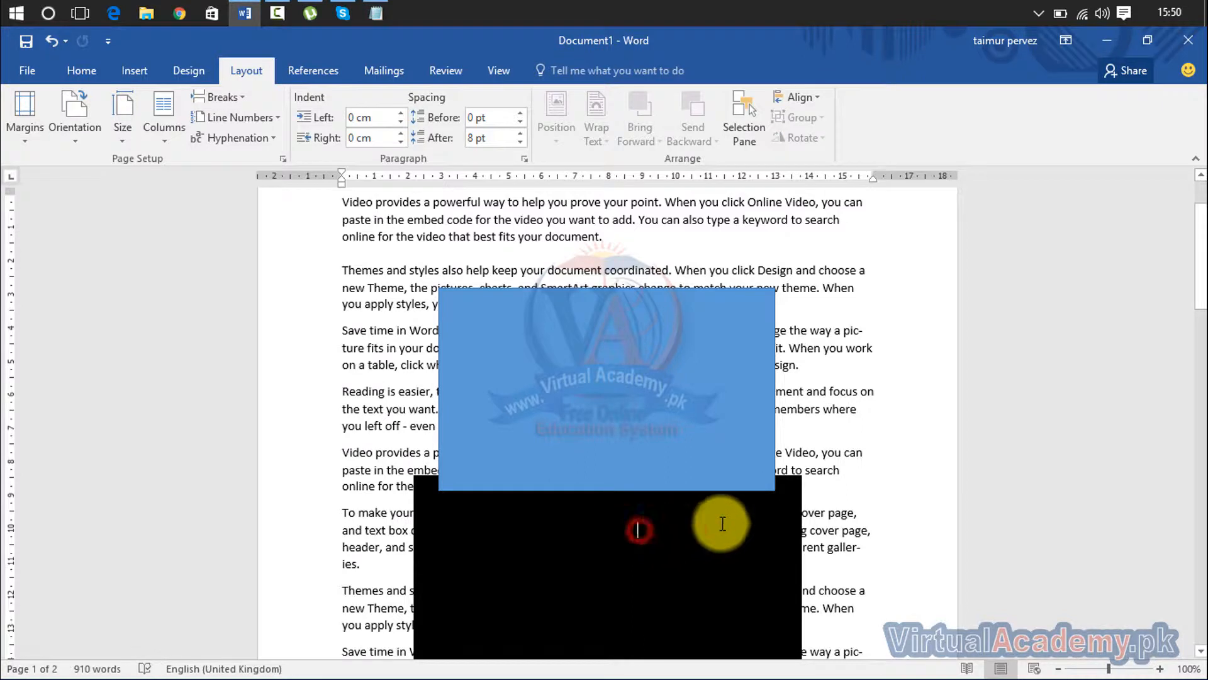
click(793, 488)
click(685, 141)
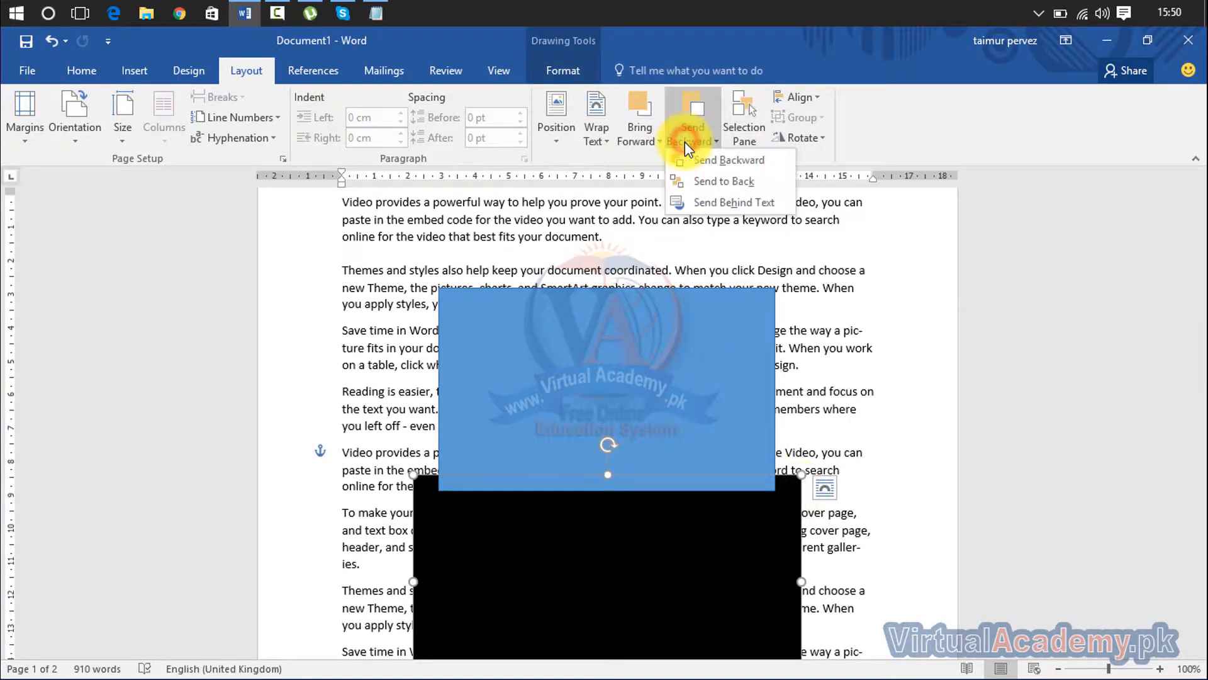
click(642, 132)
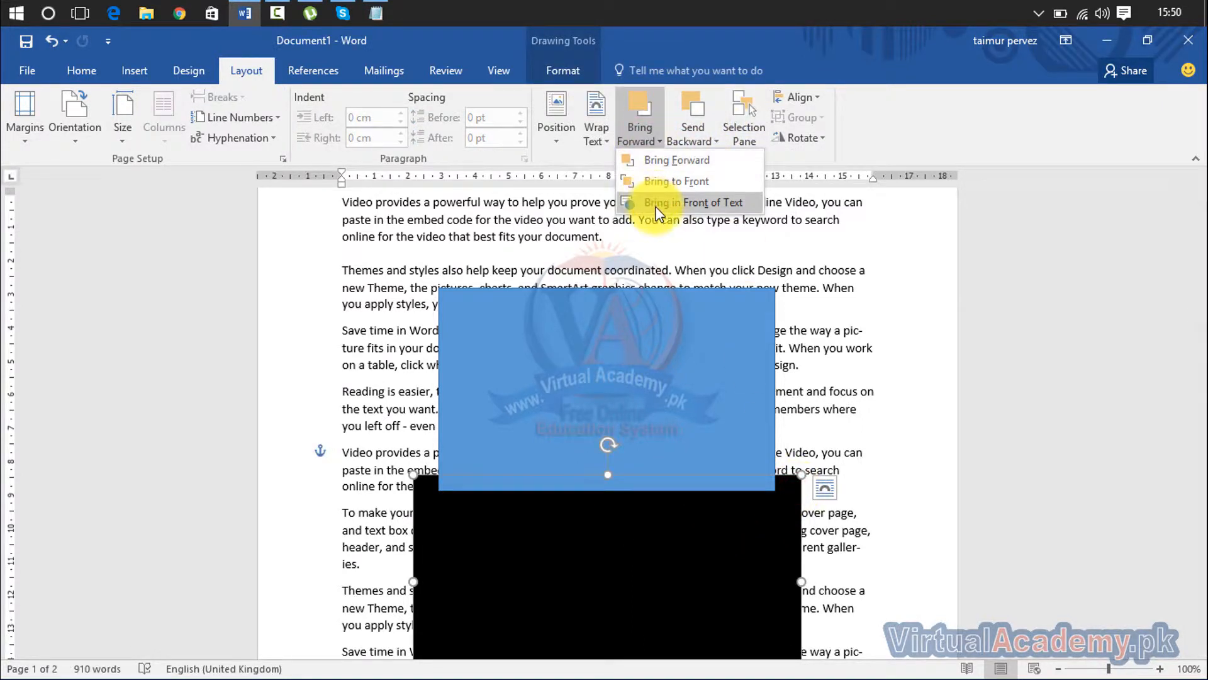
click(656, 202)
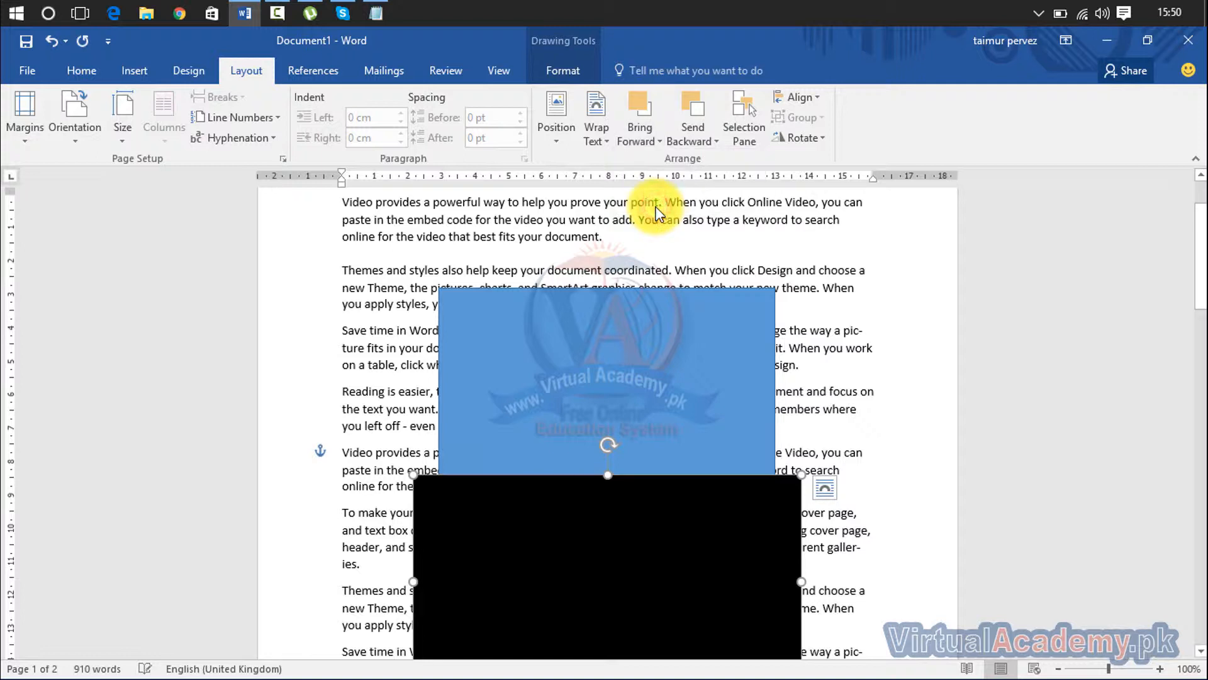
Send the black rectangle to the back, behind the blue one, and display the list of shapes on the page.
click(703, 129)
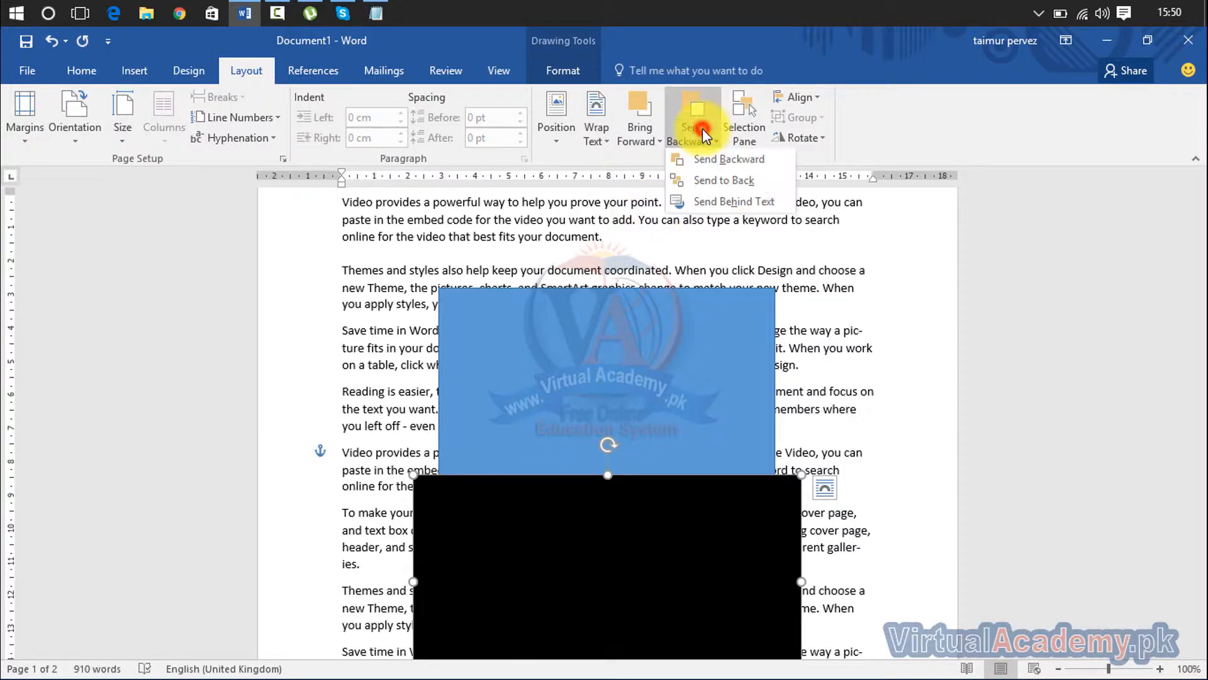
click(704, 185)
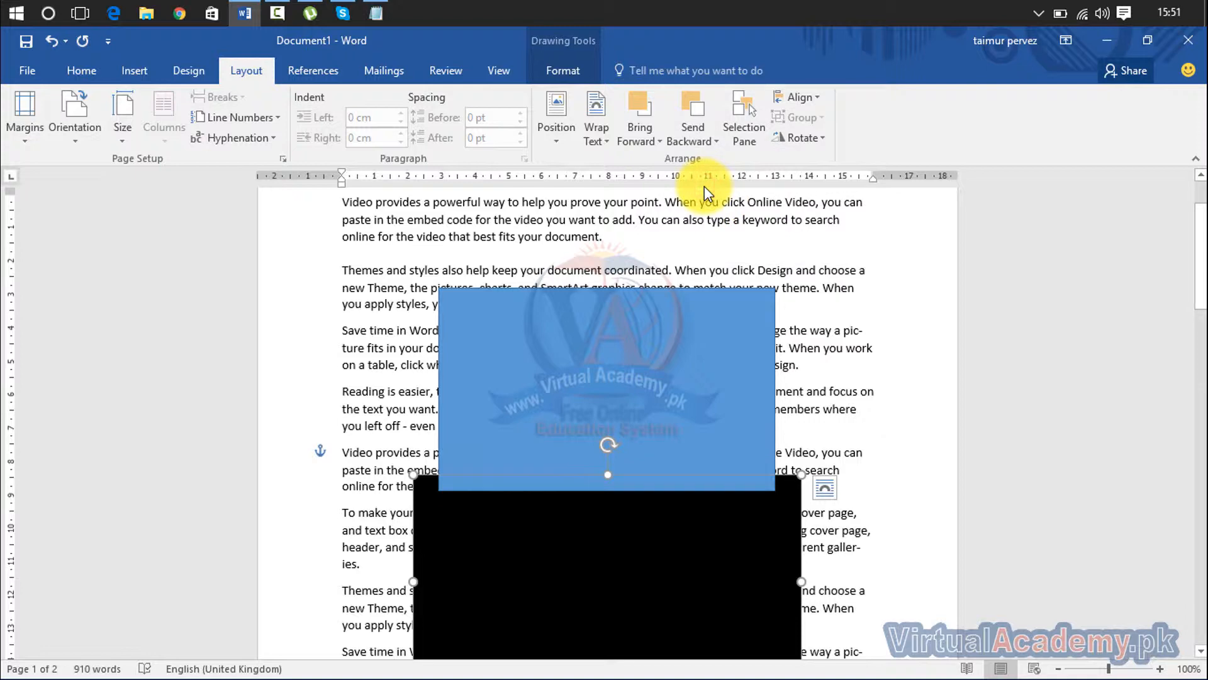
click(712, 142)
click(711, 143)
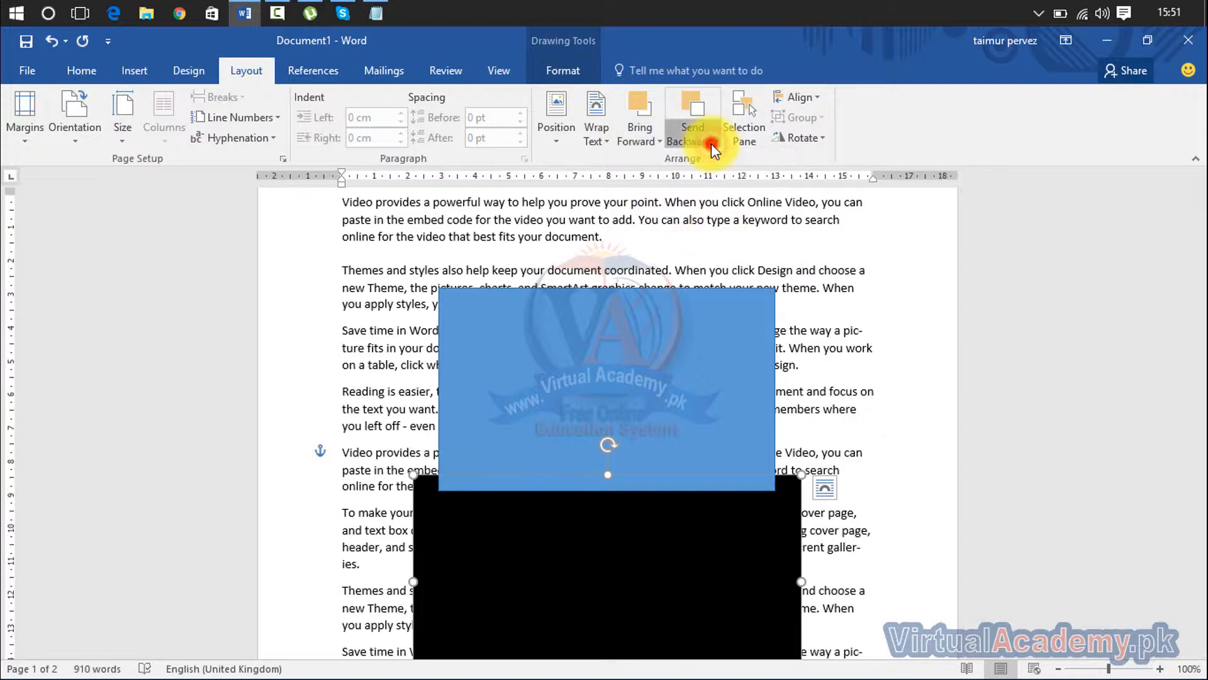
click(740, 135)
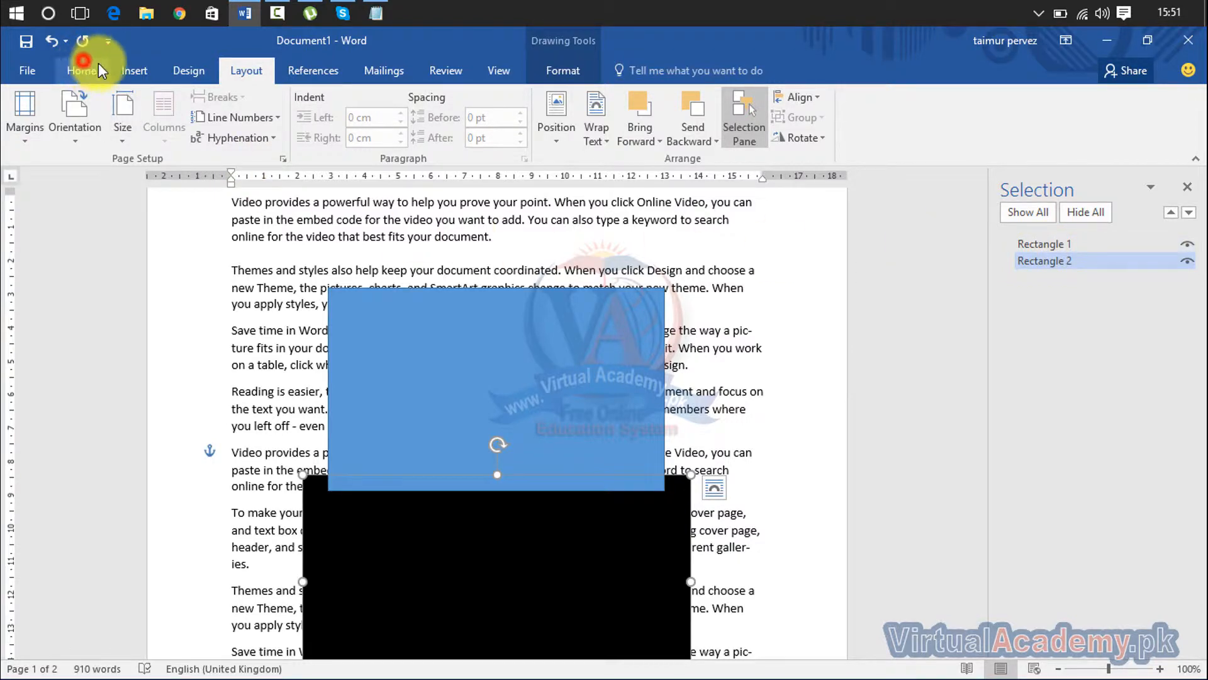
Insert a donut shape, 2.54 cm by 2.54 cm, at the text's left edge beside the blue rectangle.
click(127, 68)
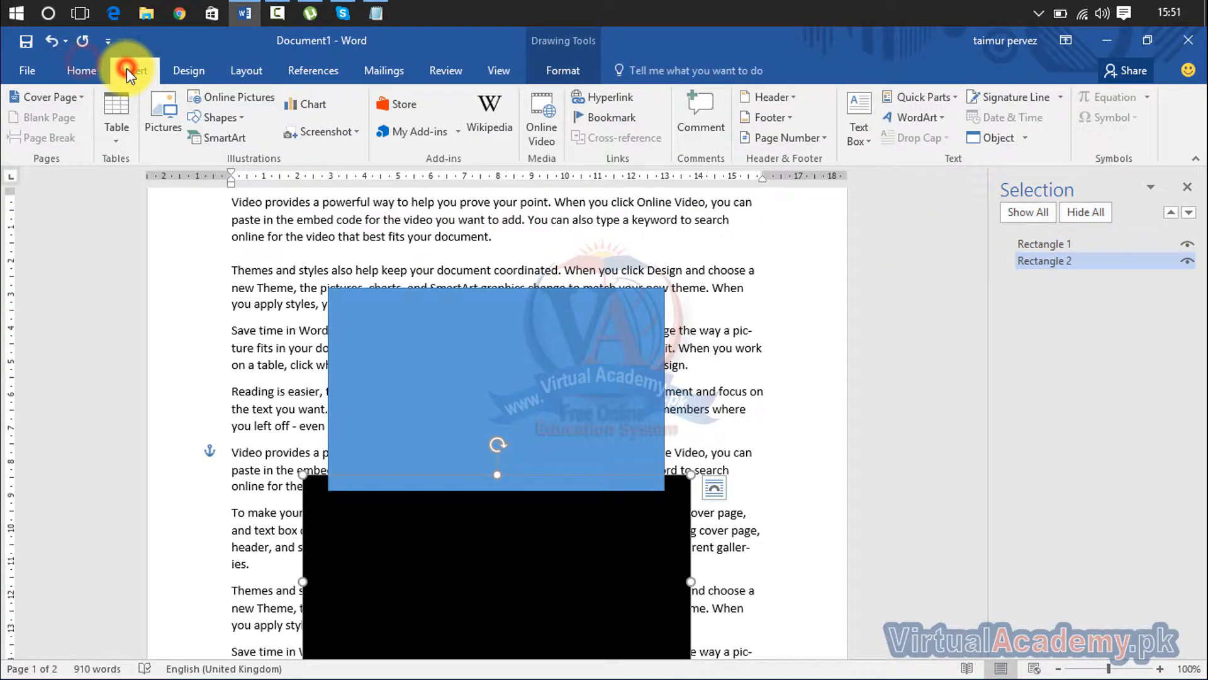
click(222, 118)
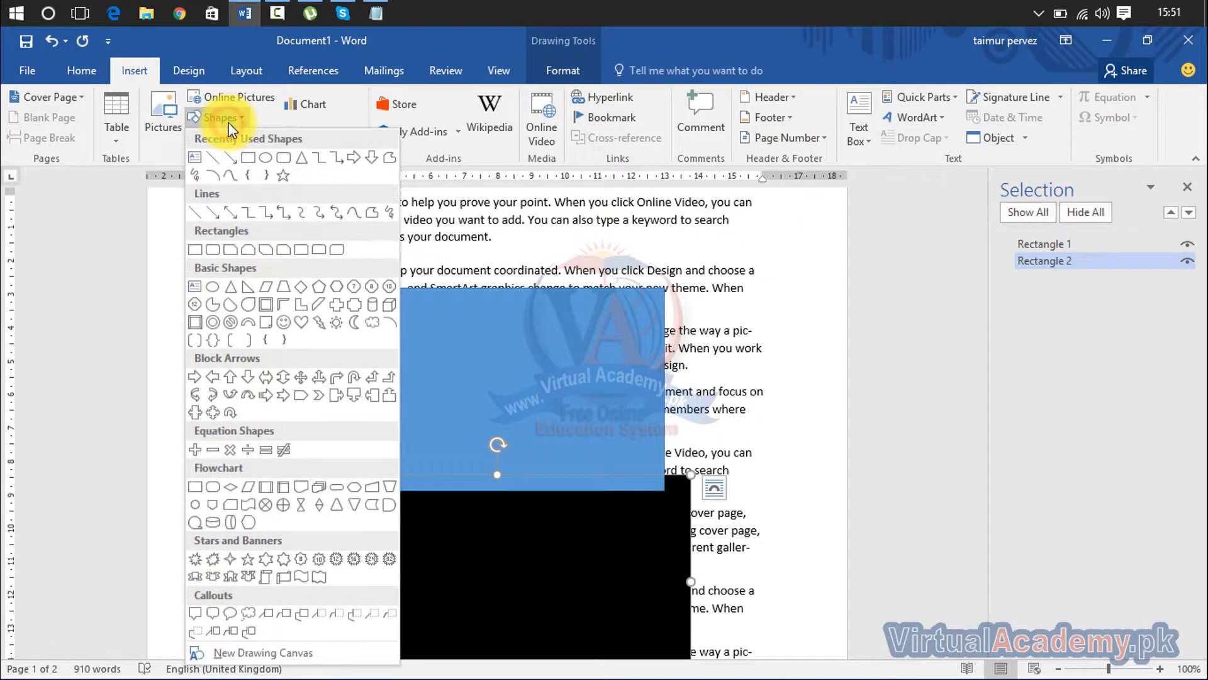
click(214, 328)
click(214, 319)
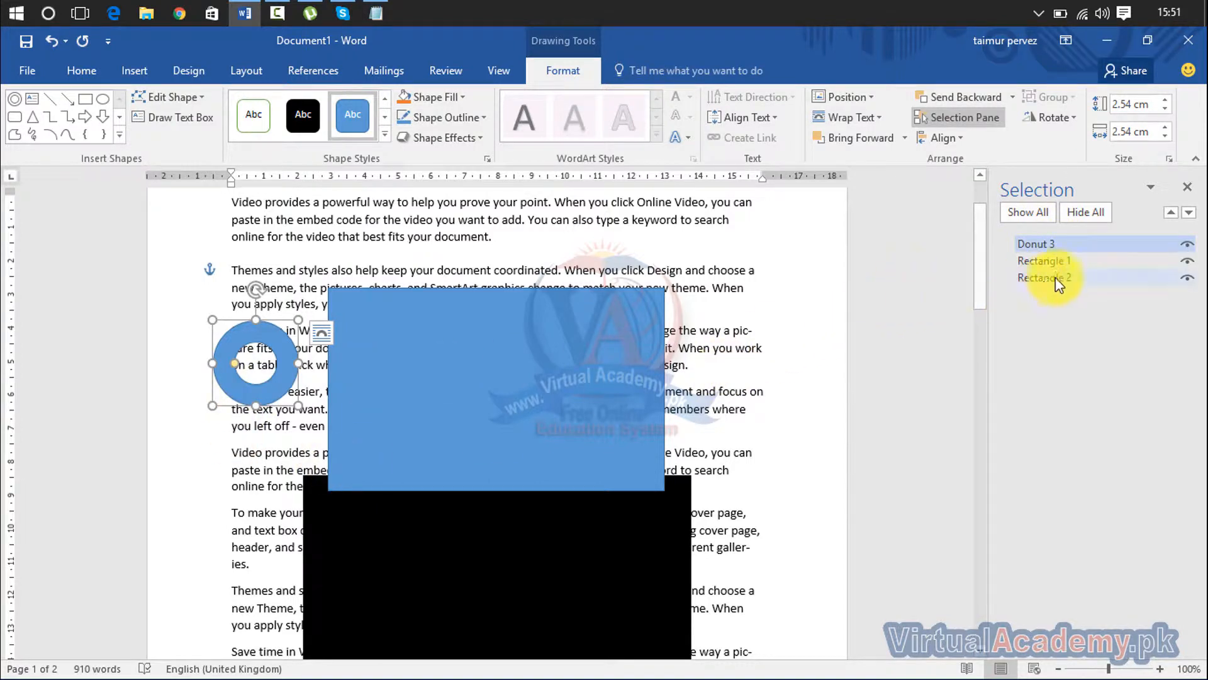
Hide and redisplay the donut, and do the same with all shapes on the page.
click(1188, 245)
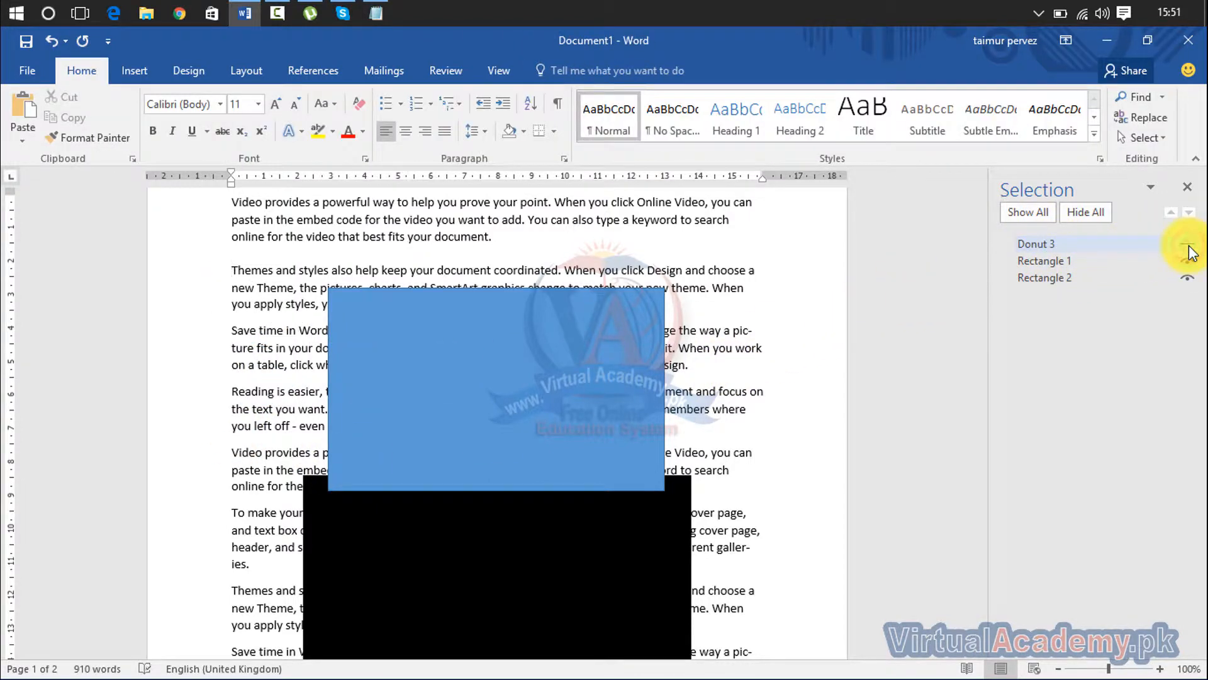
click(1187, 246)
click(1028, 214)
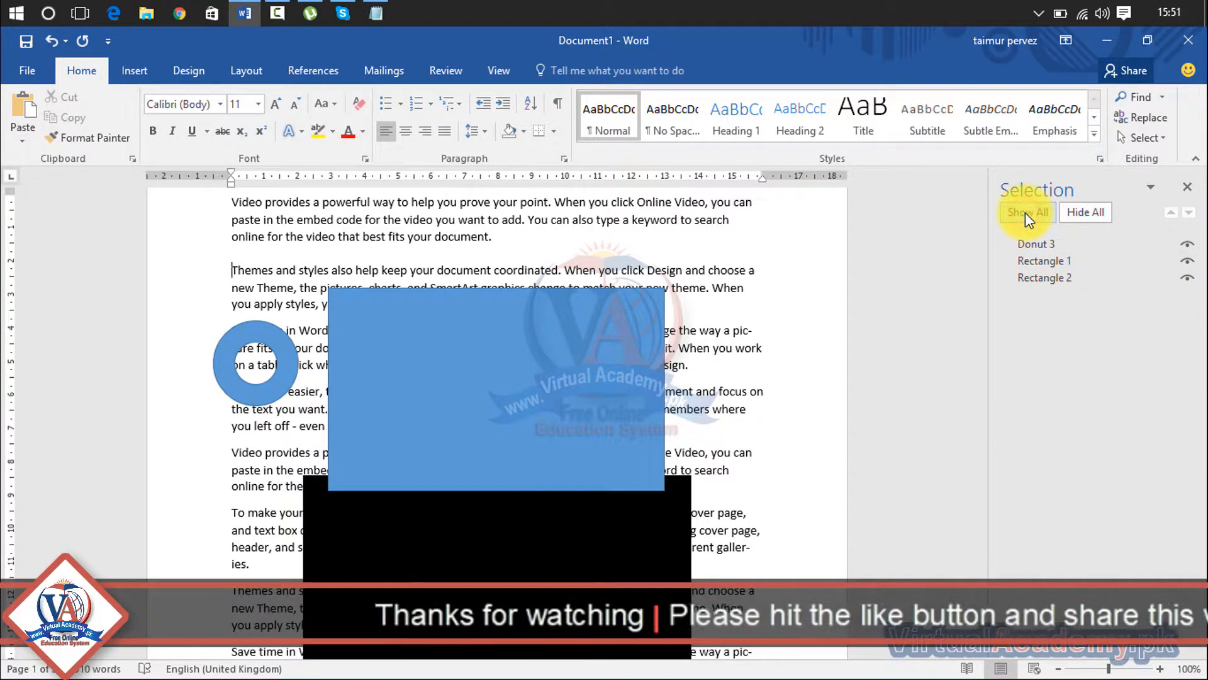
click(1073, 211)
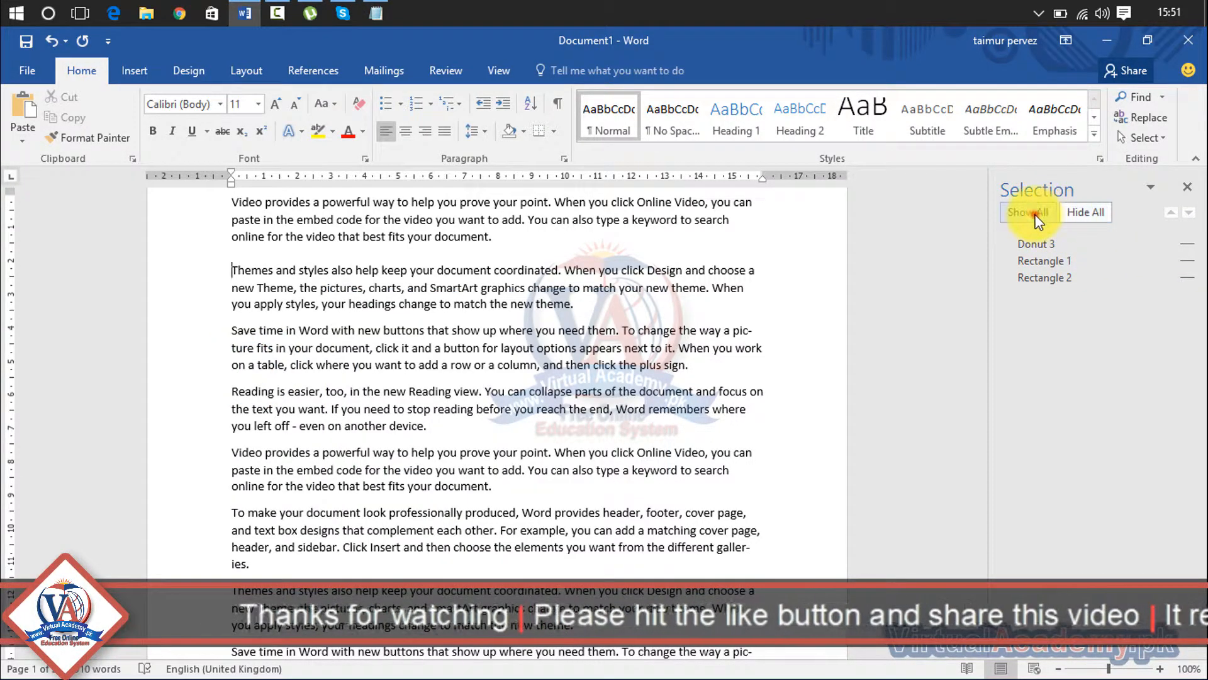
click(1032, 213)
Set alignment relative to the page and align the blue rectangle to the middle.
click(246, 70)
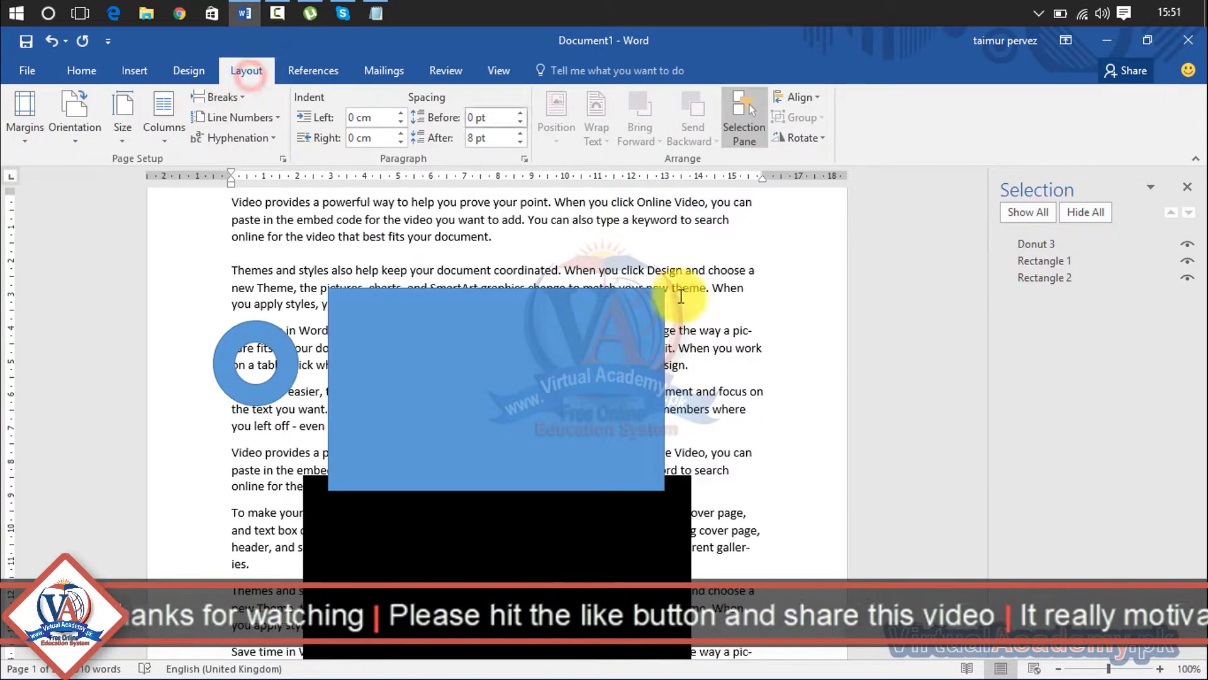
click(816, 99)
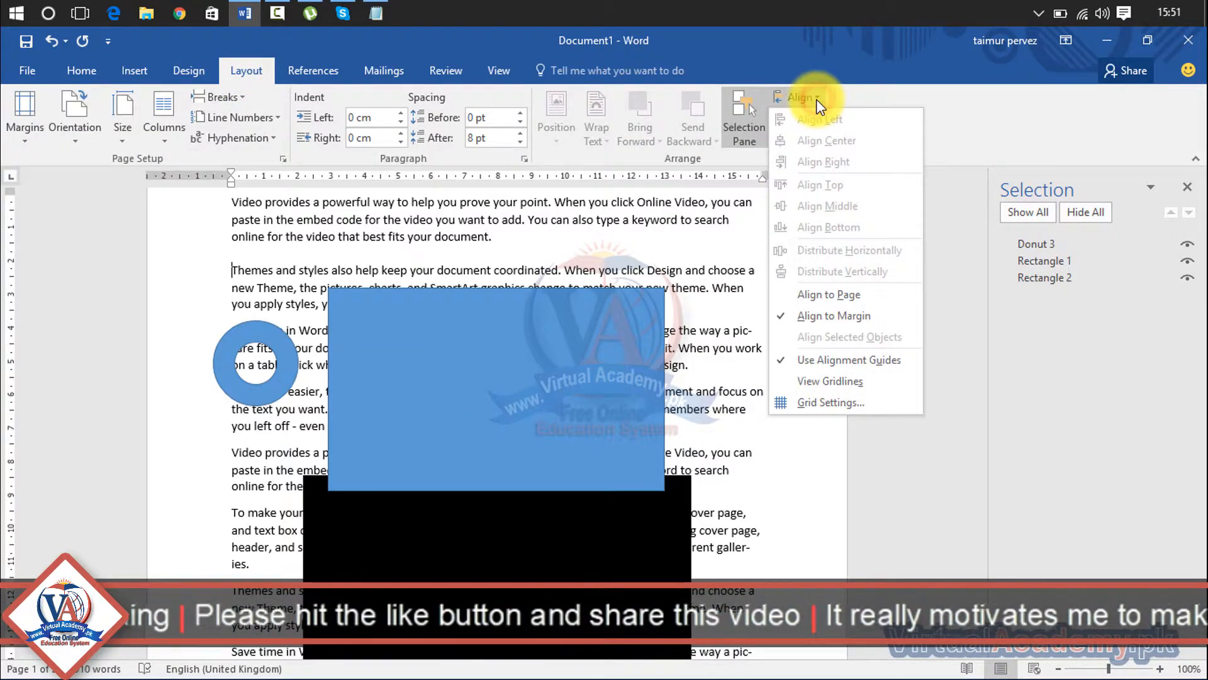
click(855, 299)
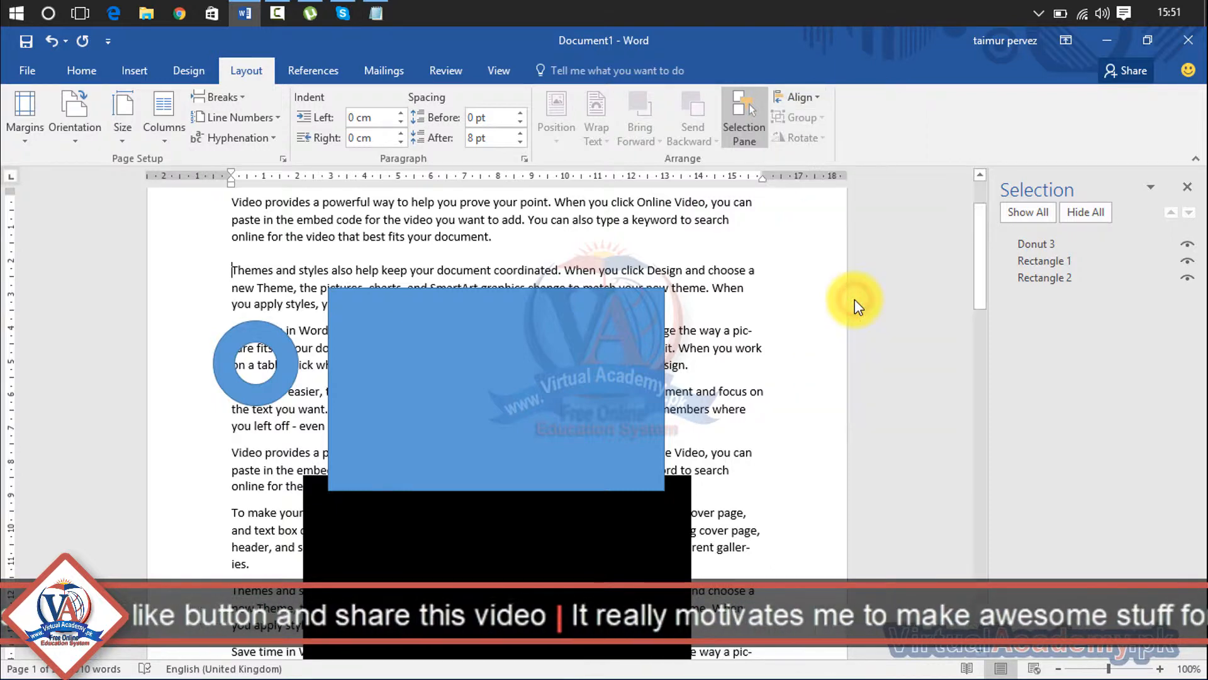
click(584, 399)
click(800, 98)
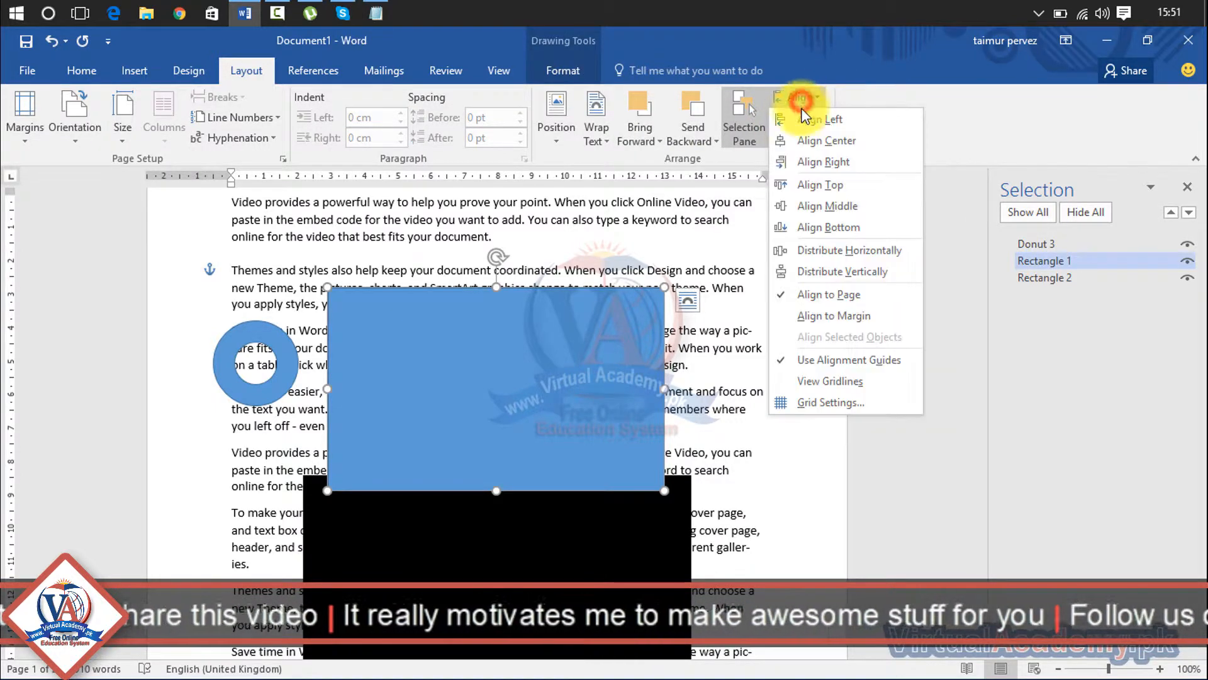
click(821, 205)
scroll(527, 569, down, 5)
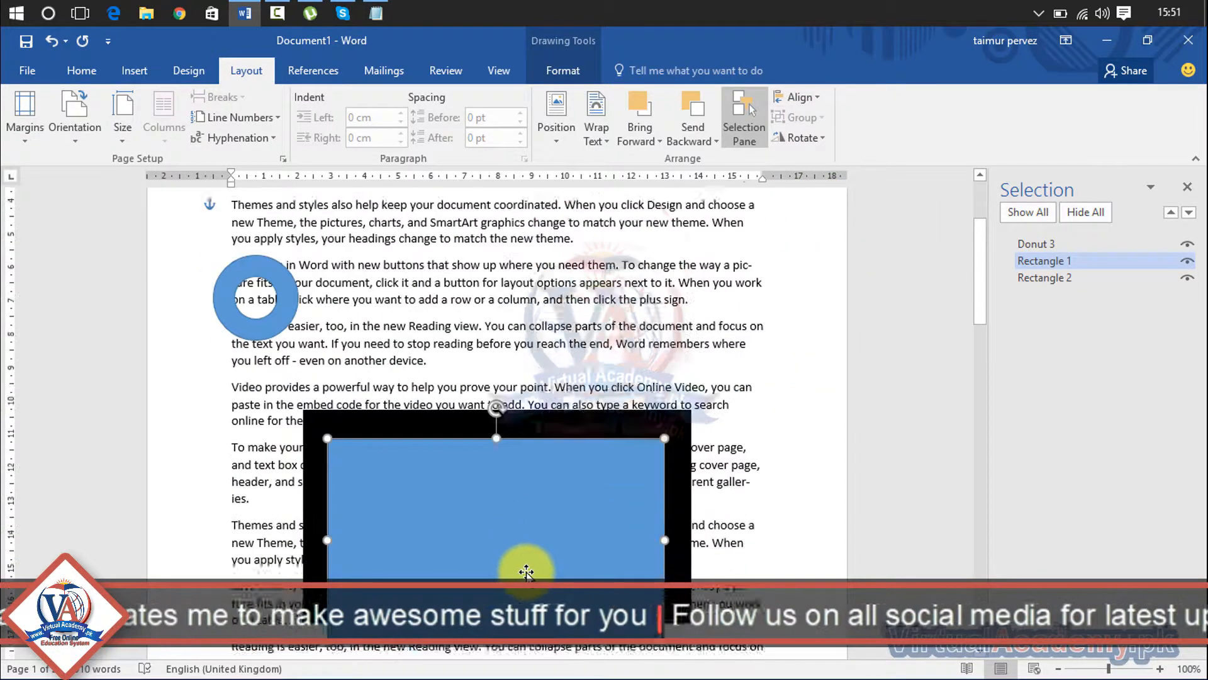
click(795, 97)
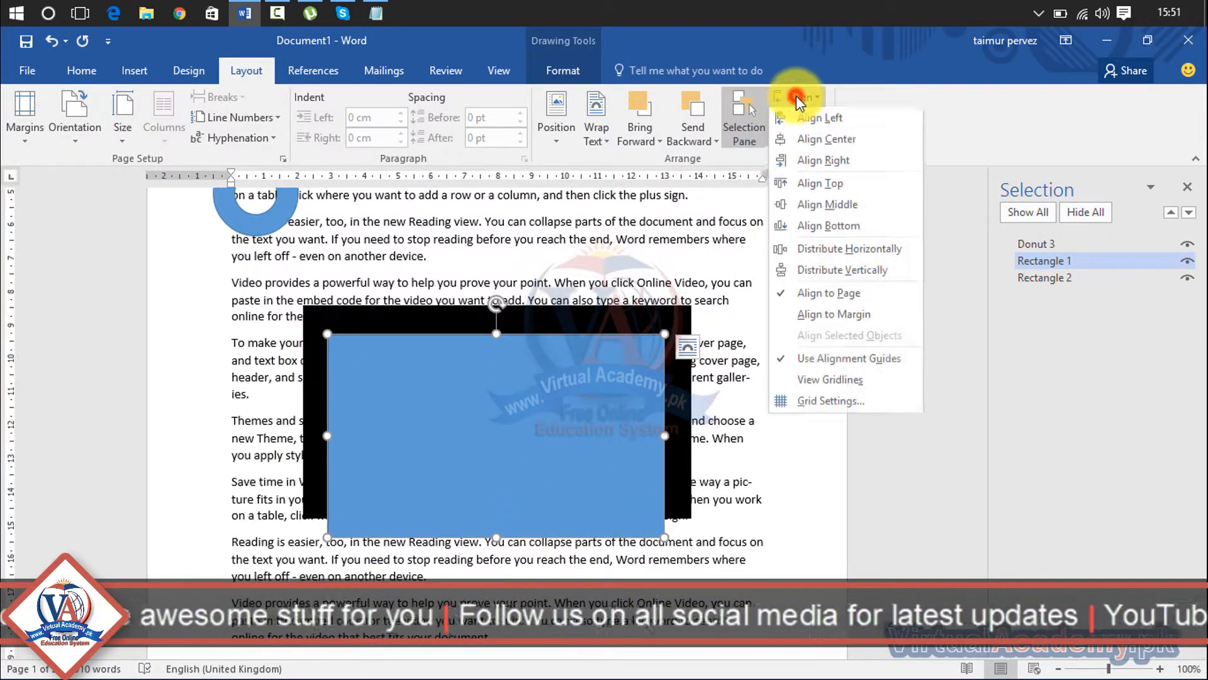
click(796, 98)
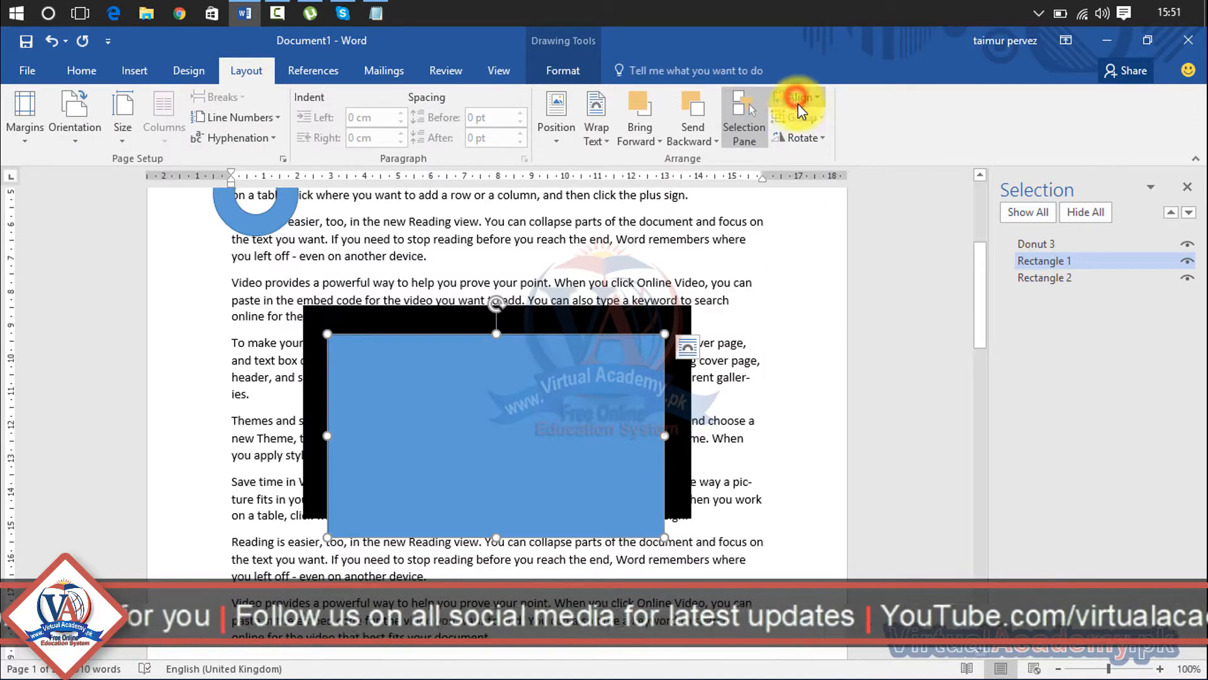
Move the blue rectangle up and right of the black one, and the donut right to just beside the blue rectangle.
drag(648, 360, 696, 261)
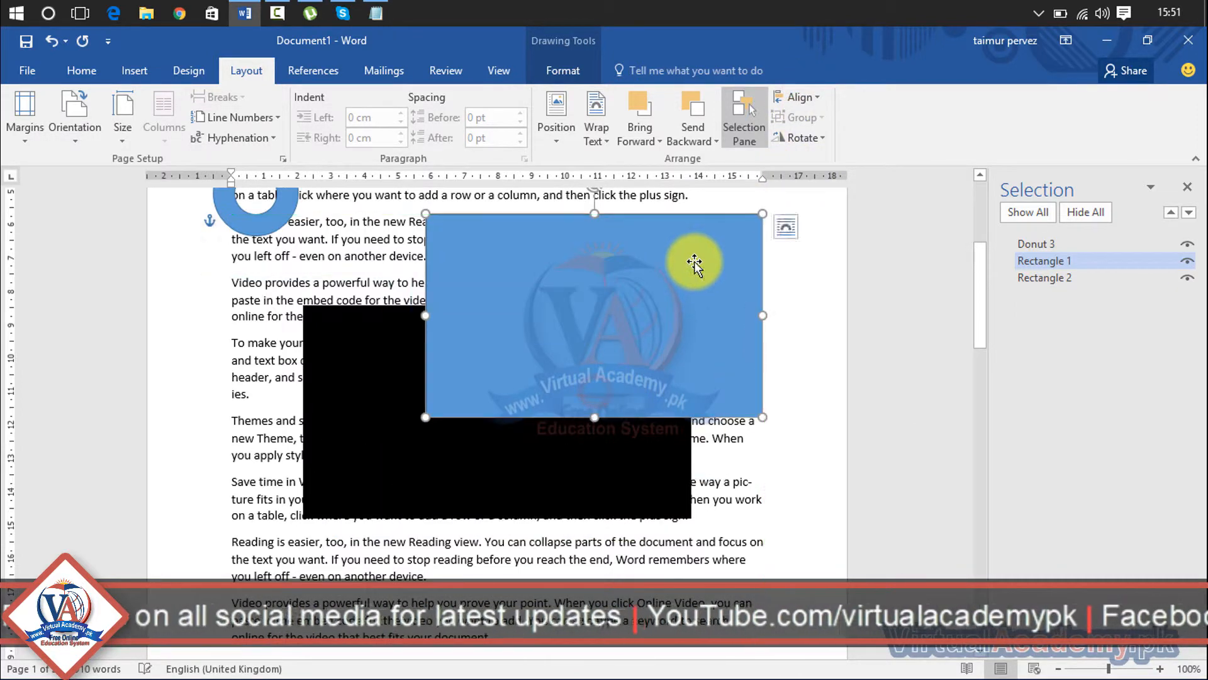
scroll(259, 350, up, 4)
click(258, 350)
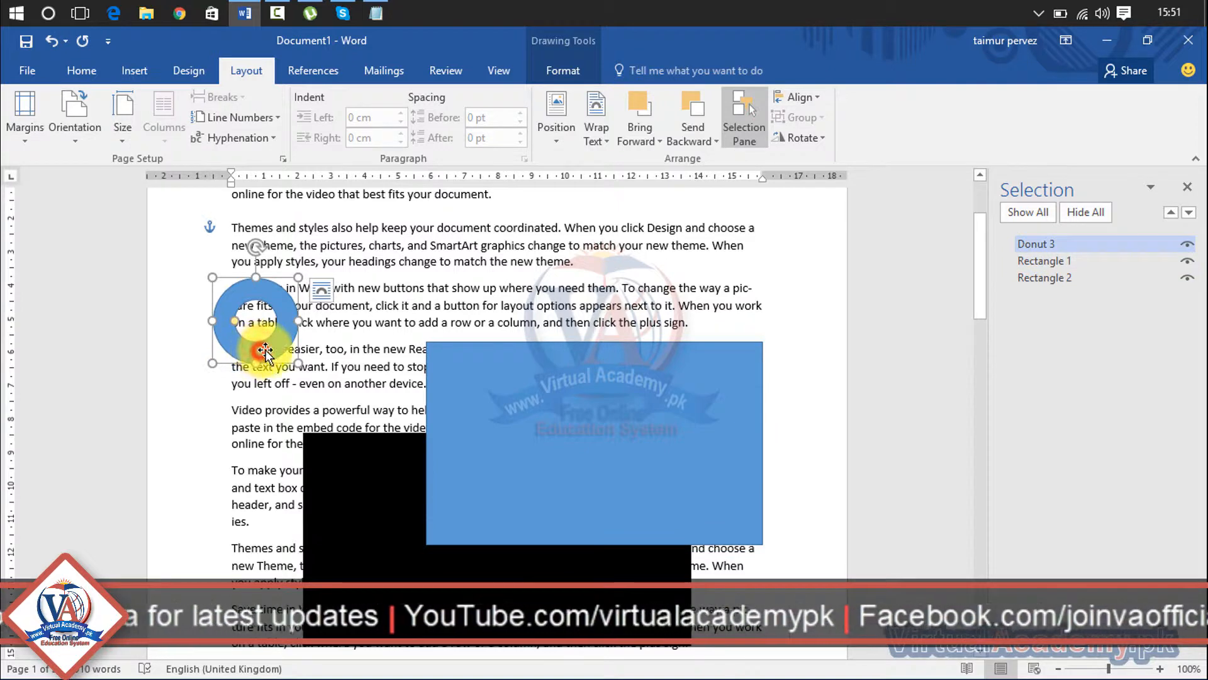
drag(264, 350, 416, 324)
drag(489, 378, 543, 325)
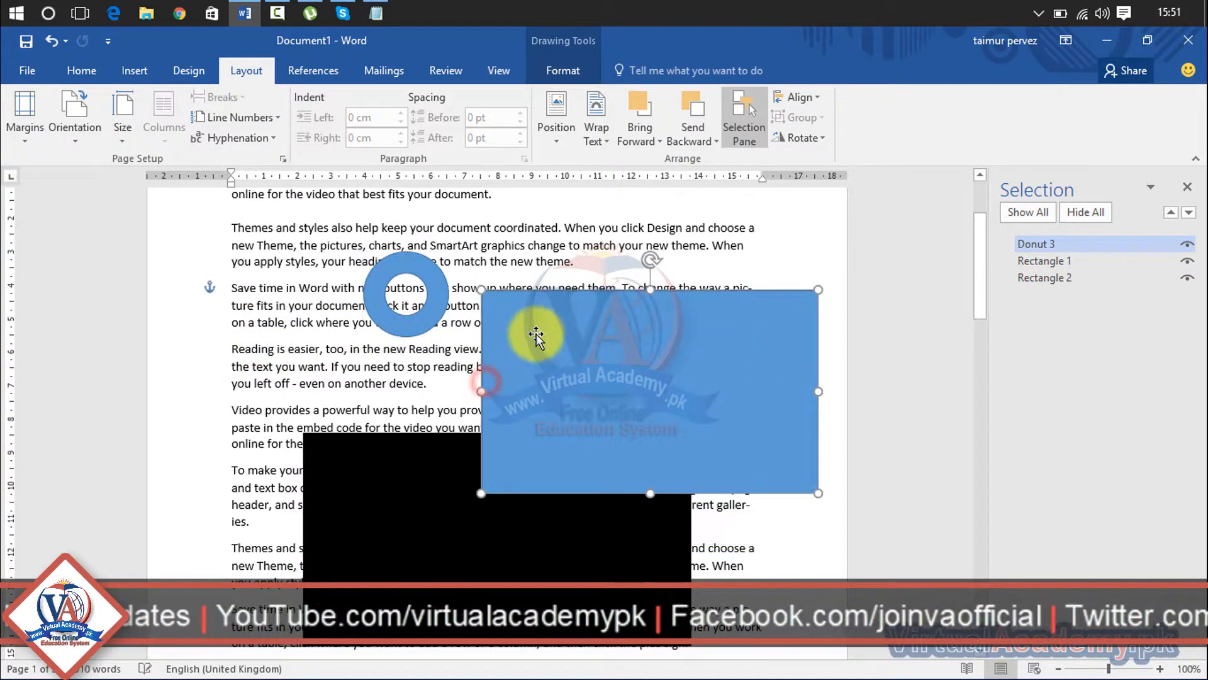
Select the blue rectangle, the black rectangle and the donut together and group them.
click(452, 487)
click(585, 358)
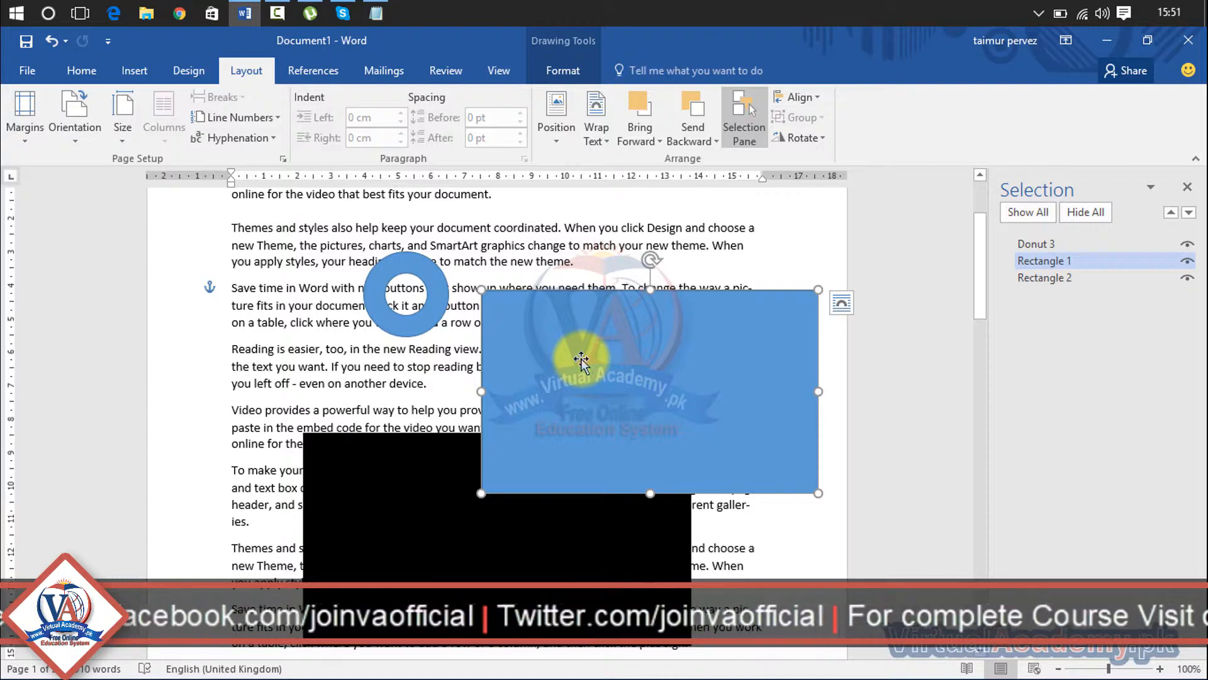
shift+click(422, 481)
shift+click(400, 318)
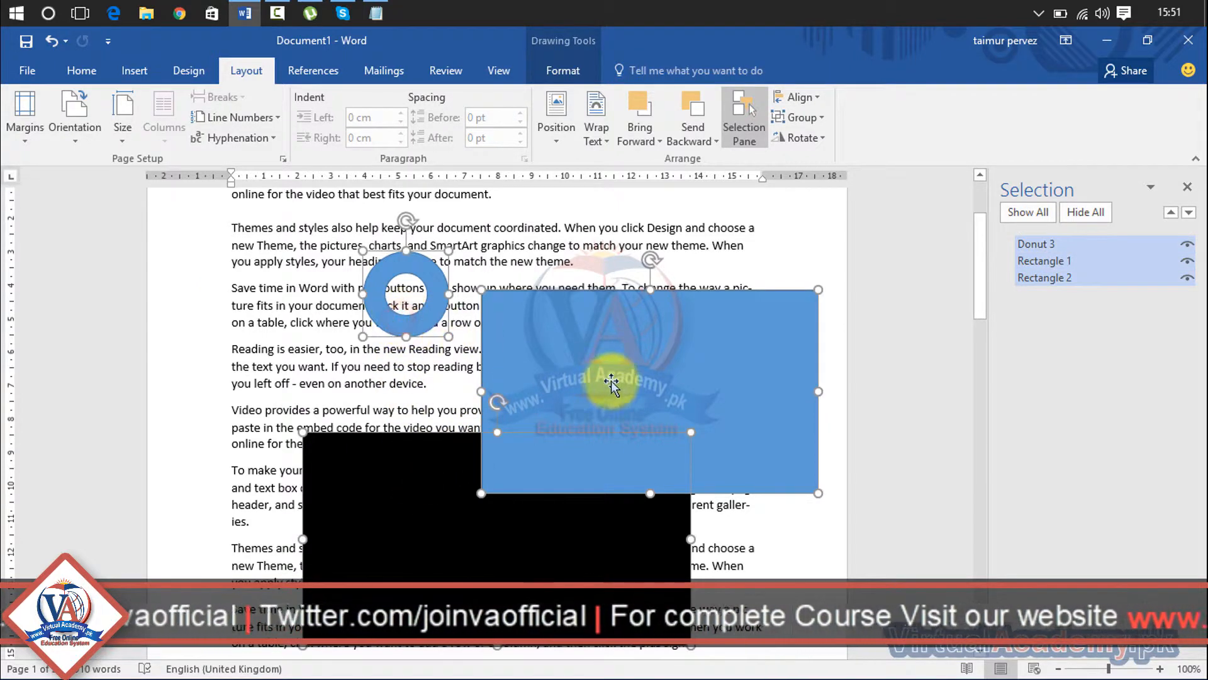
click(822, 118)
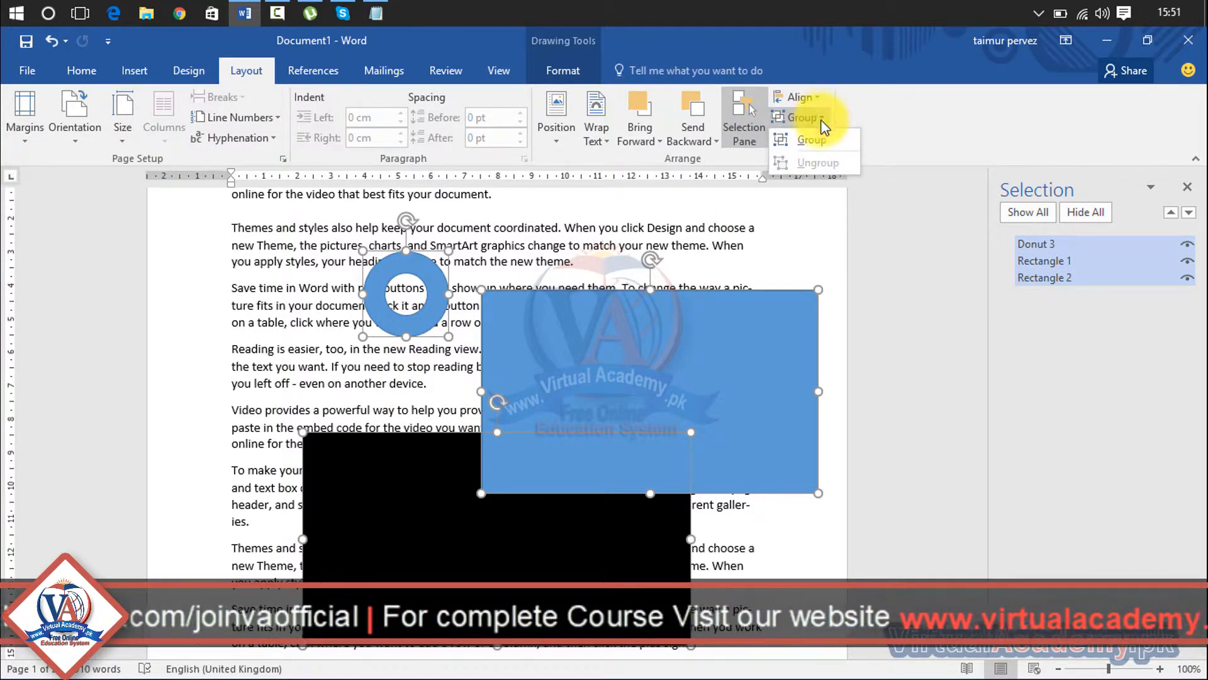
click(815, 139)
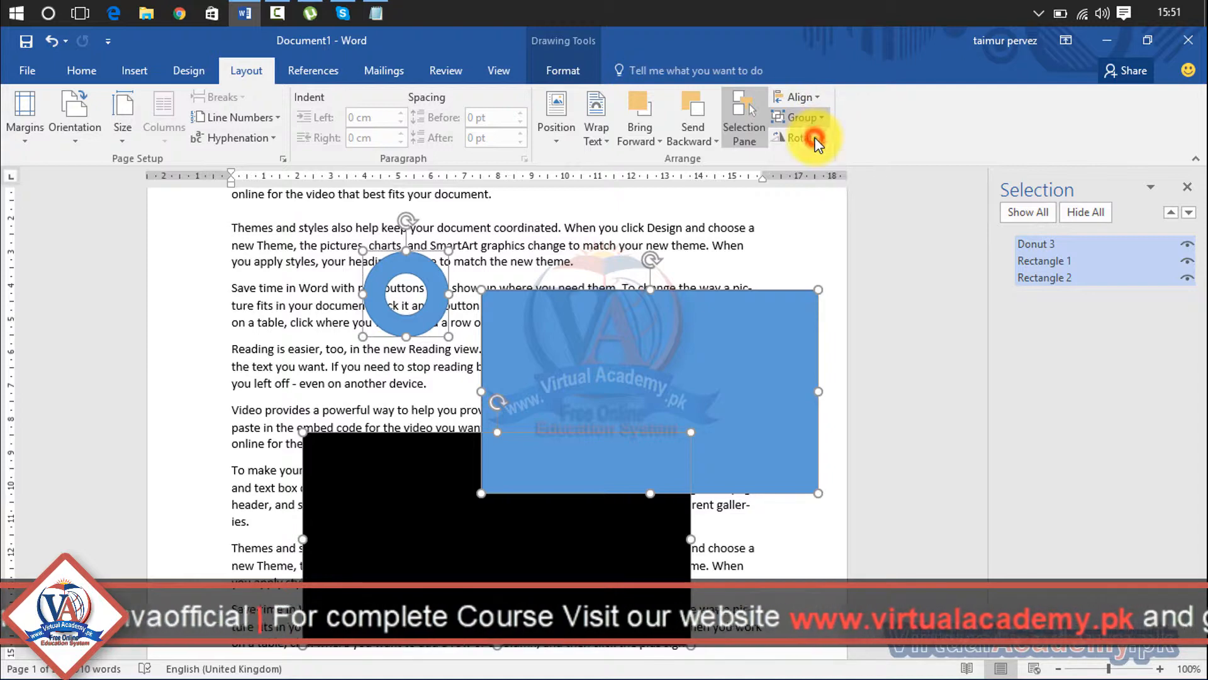
click(910, 360)
Move the group up and left, shift the blue rectangle right and slightly down within it, and nudge the group right.
drag(749, 389, 644, 357)
double_click(644, 357)
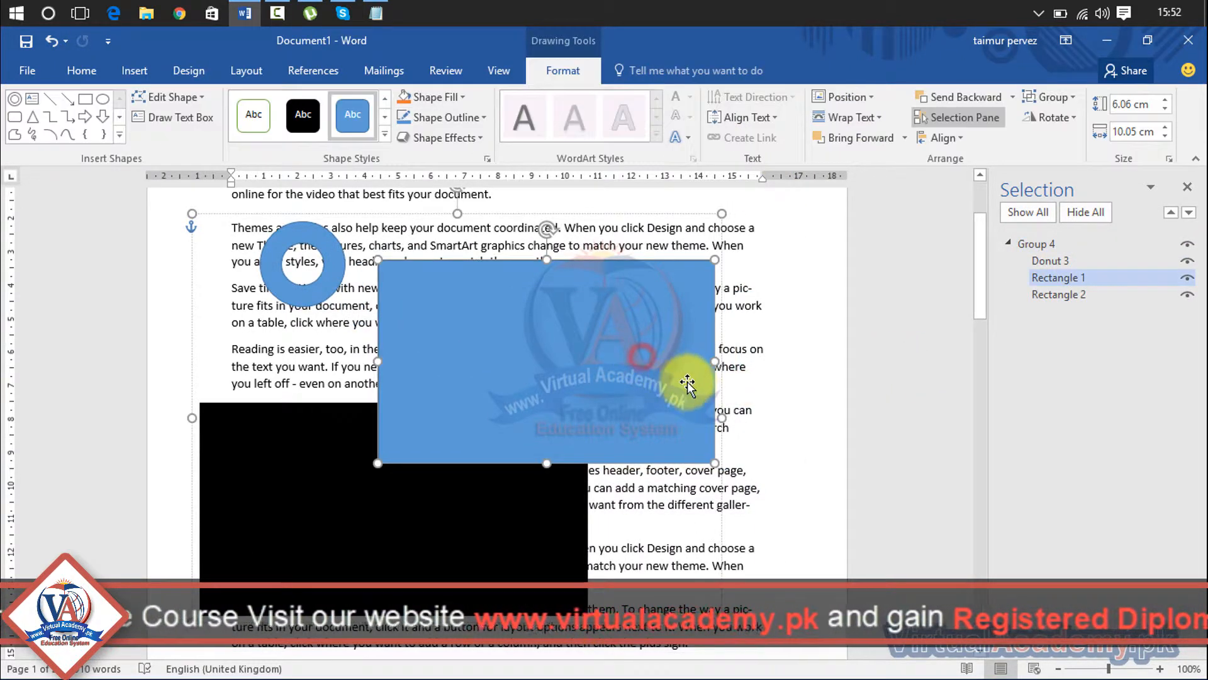
drag(551, 368, 616, 390)
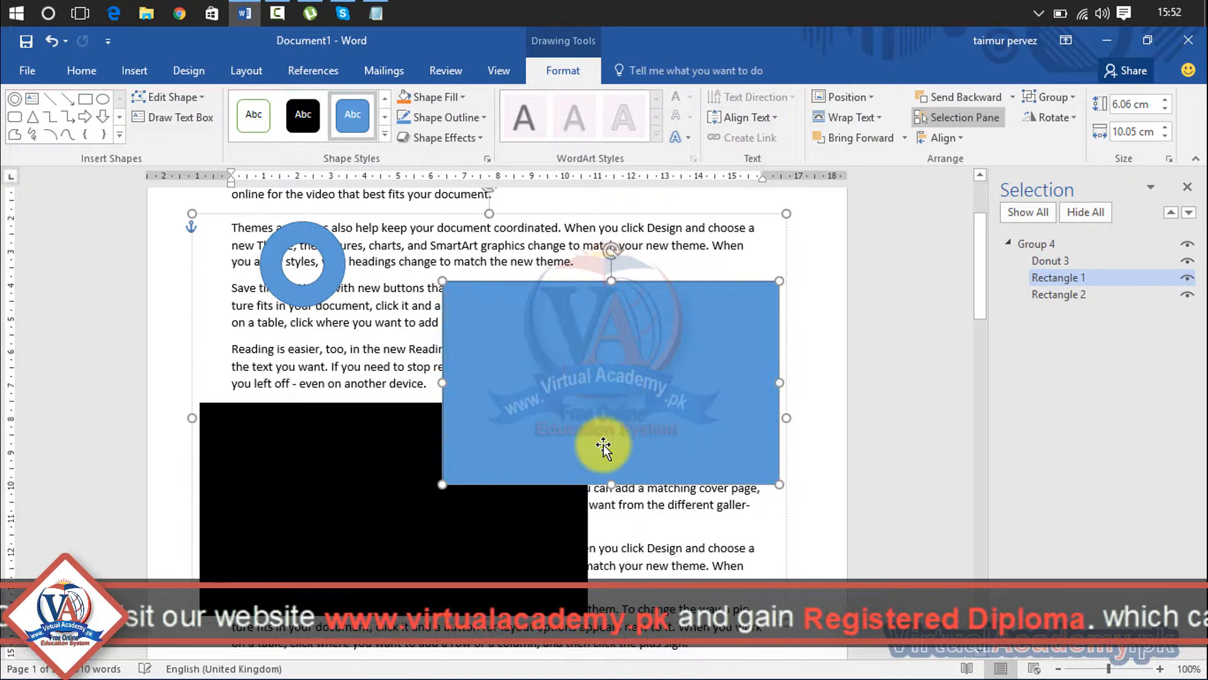
click(844, 509)
mouse_move(566, 435)
mouse_down()
mouse_move(662, 445)
mouse_move(582, 451)
mouse_move(575, 431)
mouse_up()
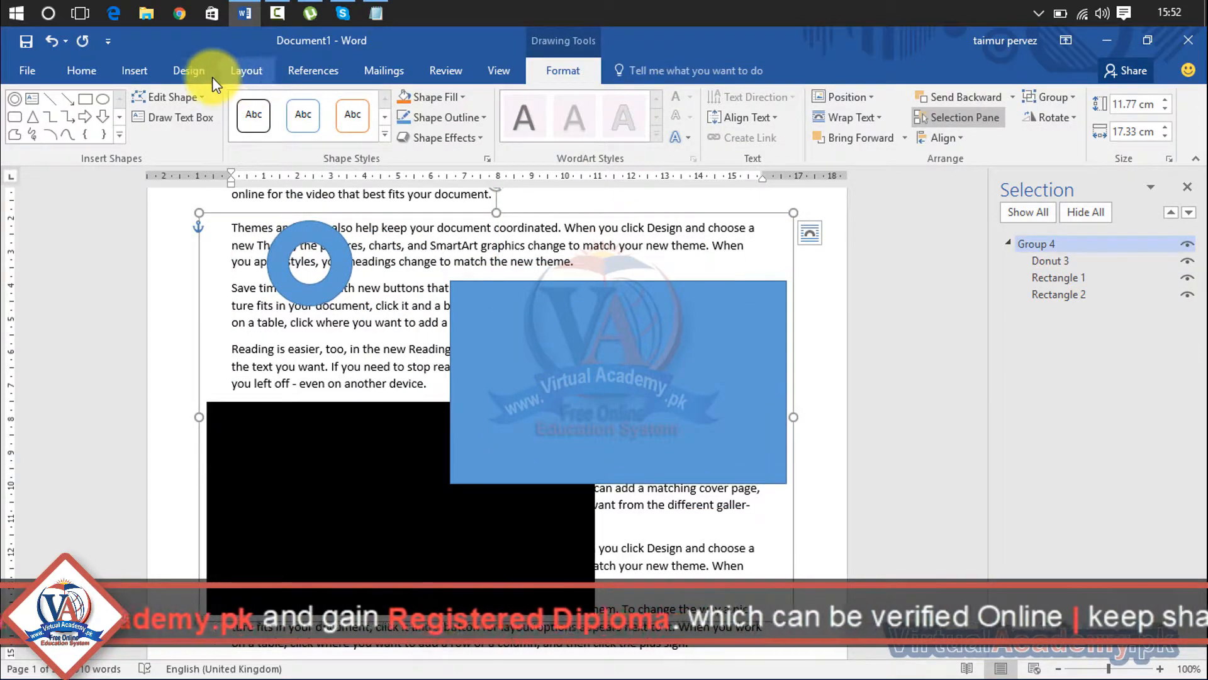
Ungroup the three shapes and clear the selection.
click(237, 71)
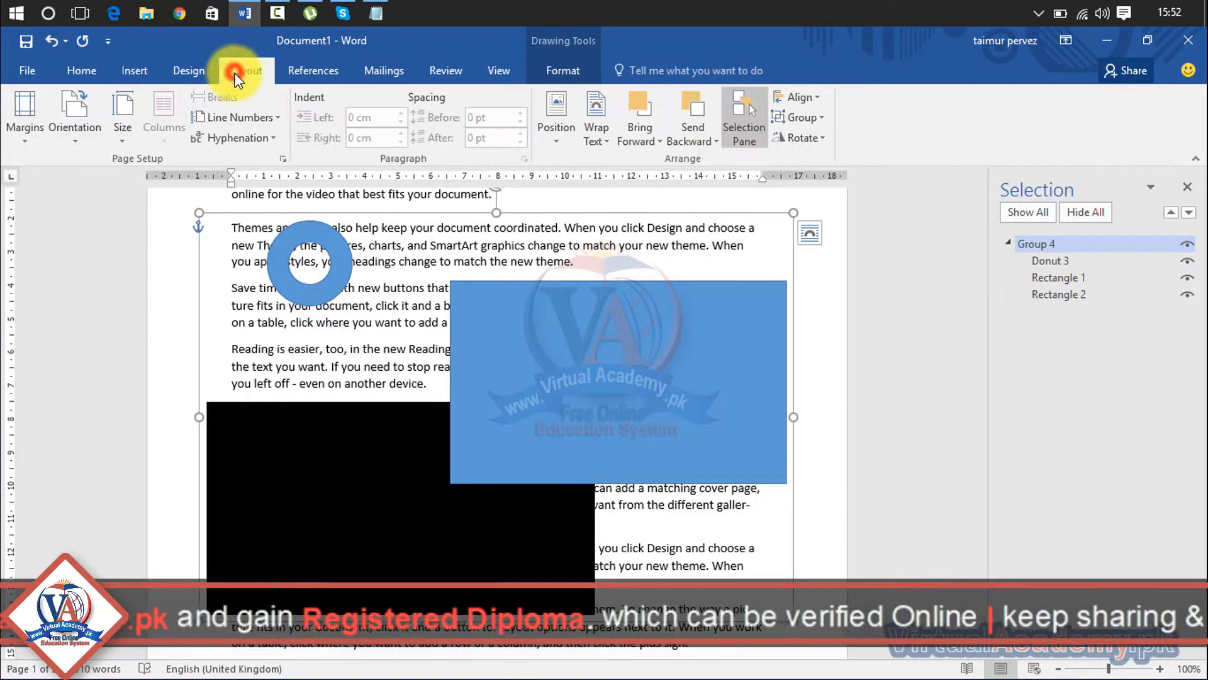
click(821, 122)
click(807, 161)
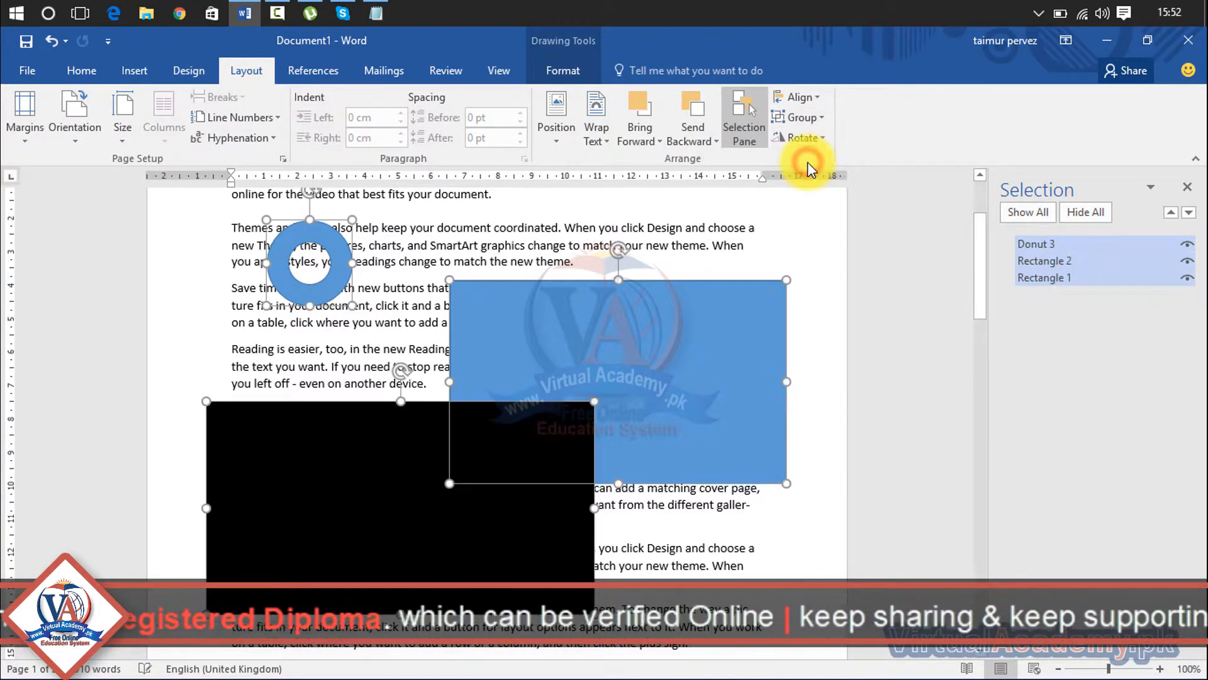
click(917, 254)
Delete the blue rectangle, the black rectangle and the donut.
click(652, 362)
key(Delete)
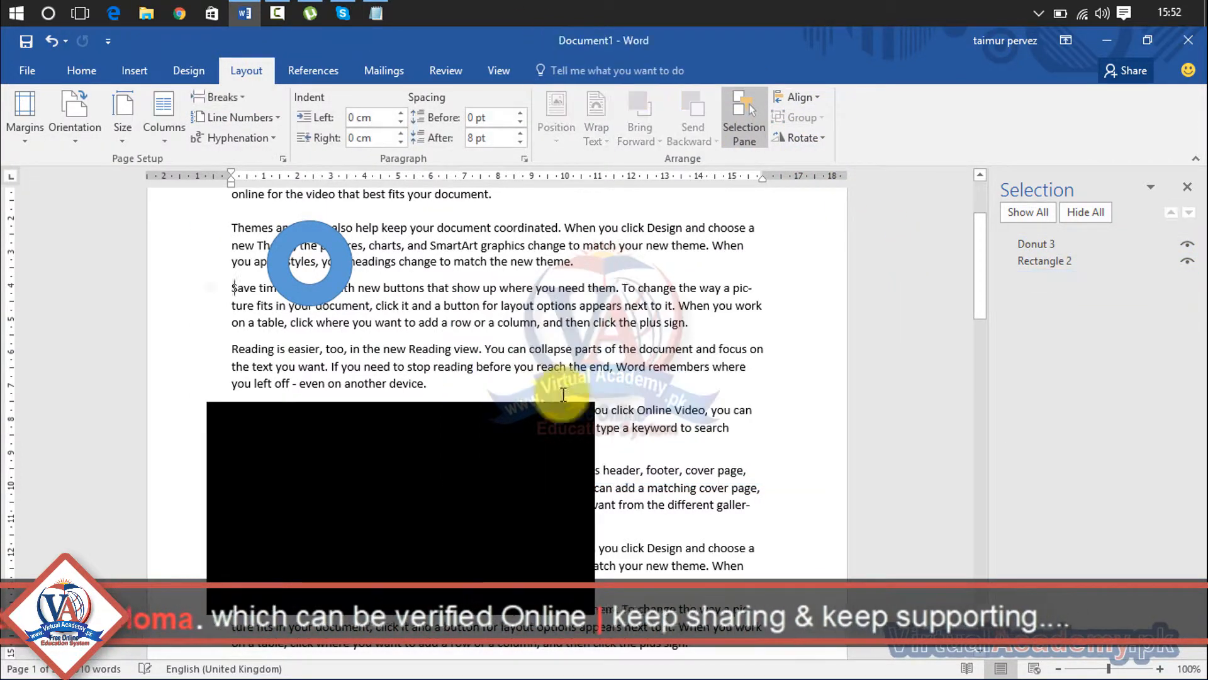
click(531, 423)
key(Delete)
click(313, 272)
click(344, 294)
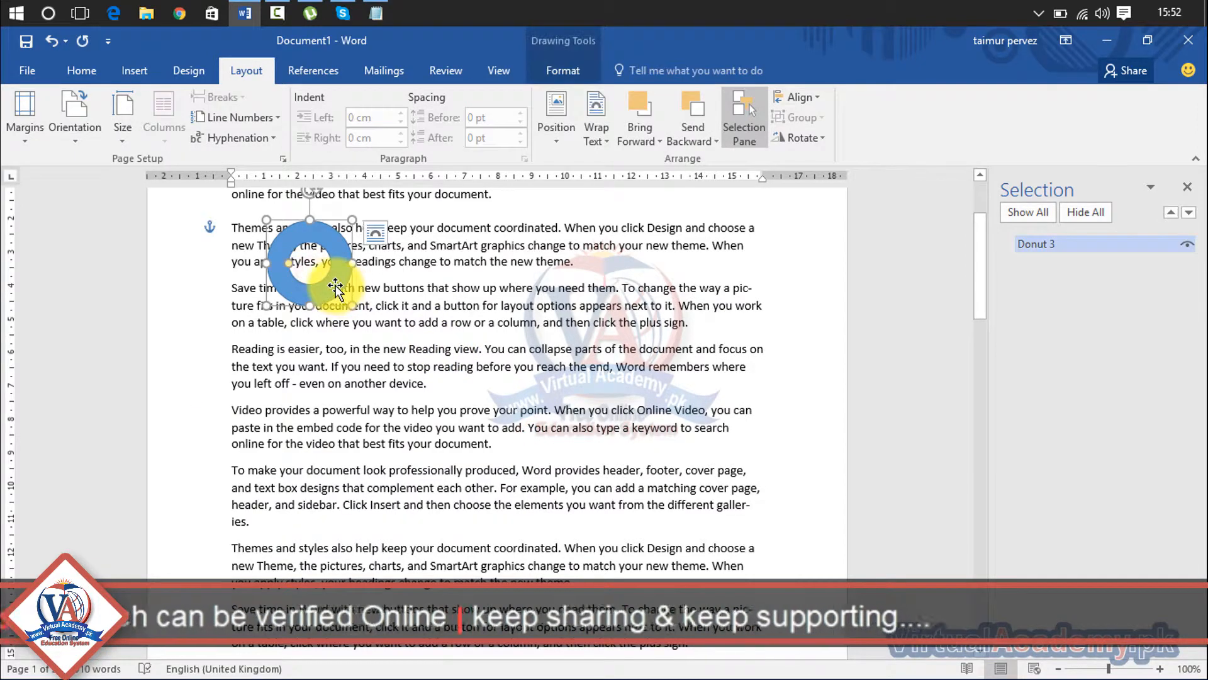
key(Delete)
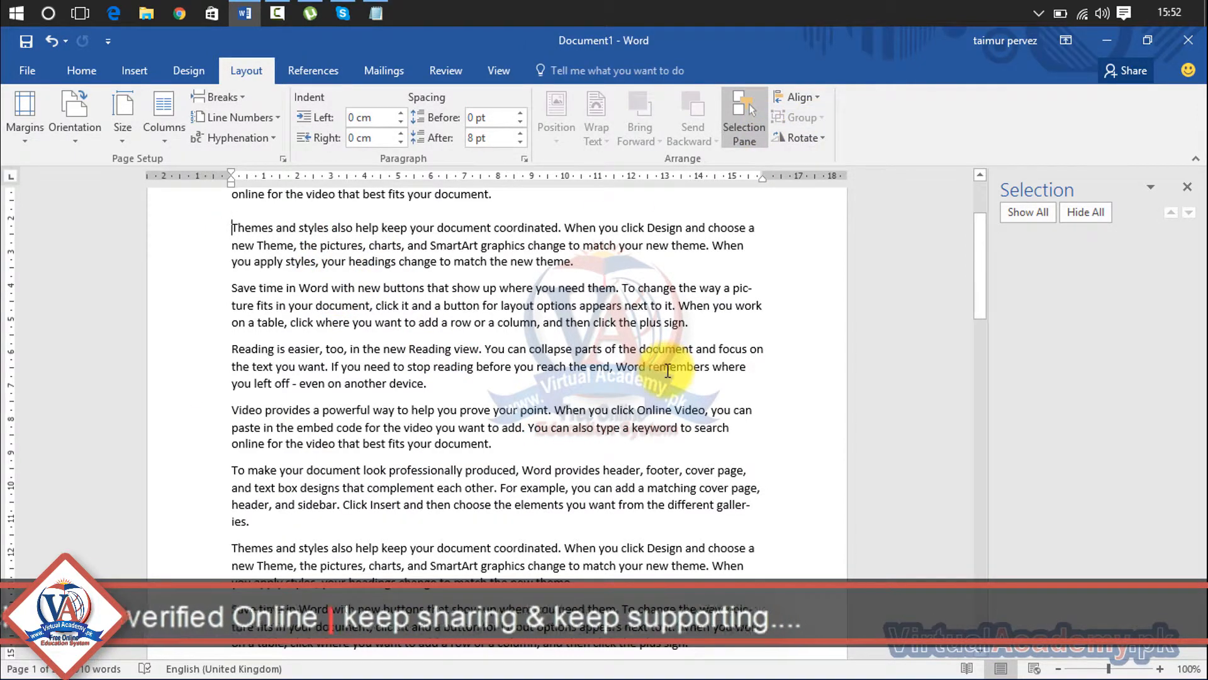
Undo the last two deletions and delete only the donut.
key(ctrl+z)
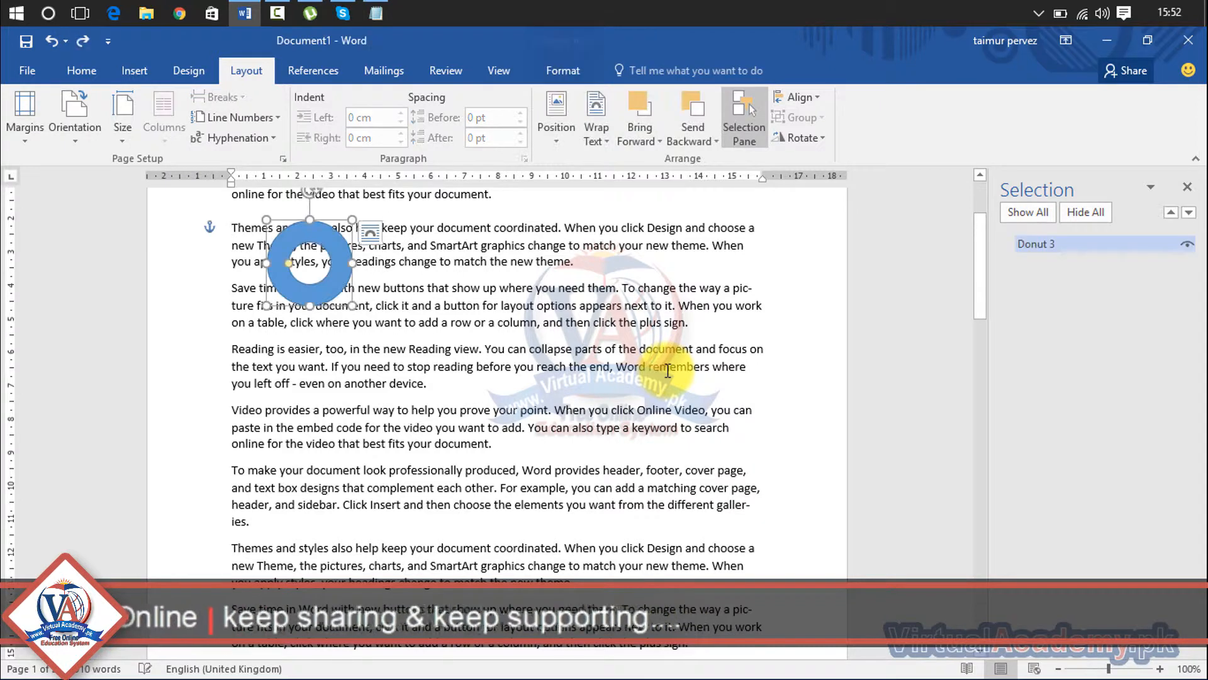
key(ctrl+z)
click(335, 293)
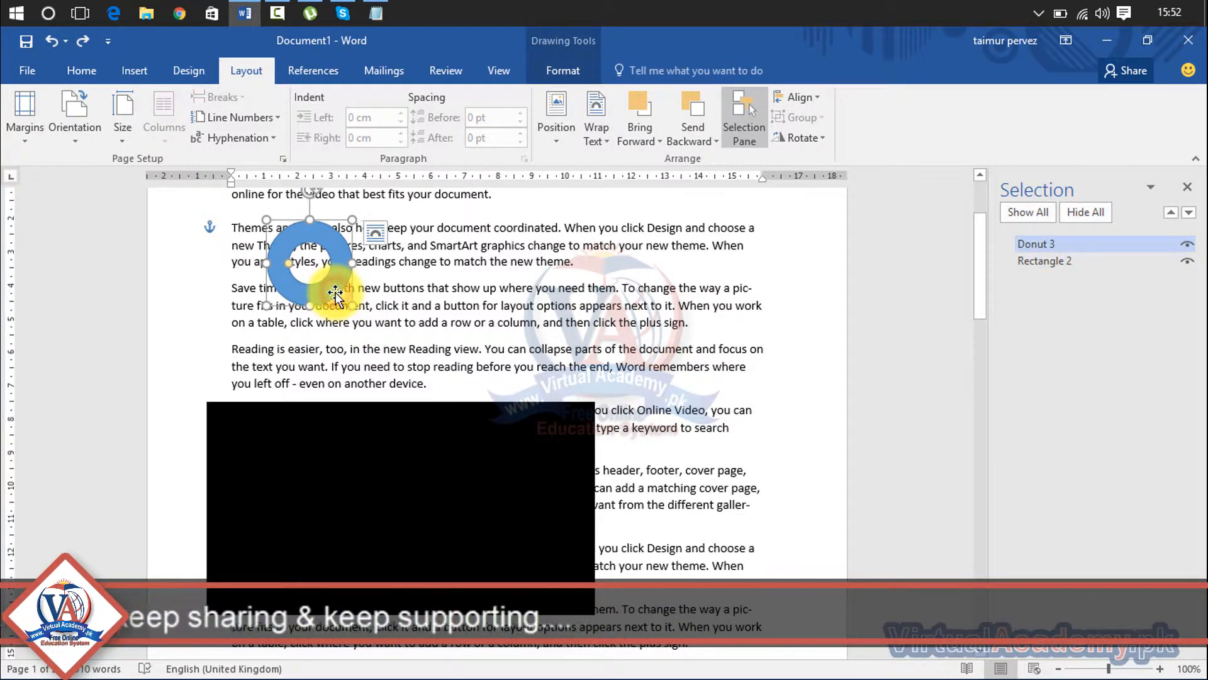
key(Delete)
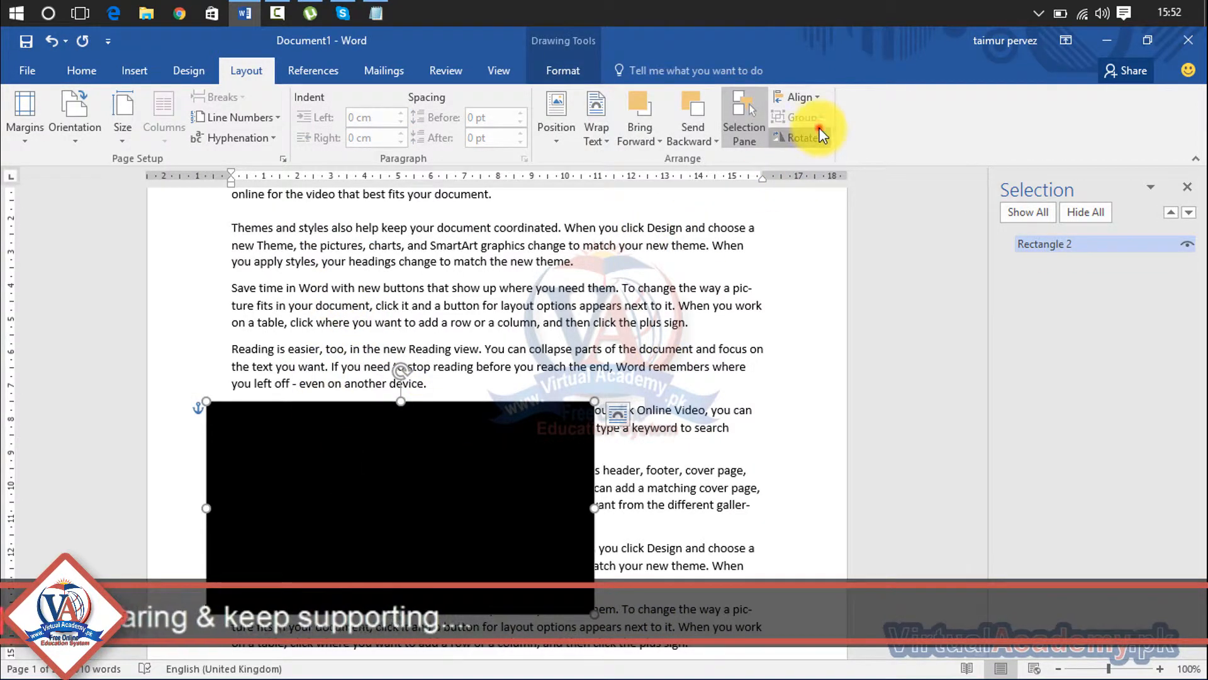
Rotate the black rectangle left 90° and delete it from the page.
click(802, 137)
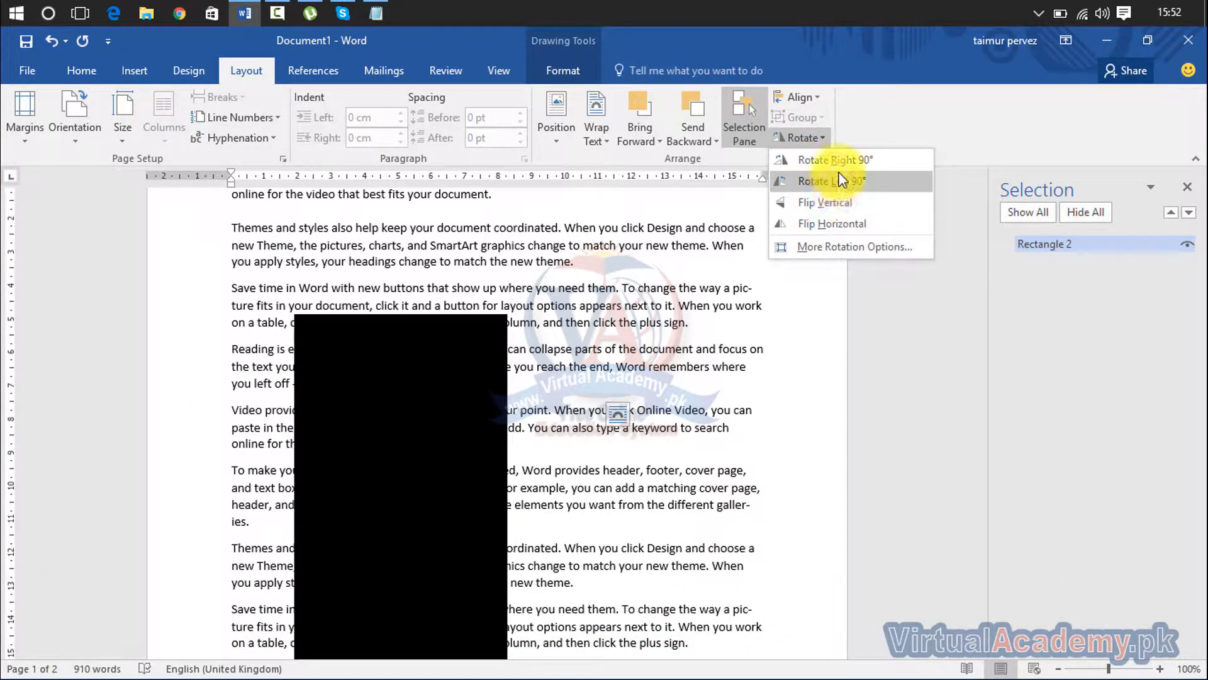
click(836, 181)
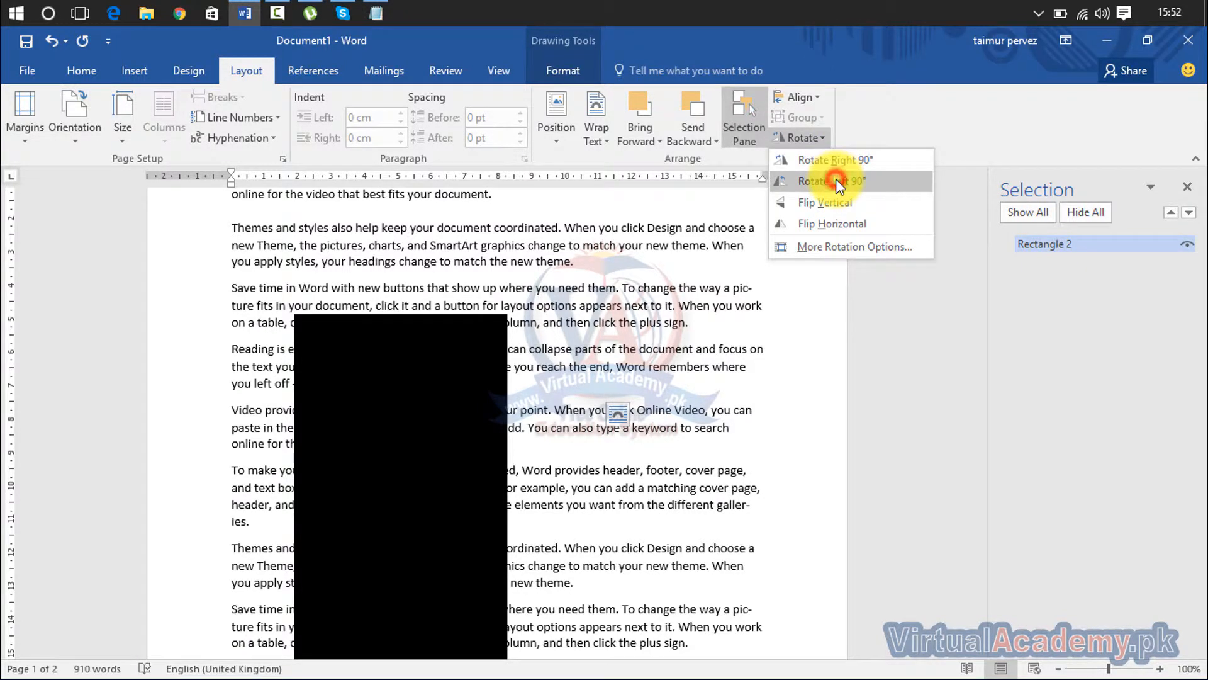
click(454, 387)
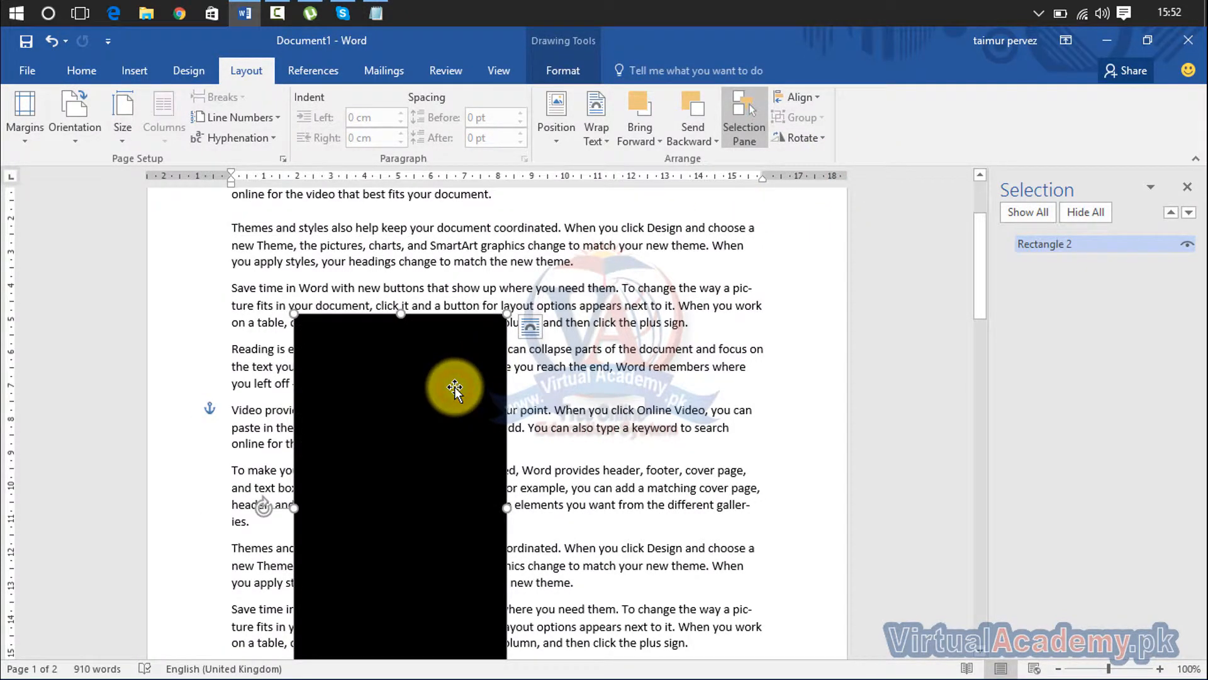
key(Delete)
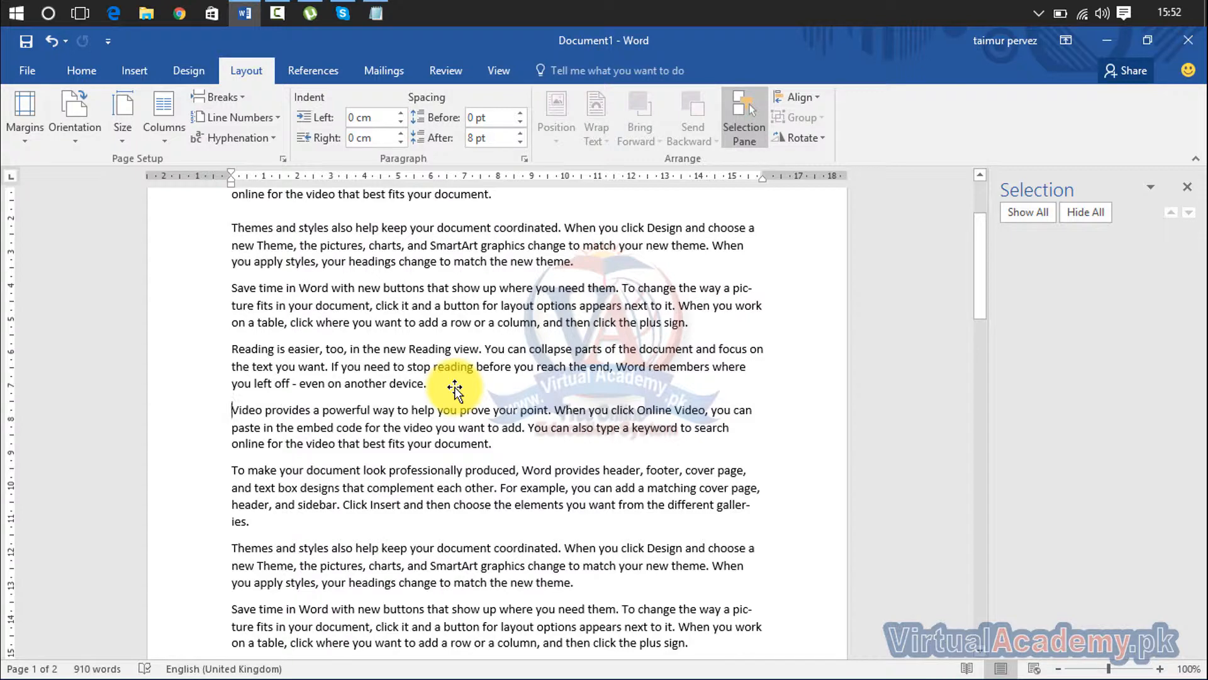